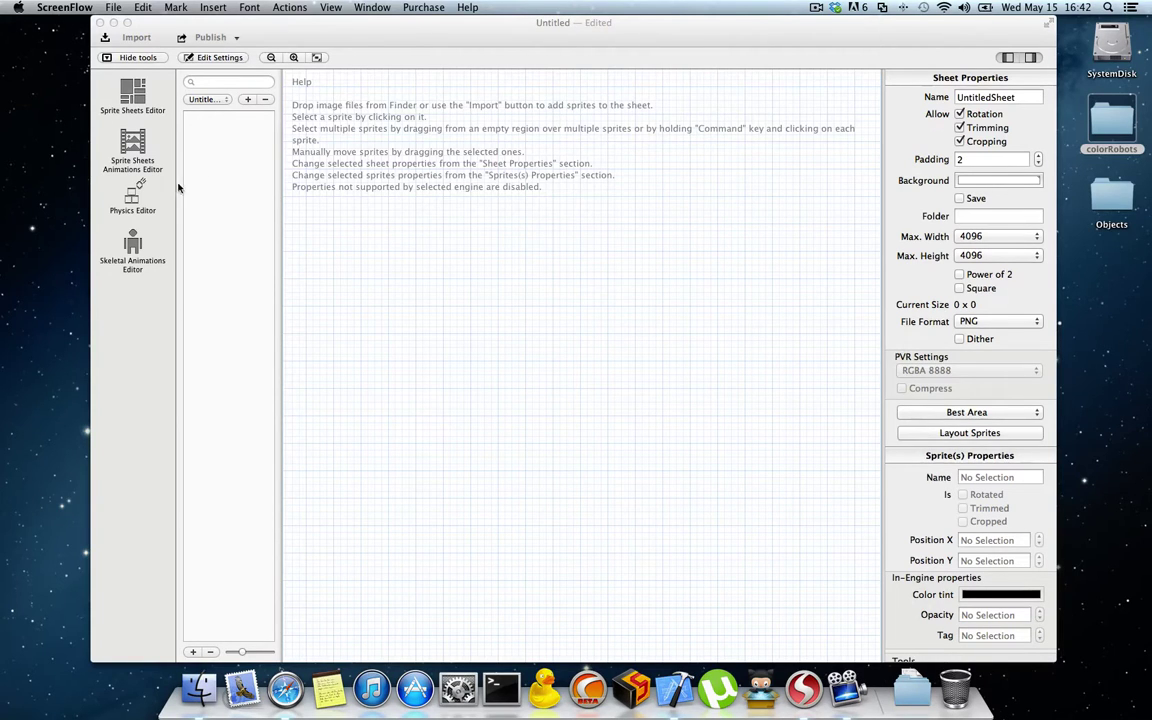
Import all the image files from the Objects folder on the desktop into the sprite sheet
click(130, 93)
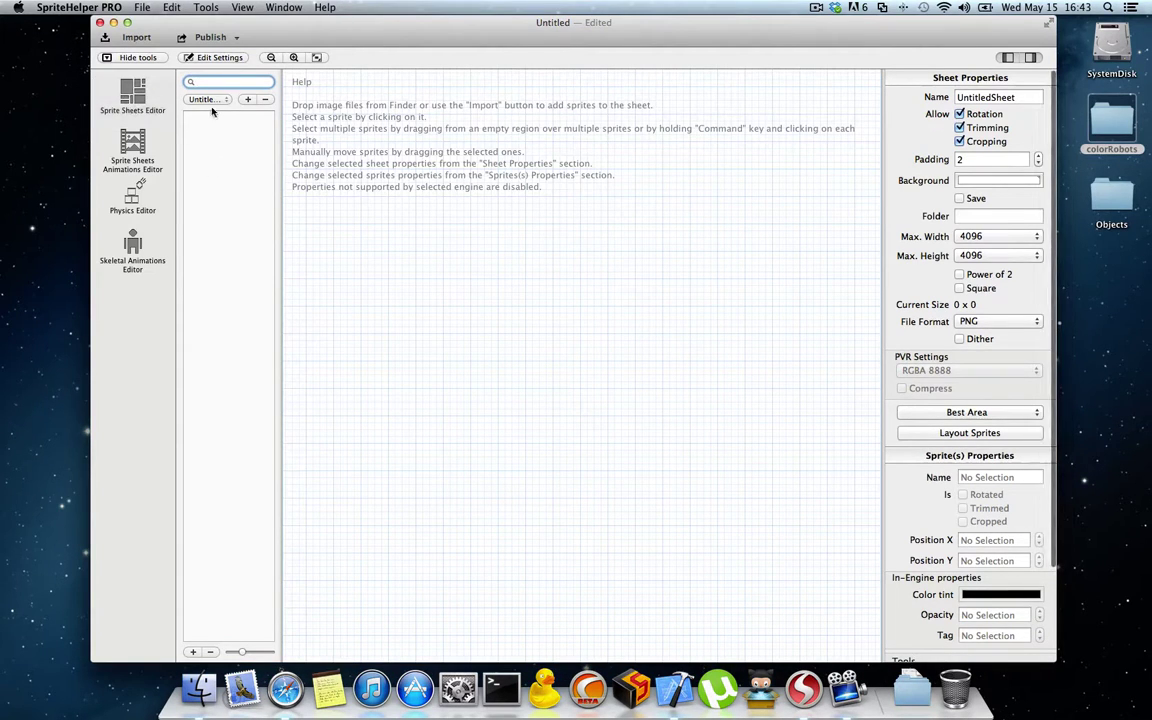
double_click(1111, 197)
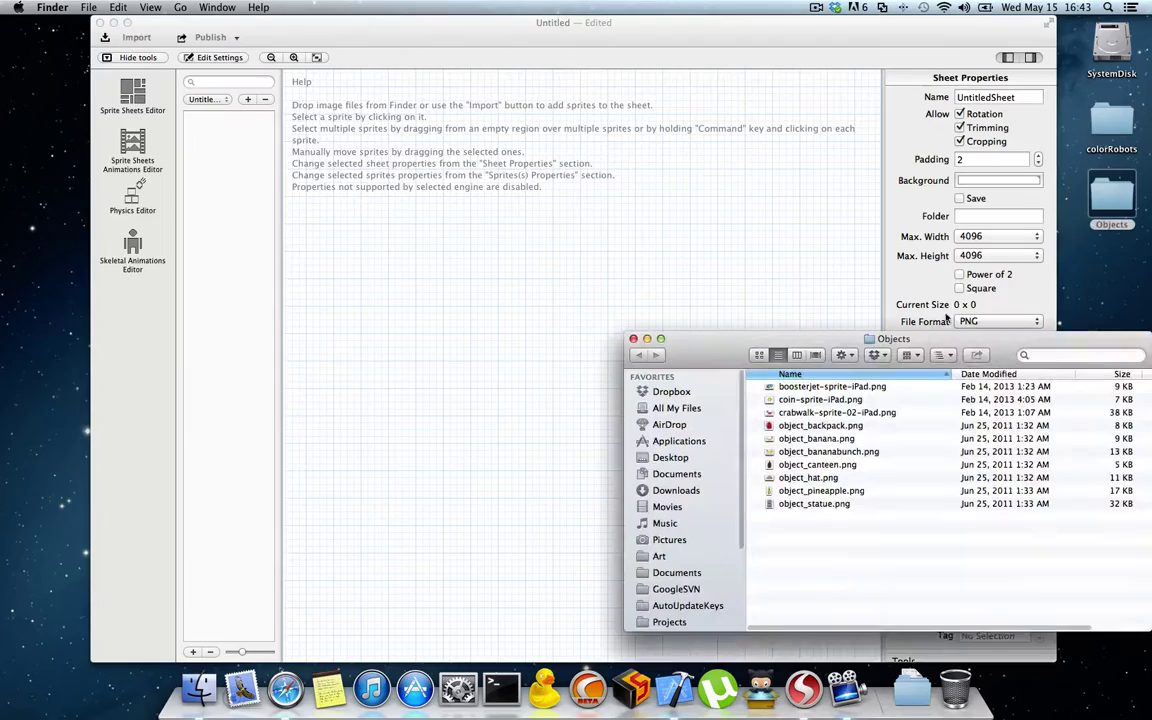
key(super+a)
drag(816, 438, 560, 300)
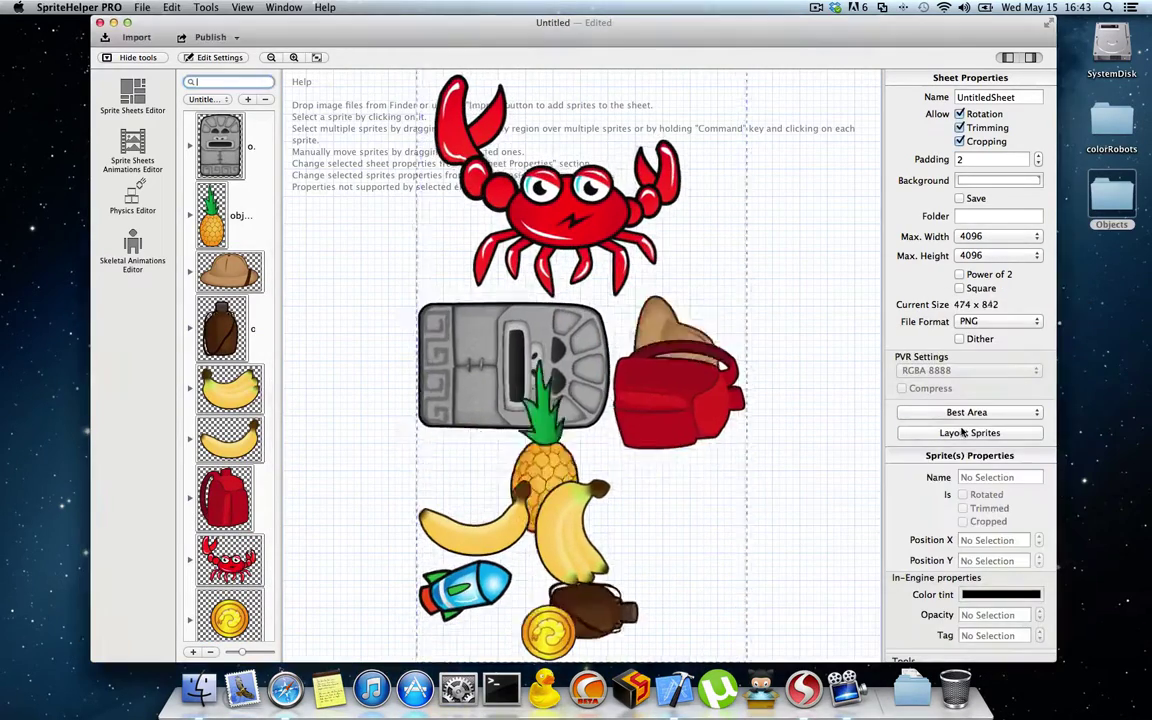
Open the Physics Editor and add a concave auto-traced shape to the banana bunch sprite
click(133, 200)
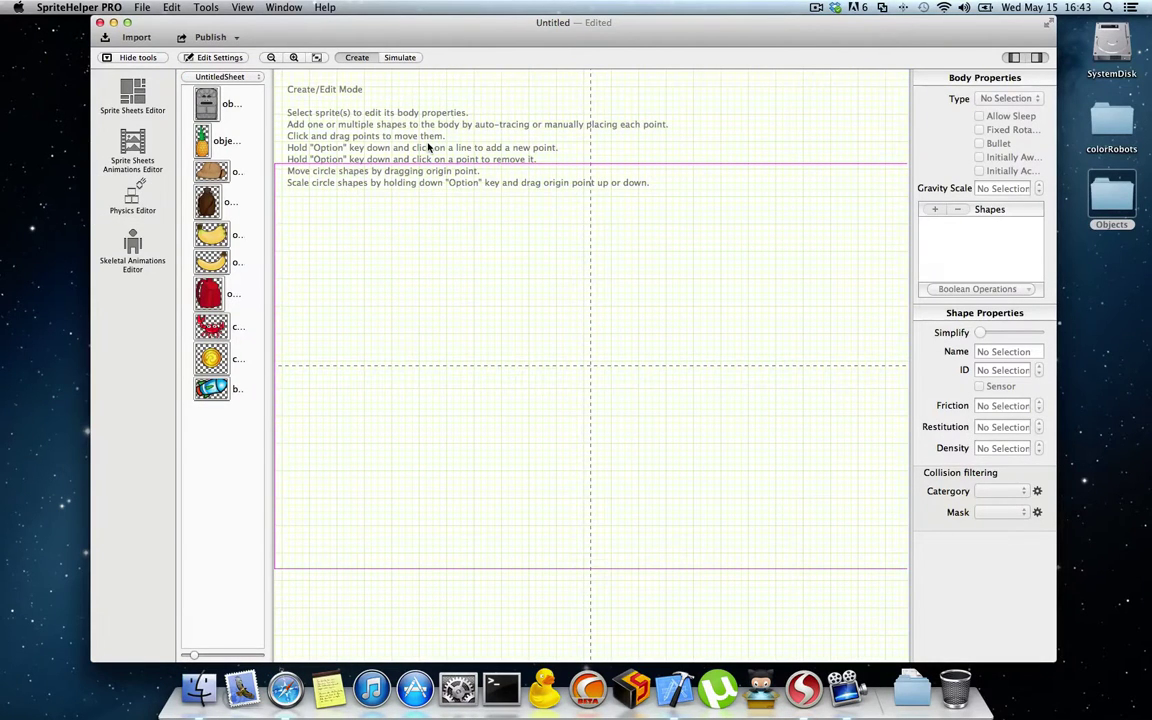
click(205, 230)
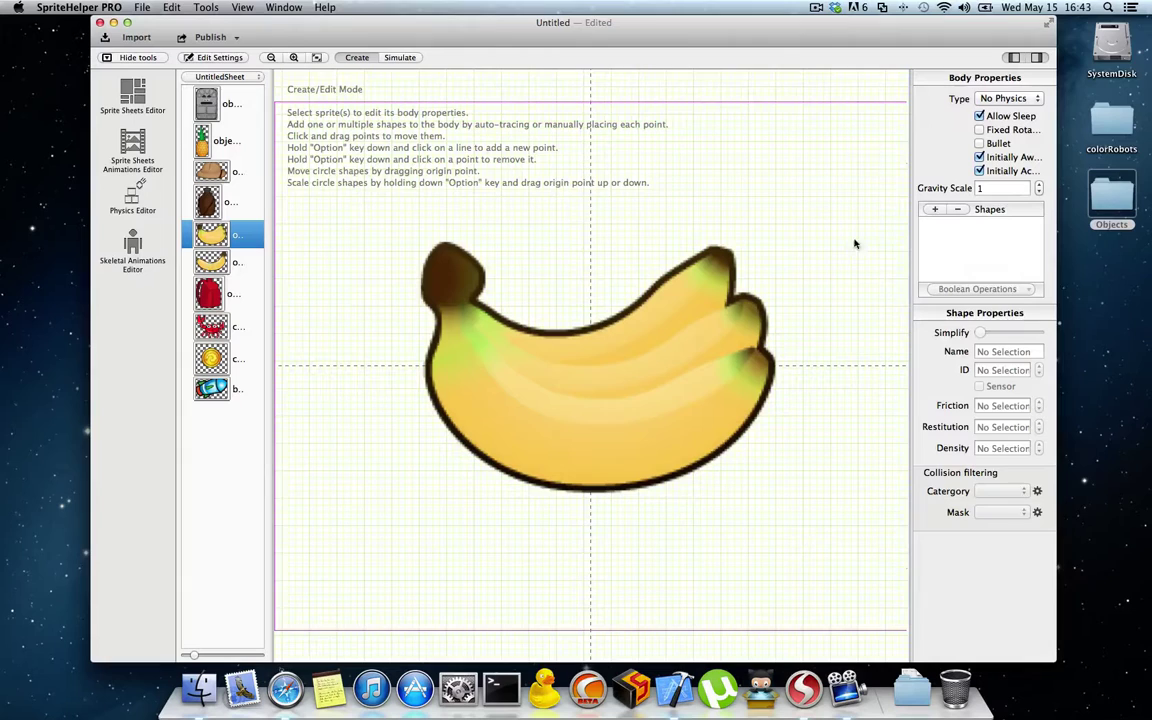
click(935, 210)
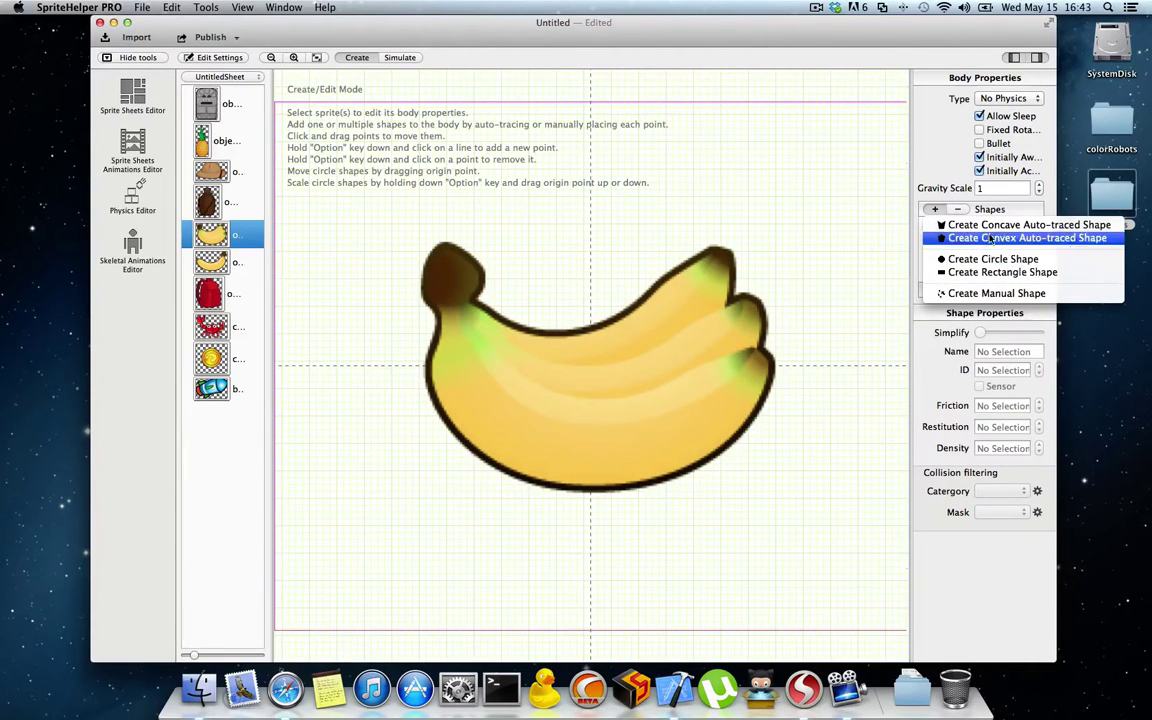
click(895, 224)
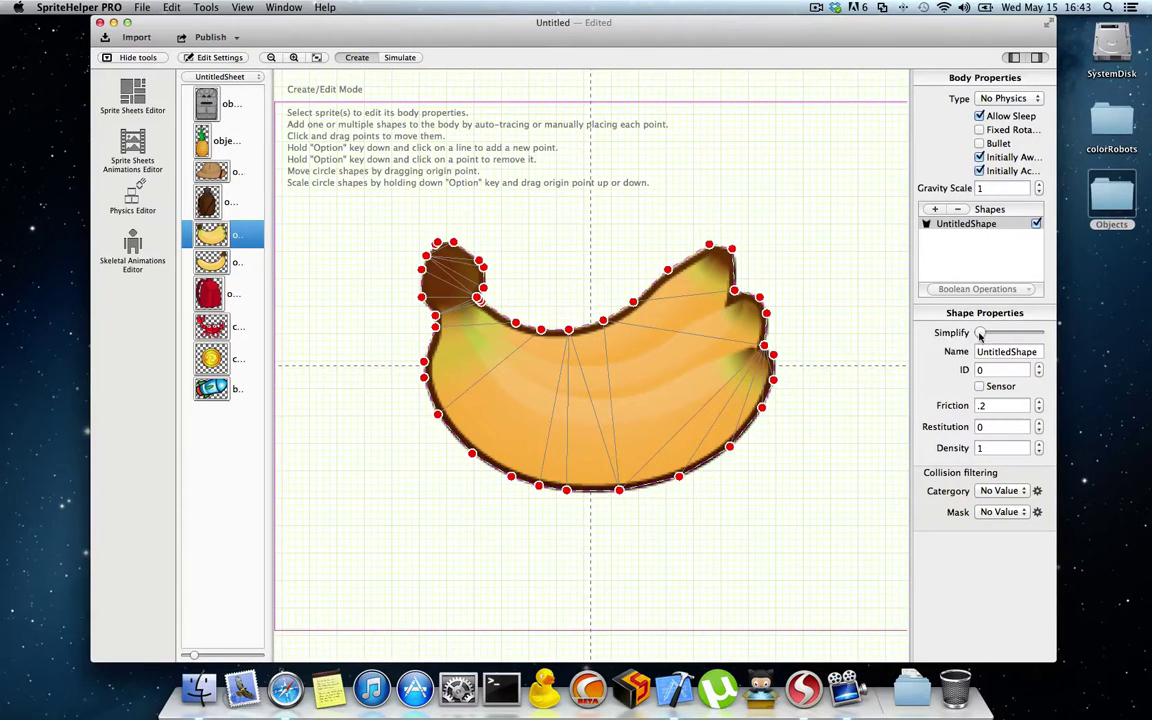
Simplify the banana shape slightly, then remove, add and move points so the outline follows the brown stem closely
drag(981, 336, 979, 336)
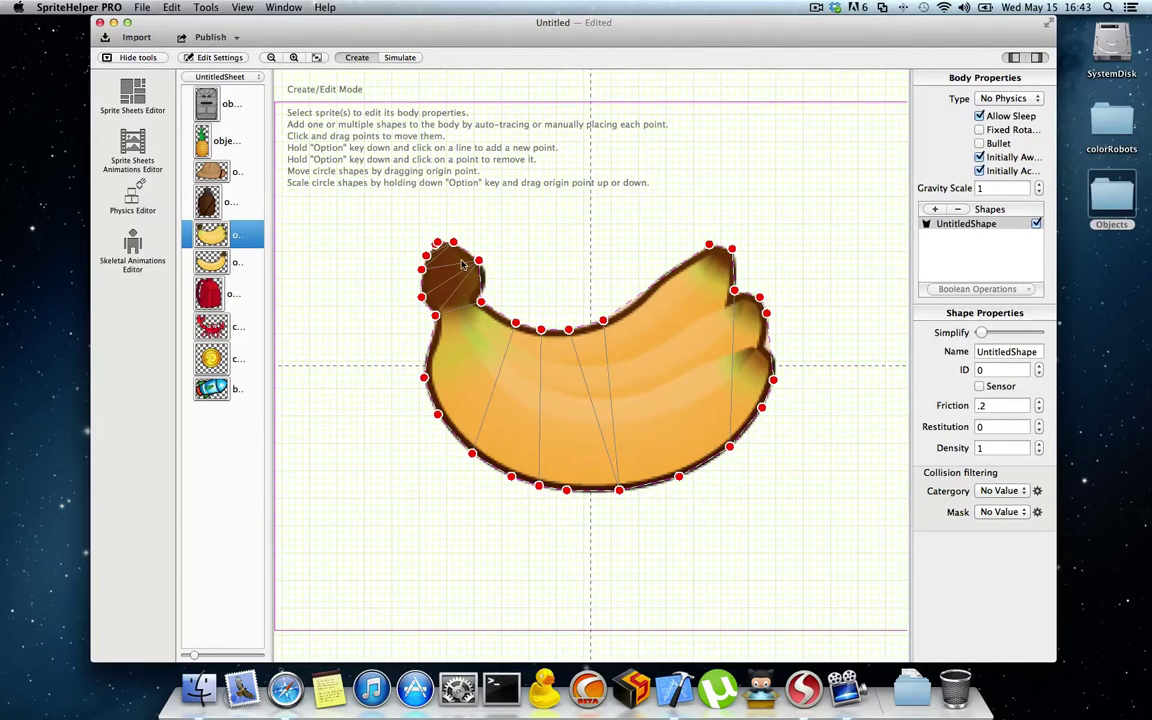
scroll(463, 265, up, 5)
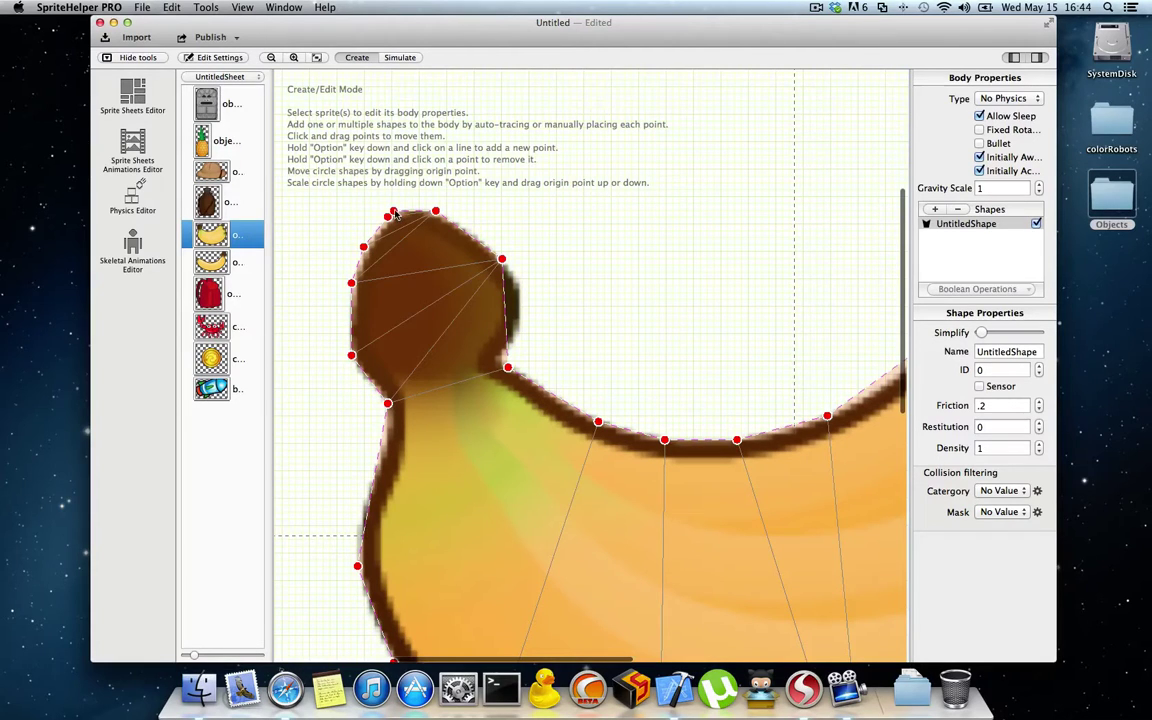
alt+click(388, 216)
alt+click(435, 211)
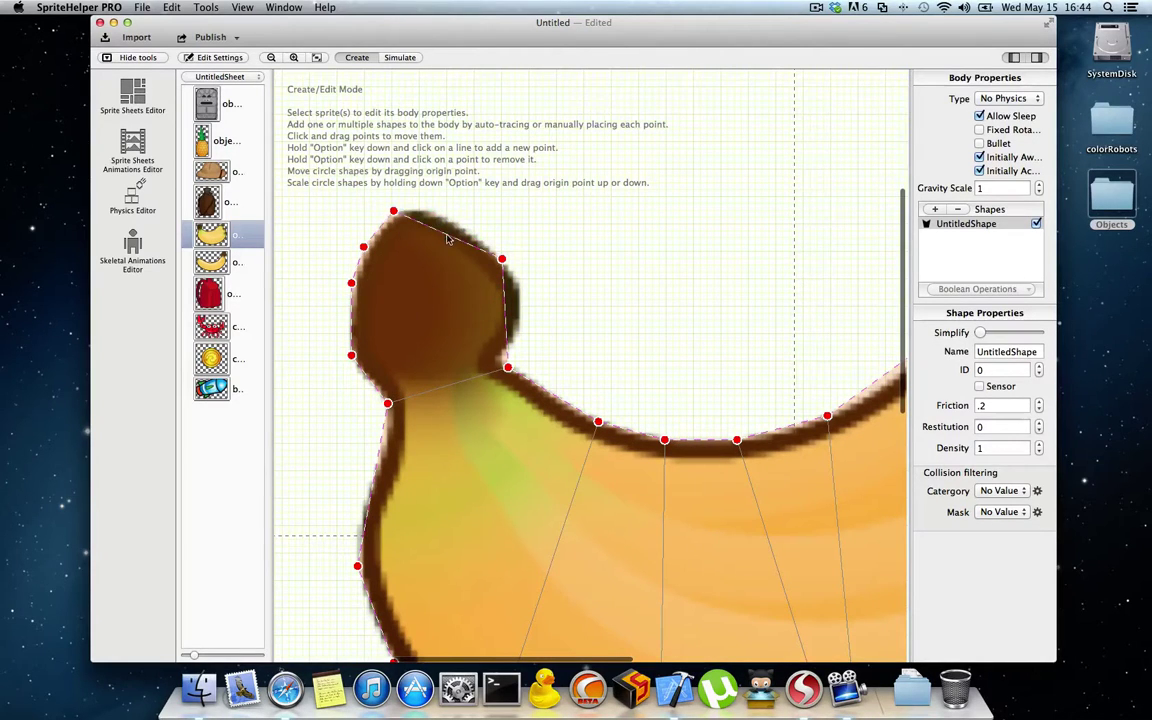
alt+click(453, 217)
alt+click(502, 293)
drag(504, 296, 522, 298)
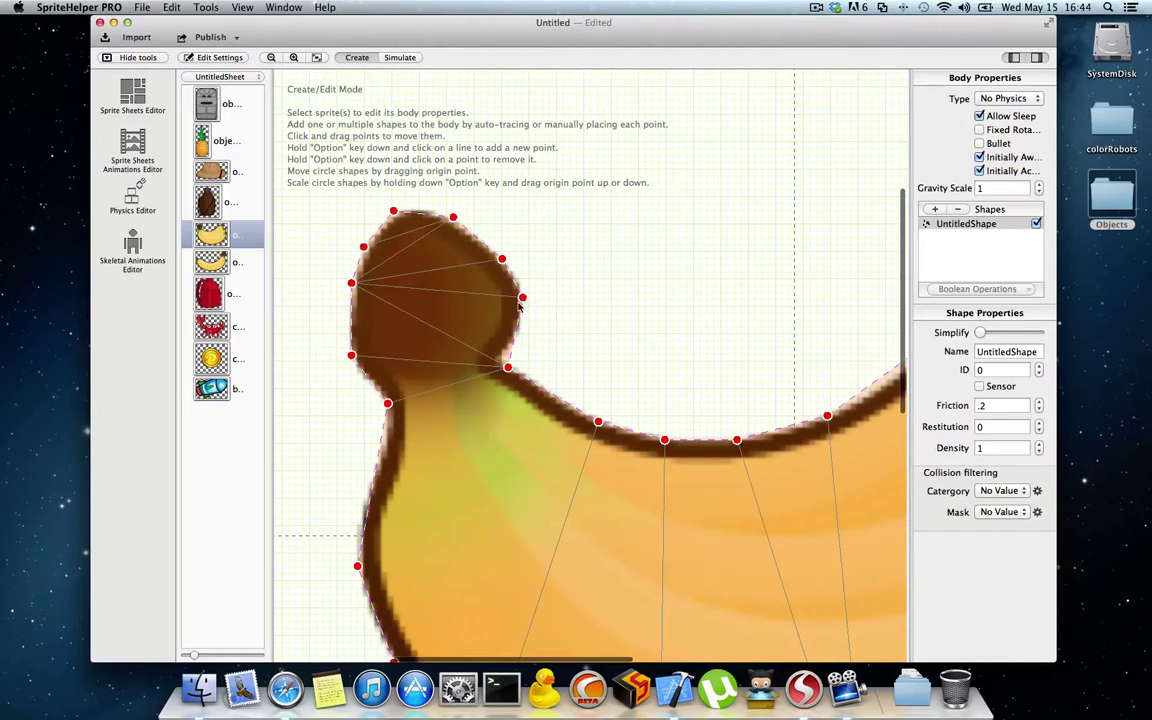
drag(508, 369, 499, 359)
scroll(612, 337, down, 5)
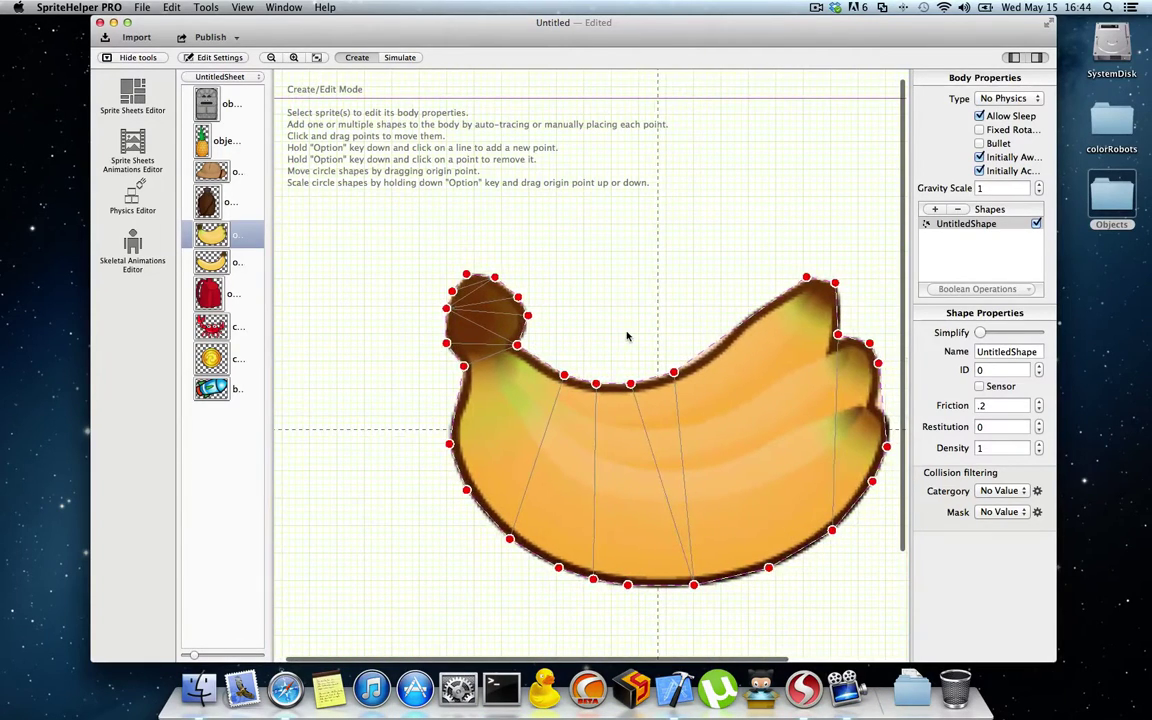
scroll(624, 336, down, 2)
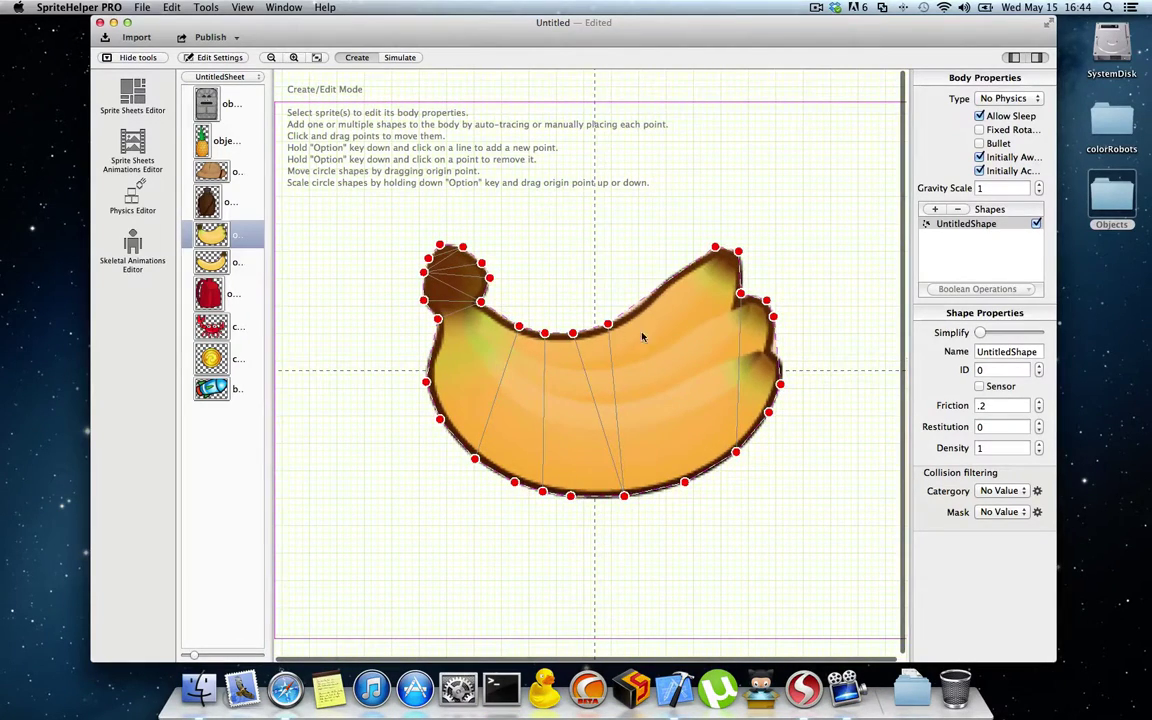
Delete the banana bunch's concave shape and create a convex auto-traced shape in its place
click(957, 209)
click(935, 209)
click(958, 238)
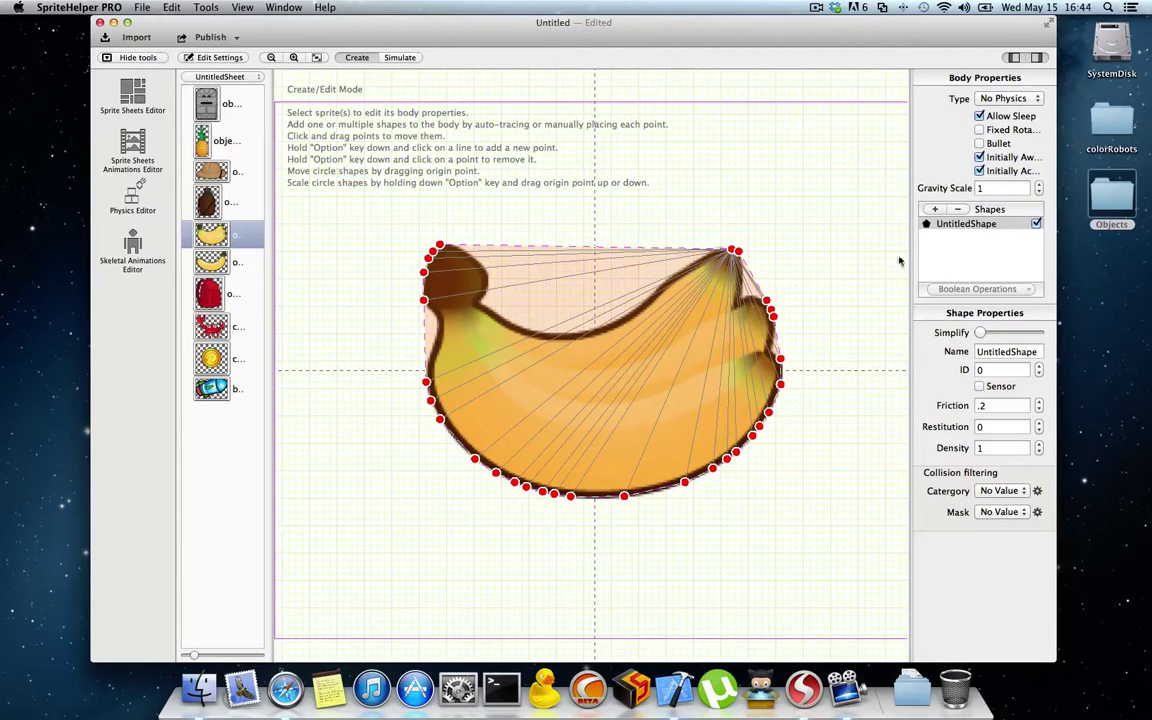
Delete the banana bunch's convex shape and create a concave auto-traced shape instead
click(944, 247)
click(966, 224)
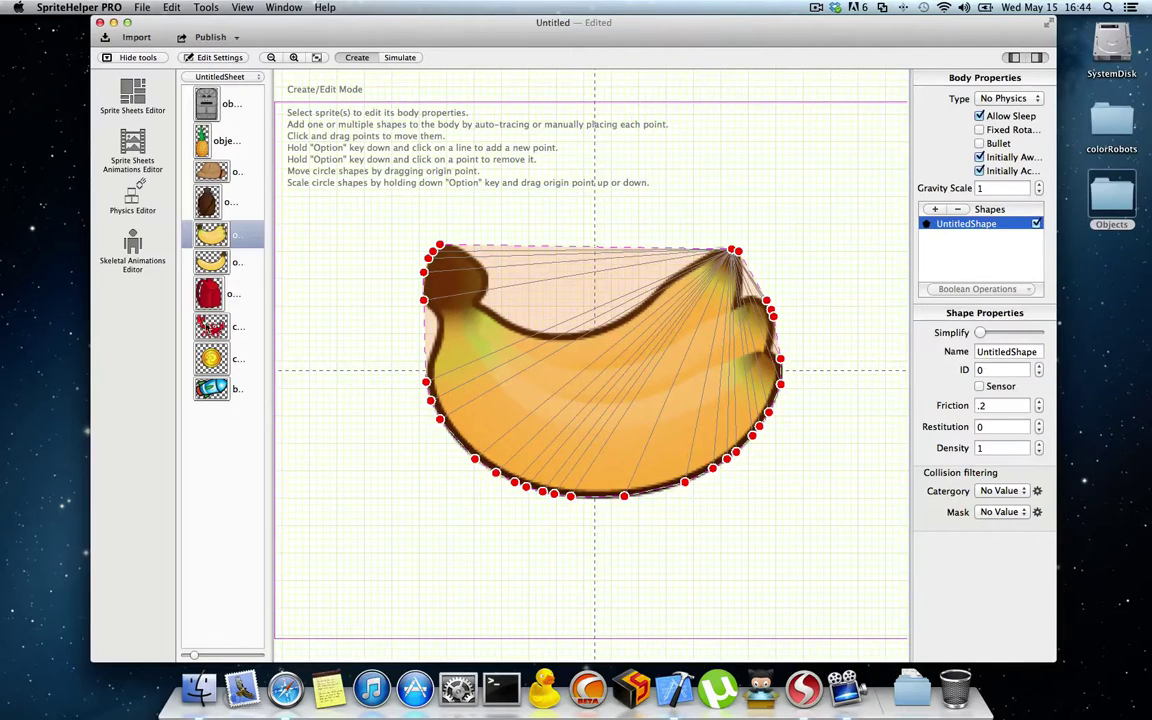
click(957, 209)
click(935, 209)
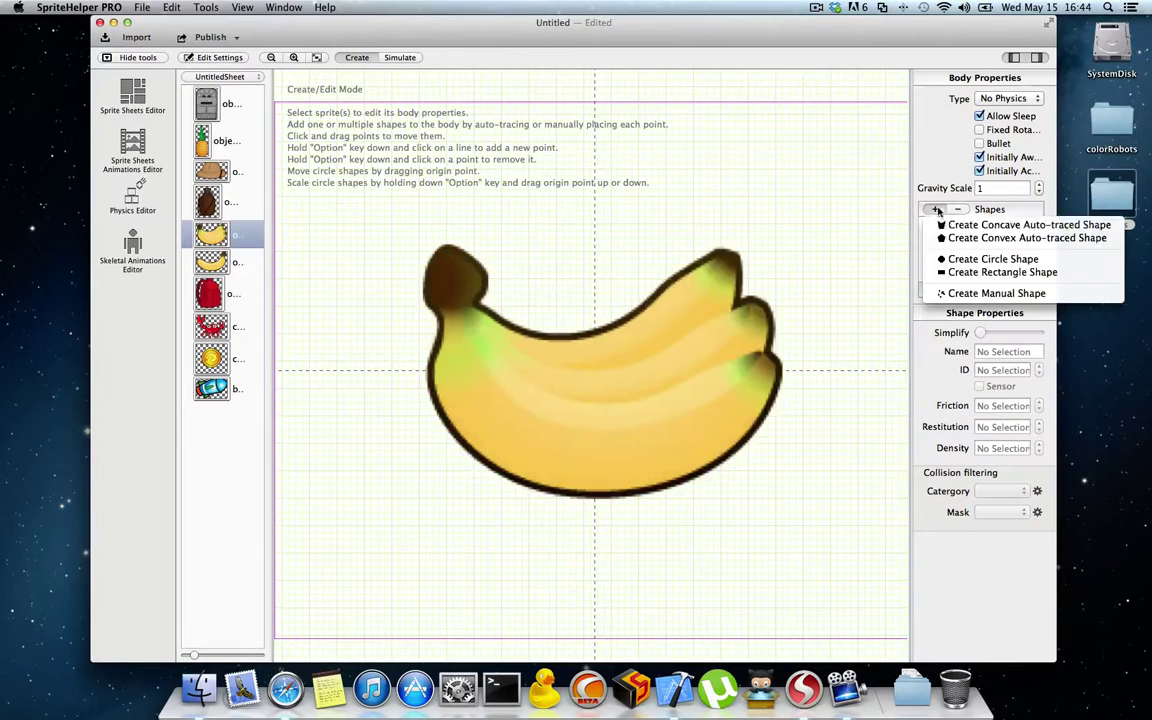
click(960, 225)
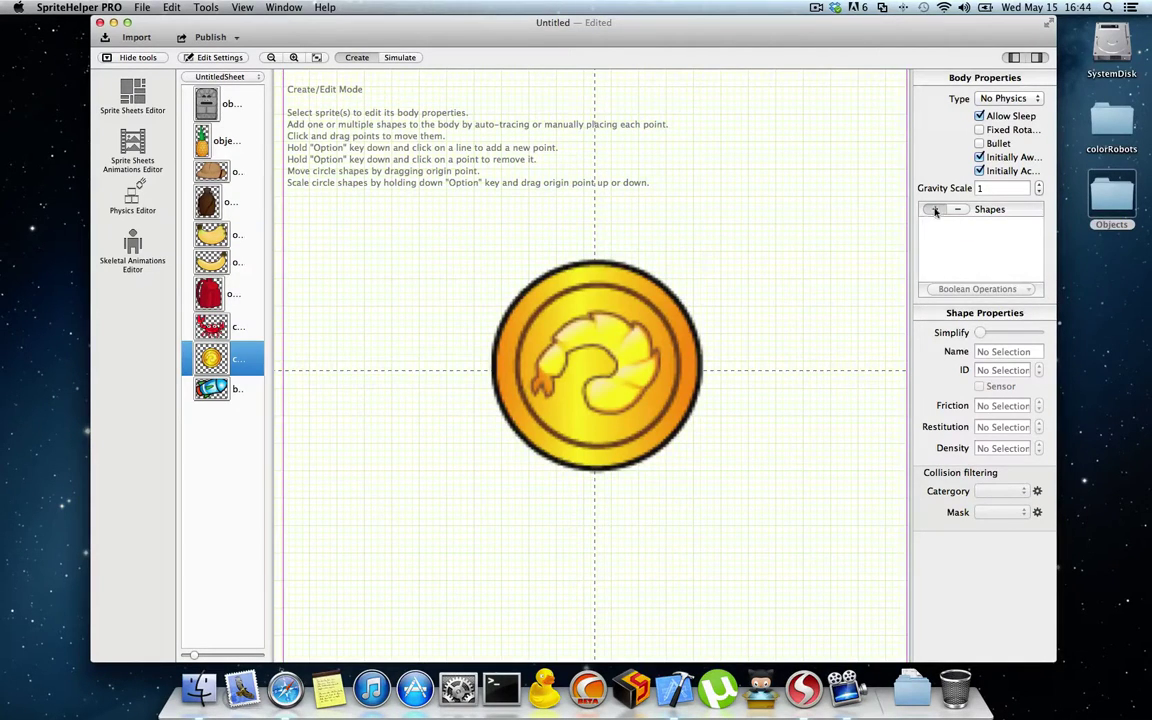
Add a circle shape to the coin sprite, center it on the coin and shrink it to the inner ring
click(935, 210)
click(975, 254)
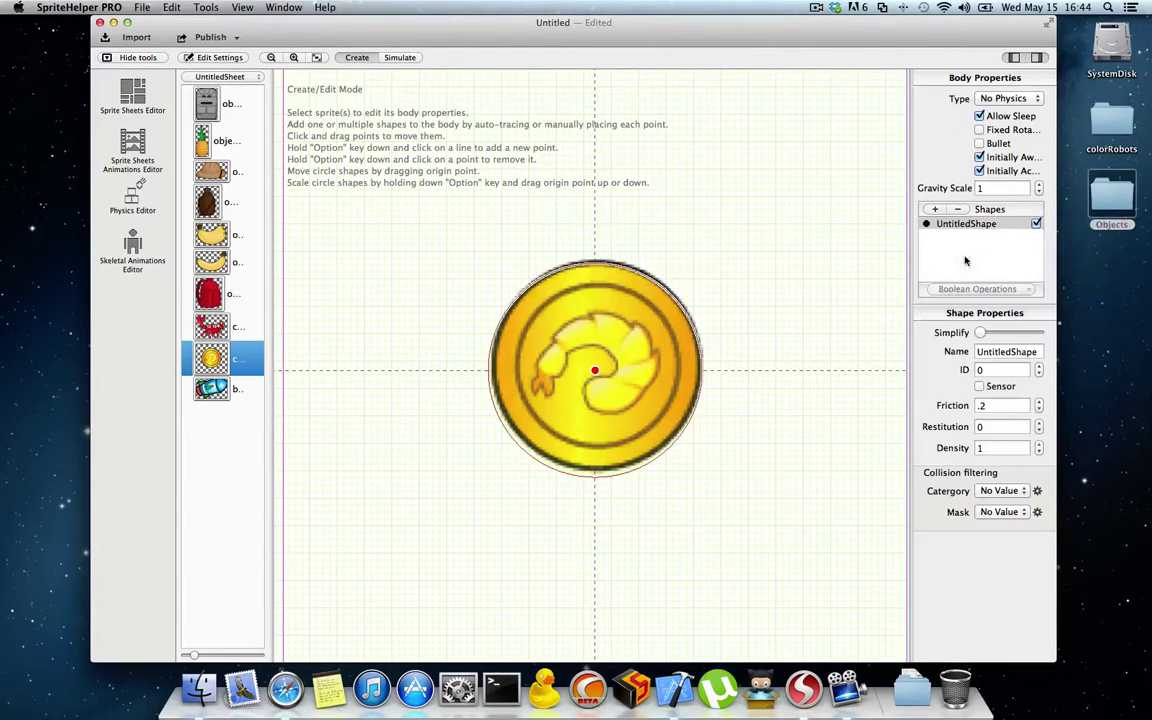
drag(595, 372, 659, 419)
drag(687, 366, 593, 367)
click(593, 367)
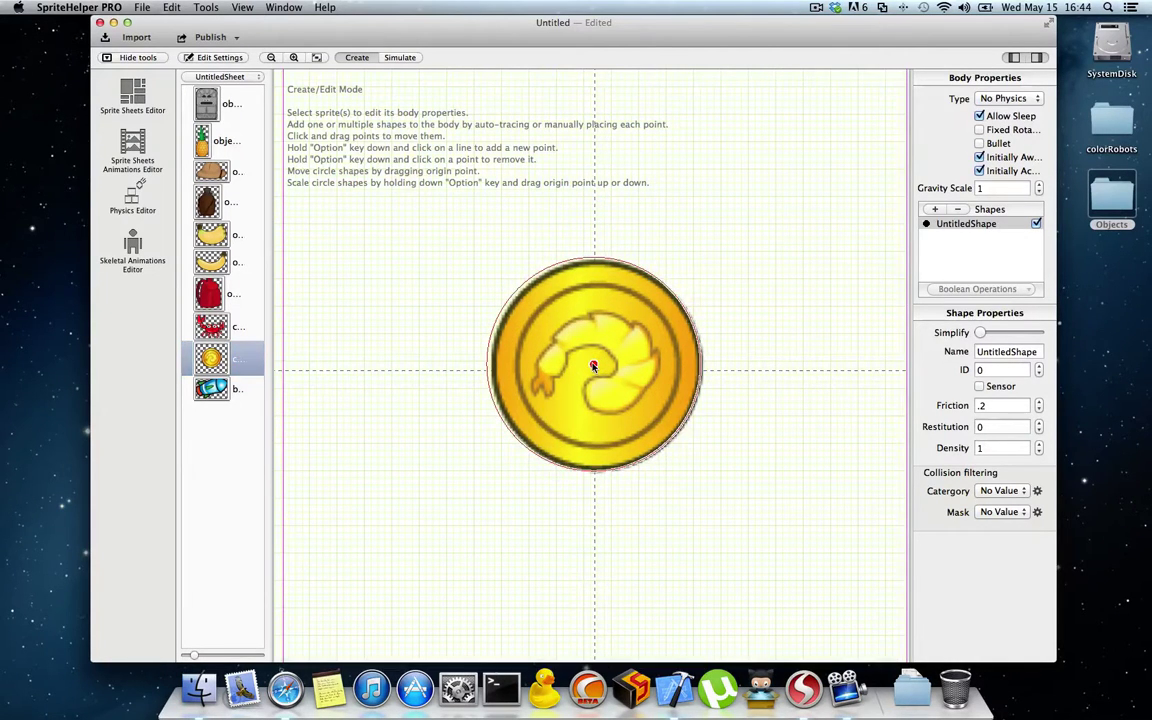
mouse_move(594, 366)
mouse_down()
mouse_move(538, 336)
mouse_move(534, 395)
mouse_move(596, 468)
mouse_move(599, 506)
mouse_move(612, 291)
mouse_move(592, 385)
mouse_move(597, 366)
mouse_up()
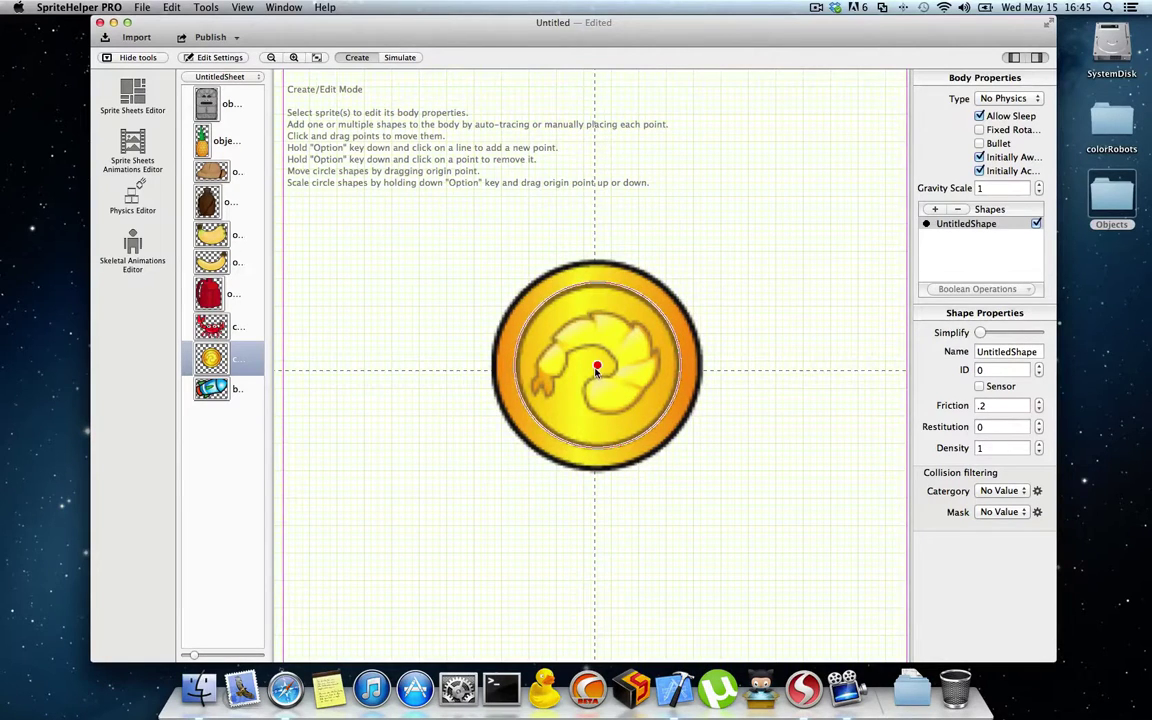
Add a concave auto-traced shape to the red backpack sprite
click(208, 292)
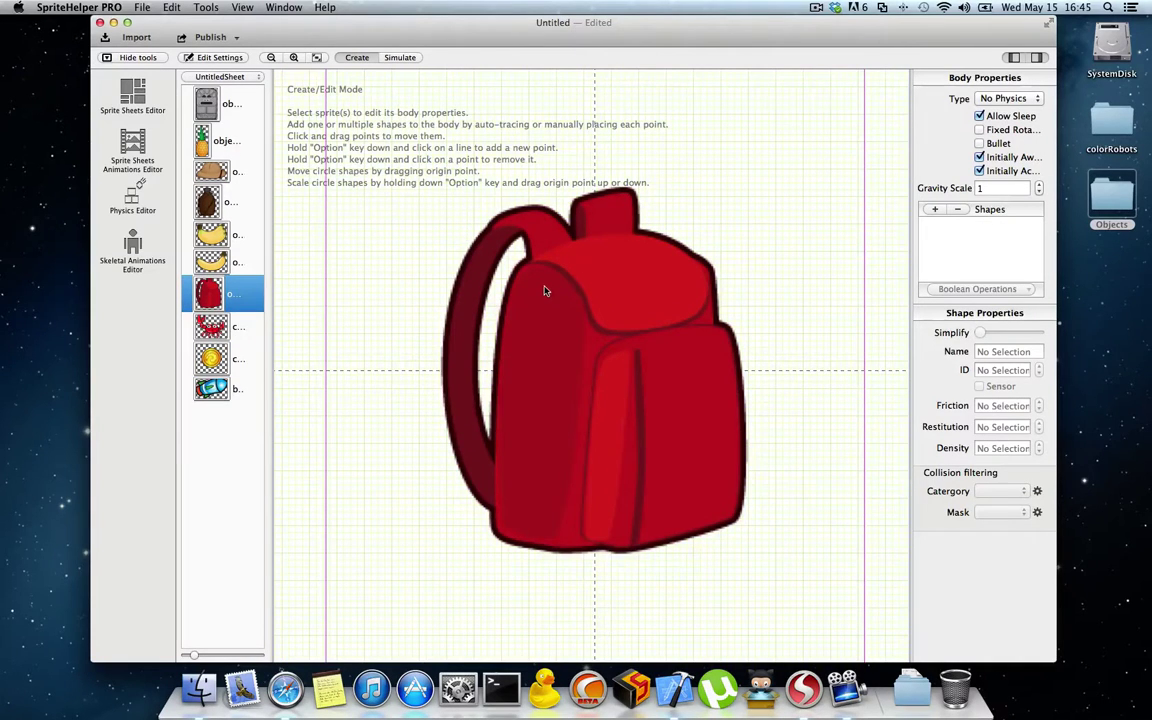
scroll(545, 290, up, 3)
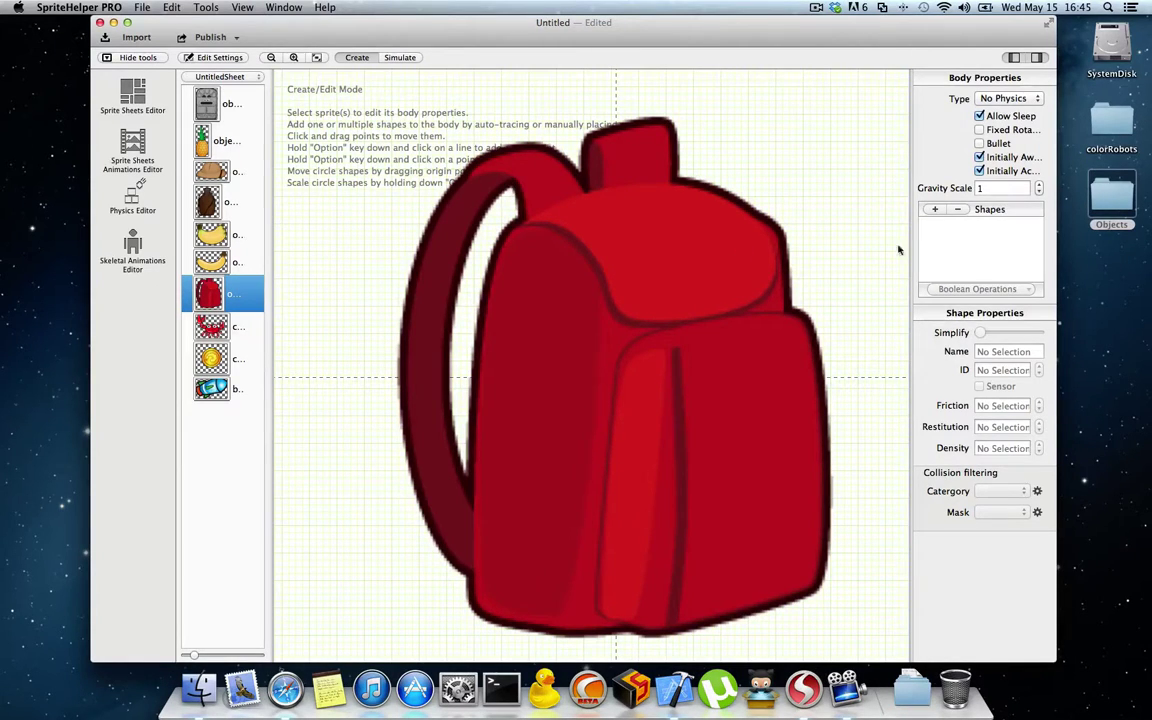
click(933, 210)
click(905, 225)
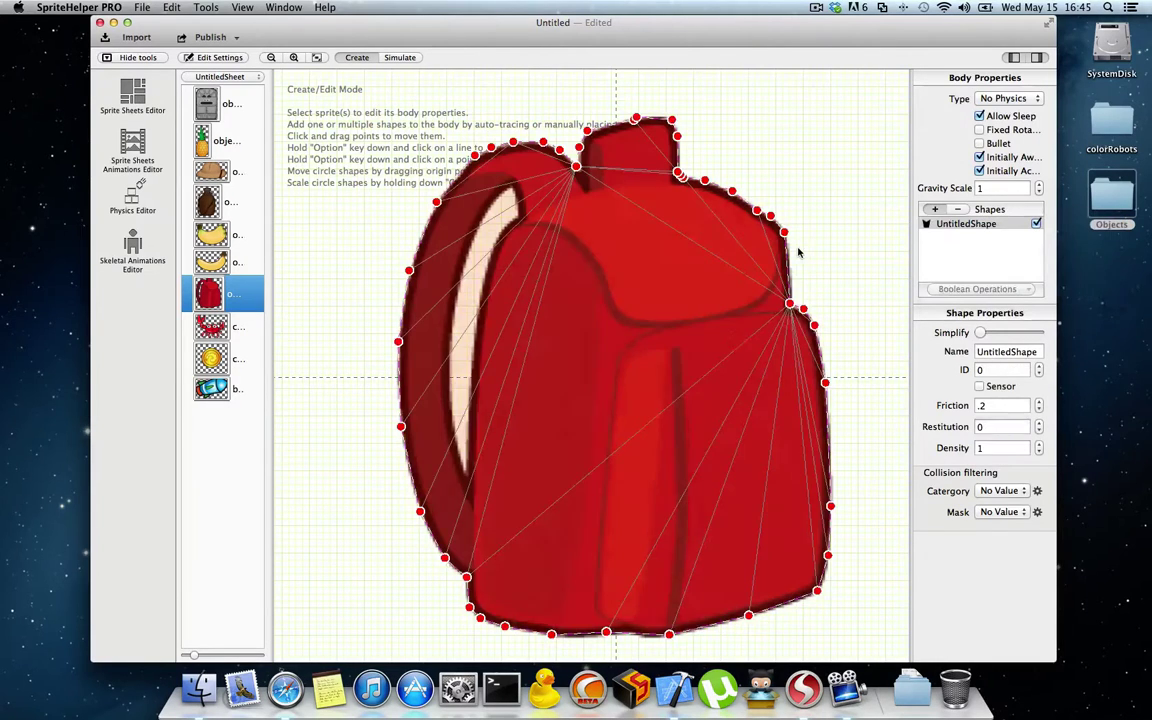
Create a closed manual shape outlining the empty gap between the backpack's strap and its body
click(935, 210)
click(905, 290)
click(524, 218)
click(513, 184)
click(498, 244)
click(485, 305)
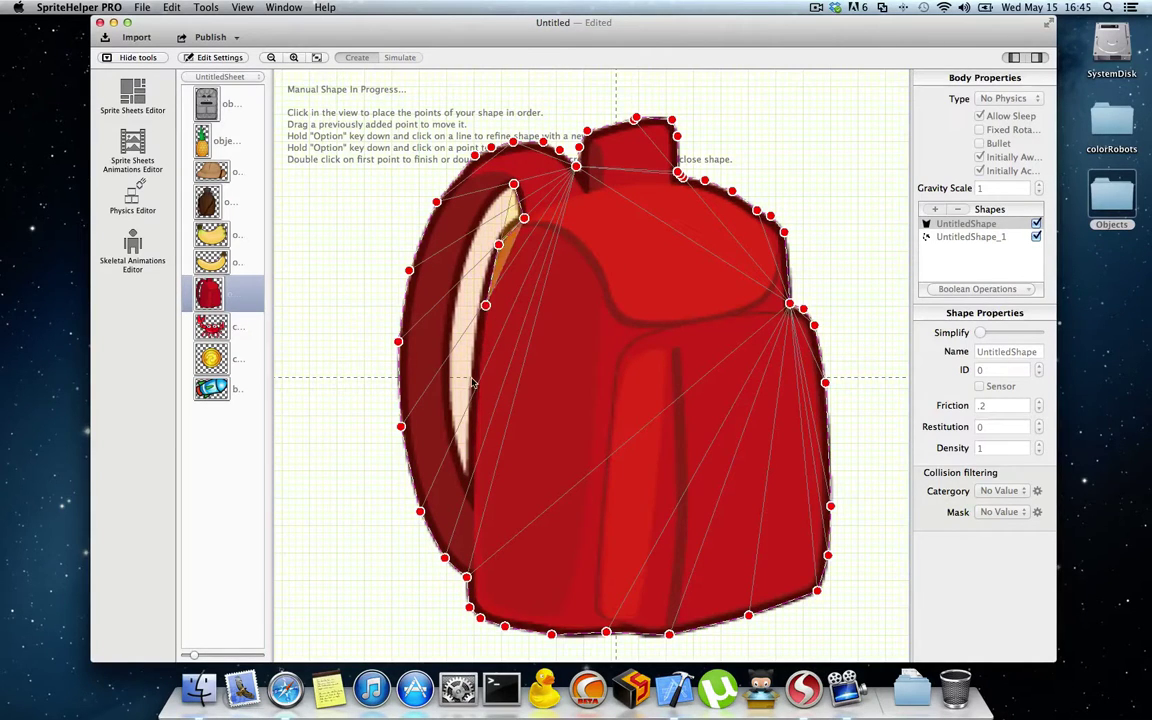
click(472, 379)
click(470, 480)
click(447, 411)
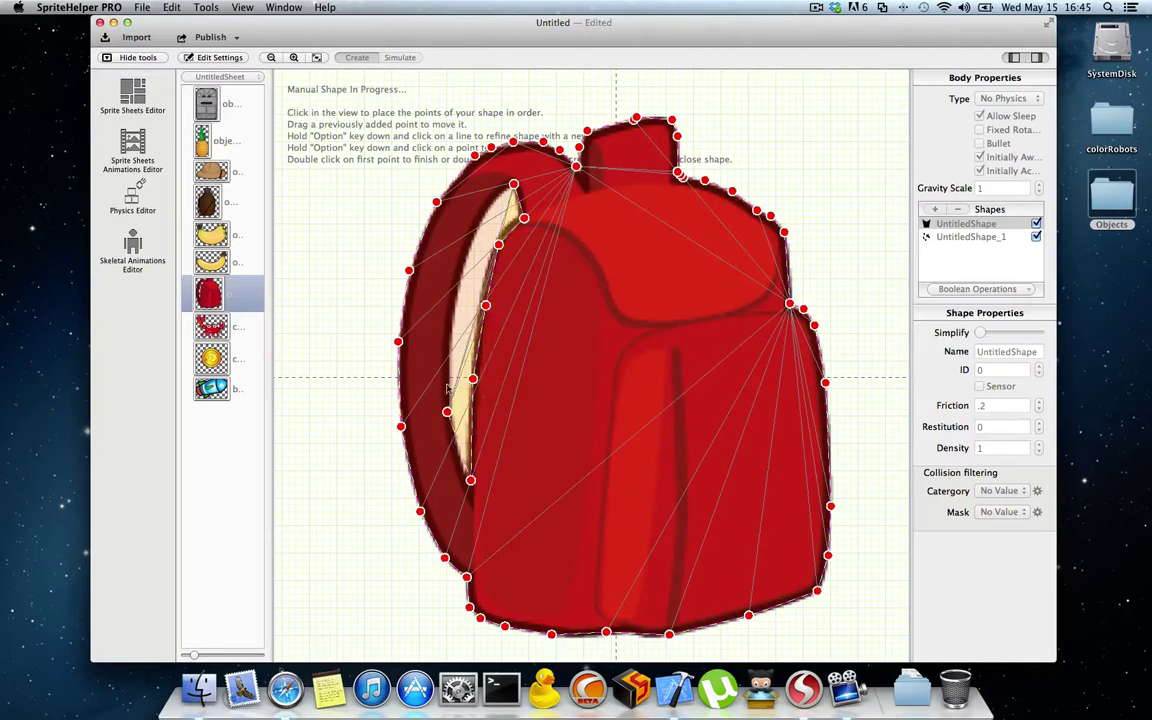
click(452, 297)
click(475, 218)
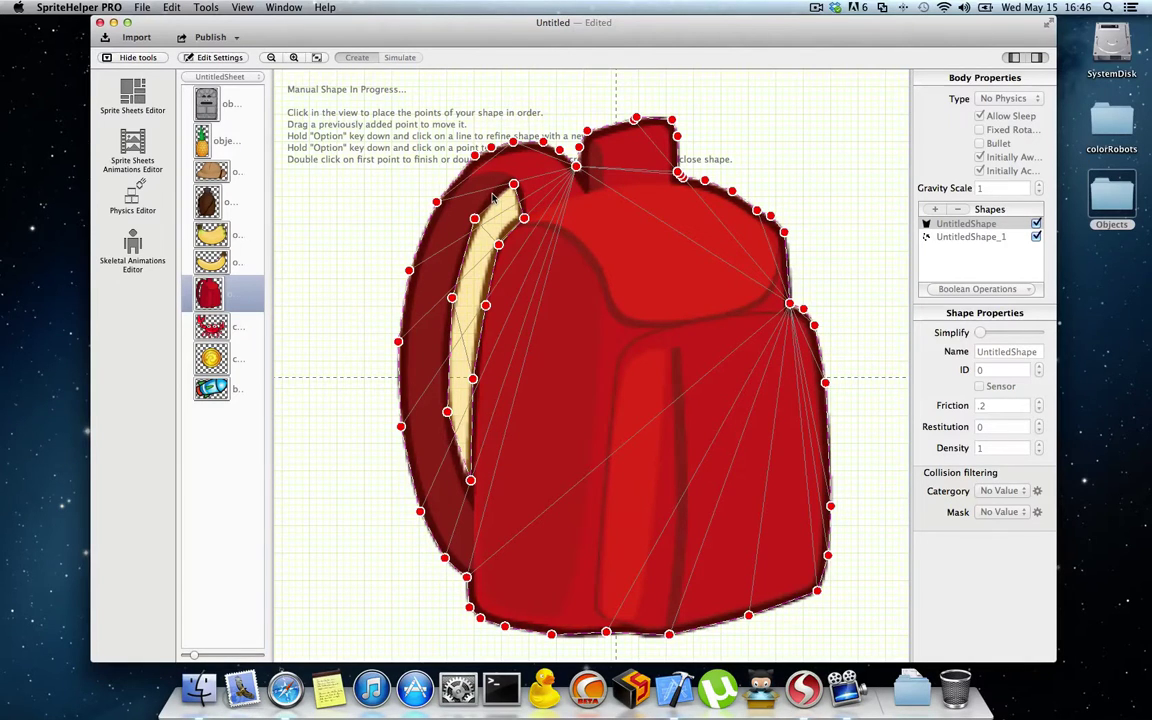
double_click(462, 166)
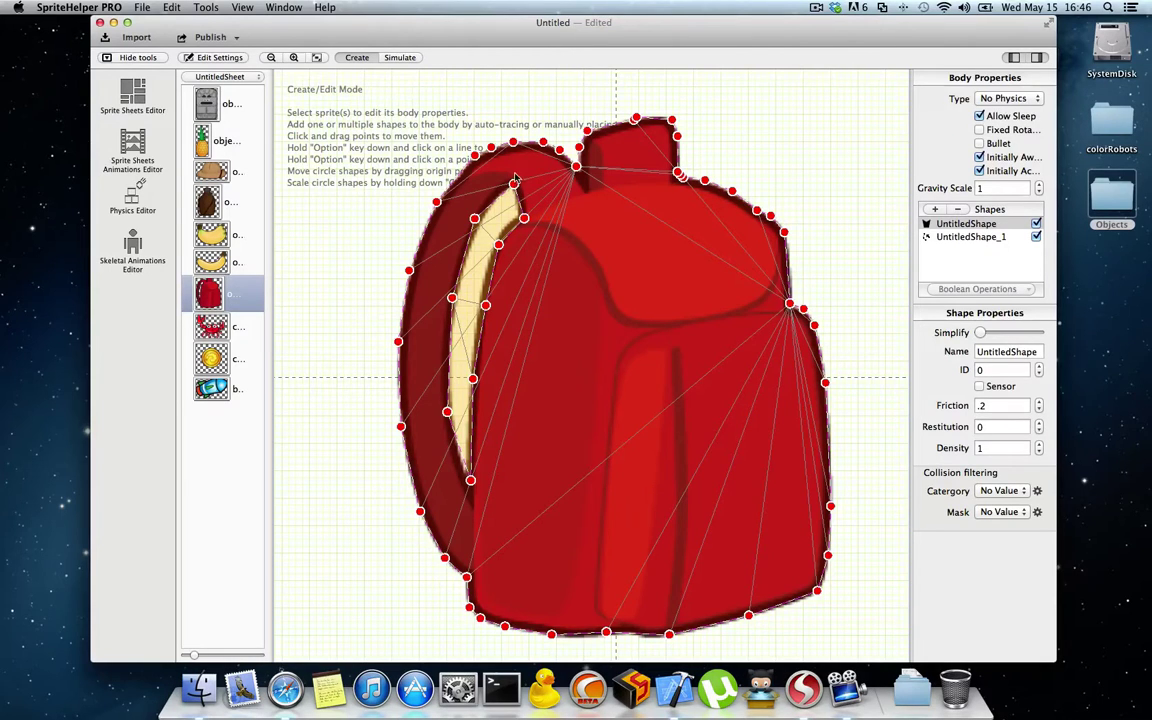
Combine the backpack outline and the strap gap shape with the XOR boolean operation to cut out the gap
shift+click(995, 238)
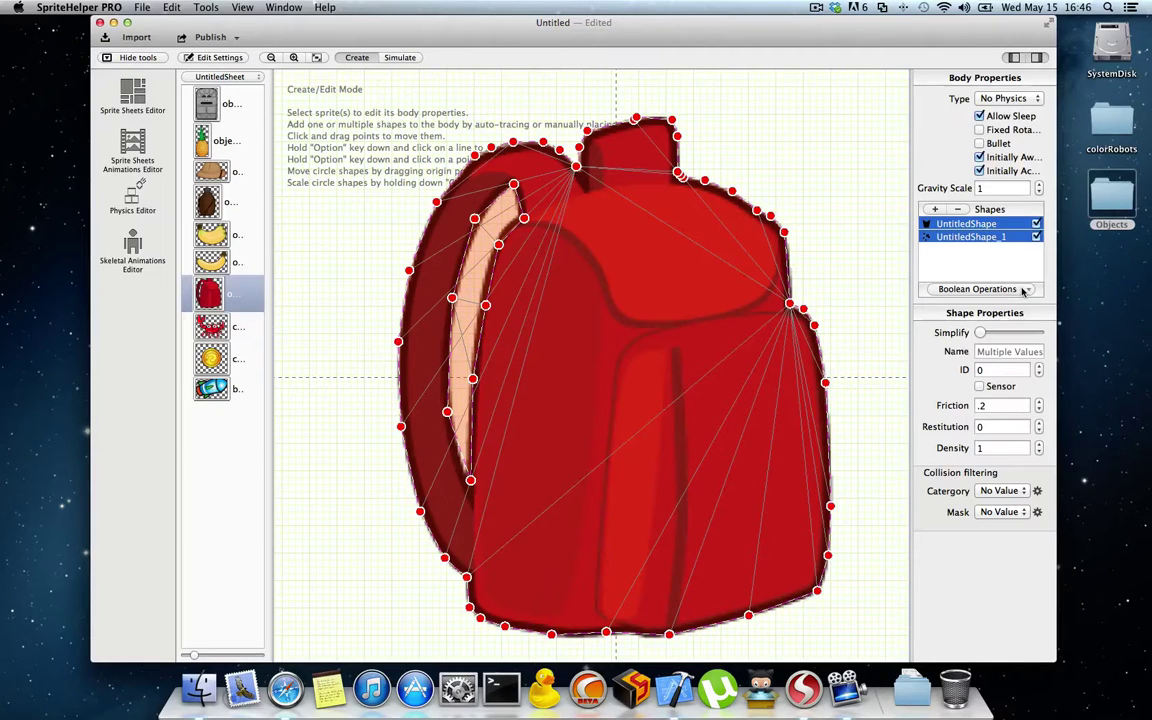
click(990, 225)
shift+click(990, 225)
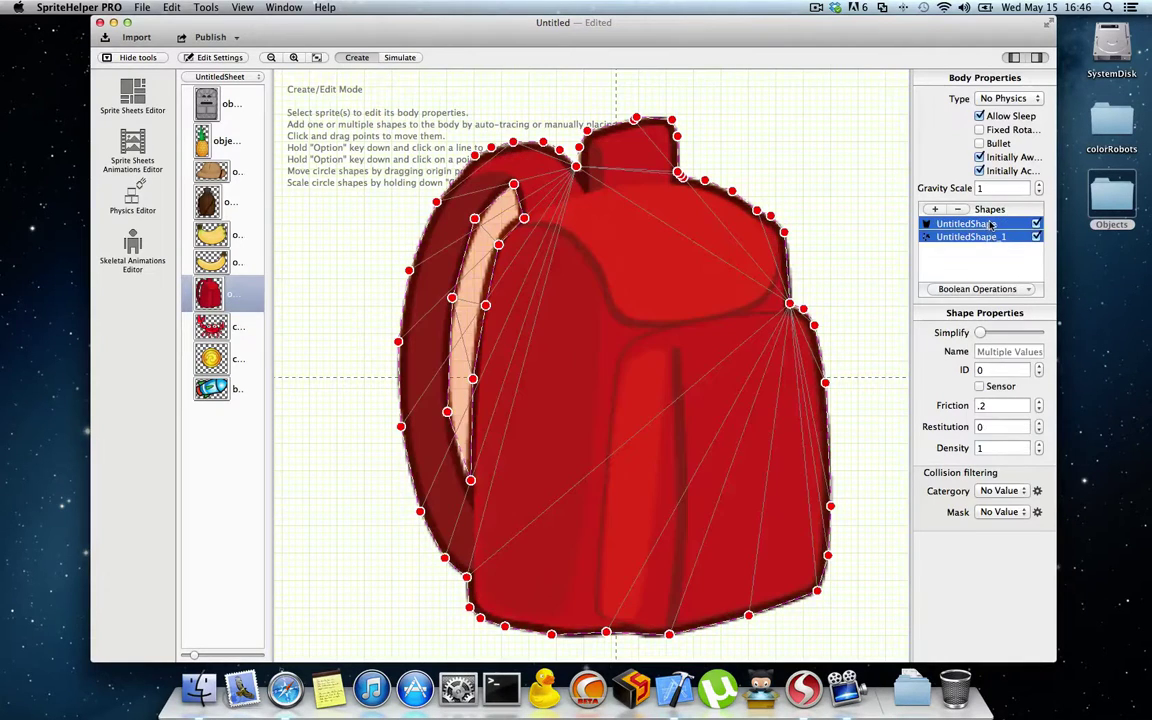
click(1022, 290)
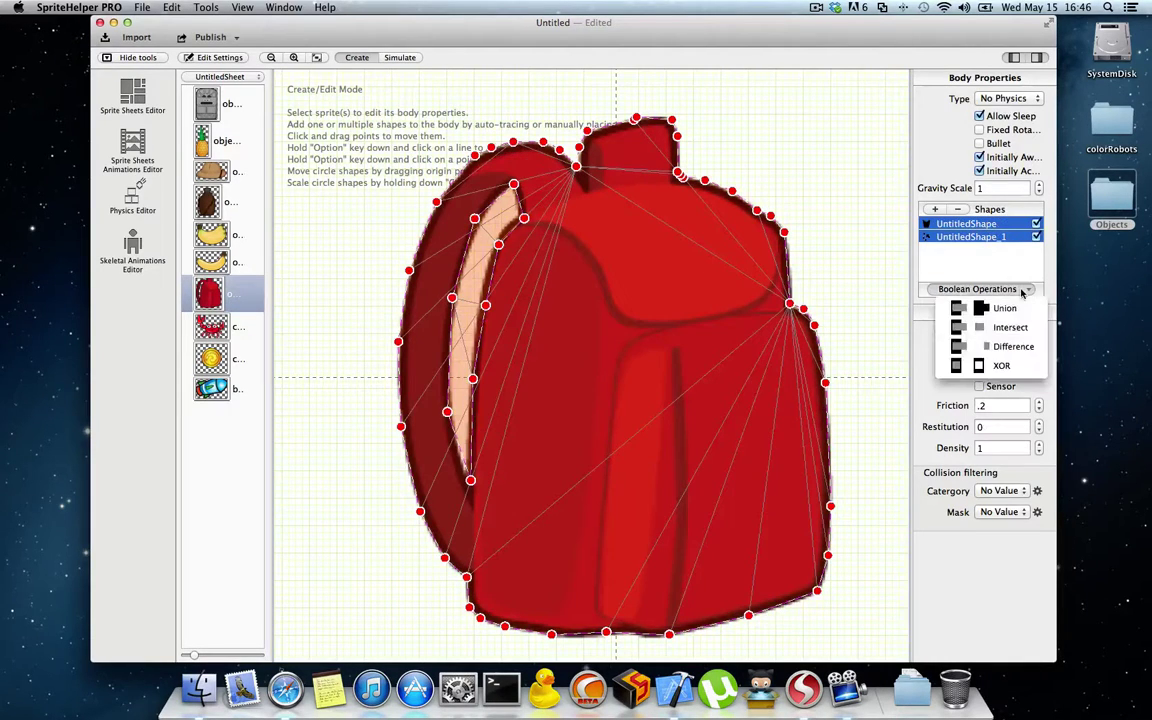
click(1021, 367)
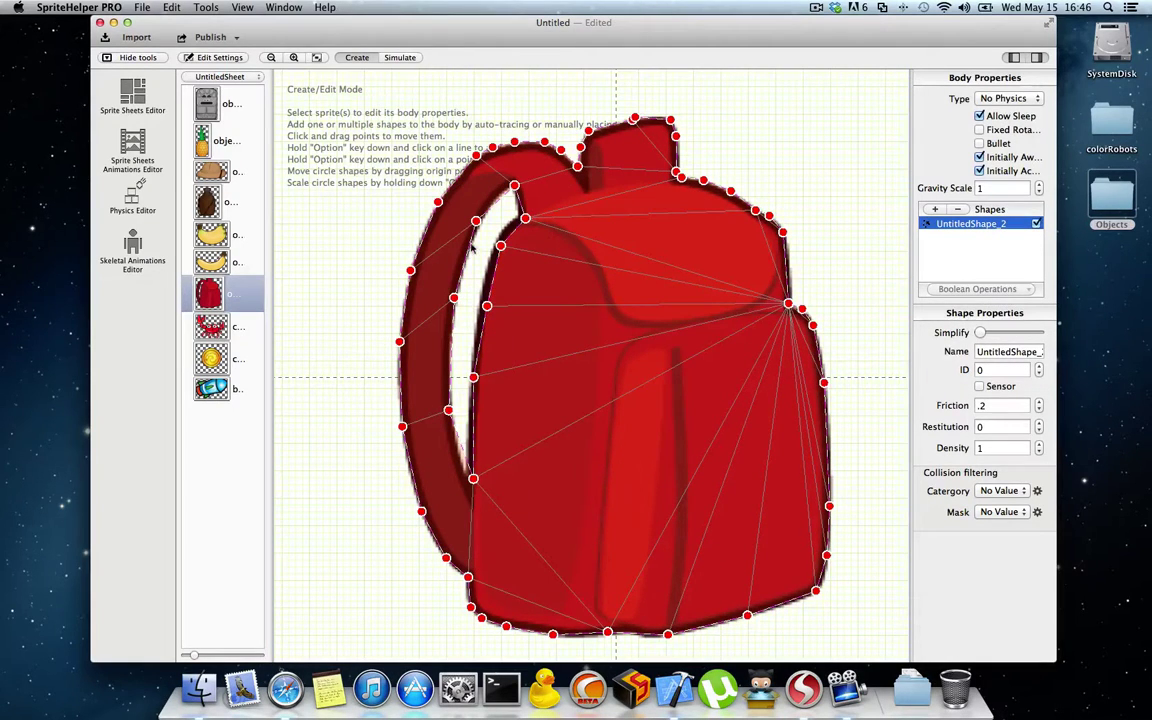
Add a rectangle shape to the backpack and resize it to overlap the upper right part, extending past the right edge
click(936, 209)
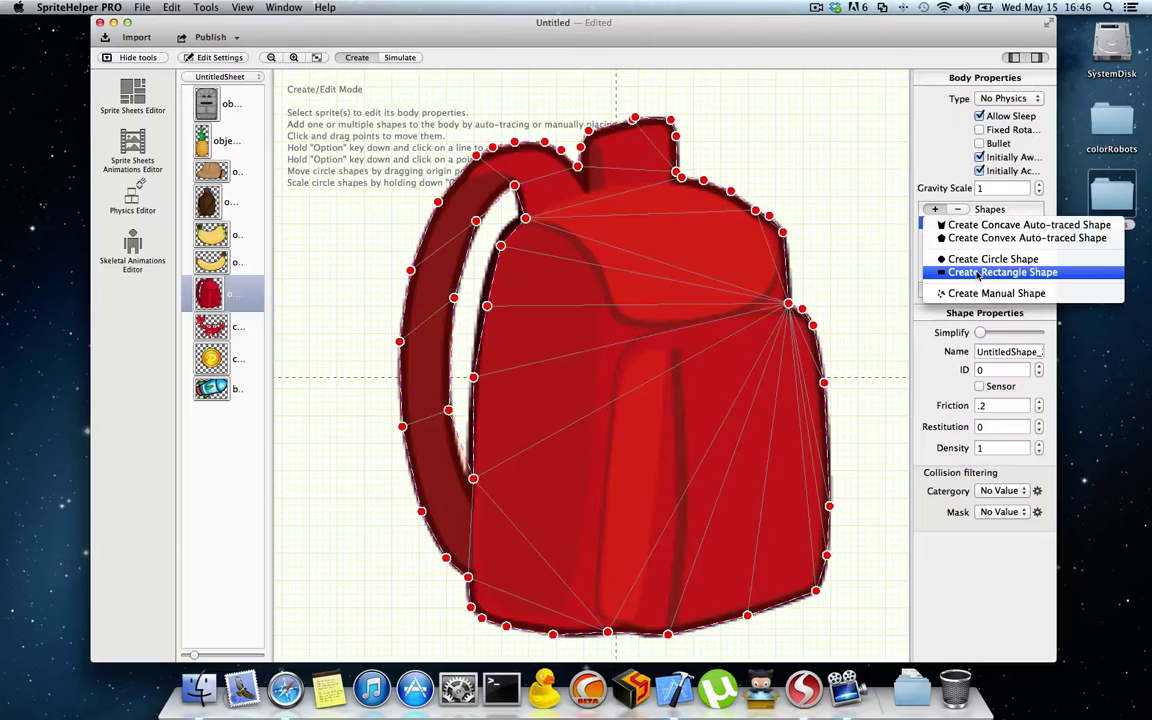
click(979, 274)
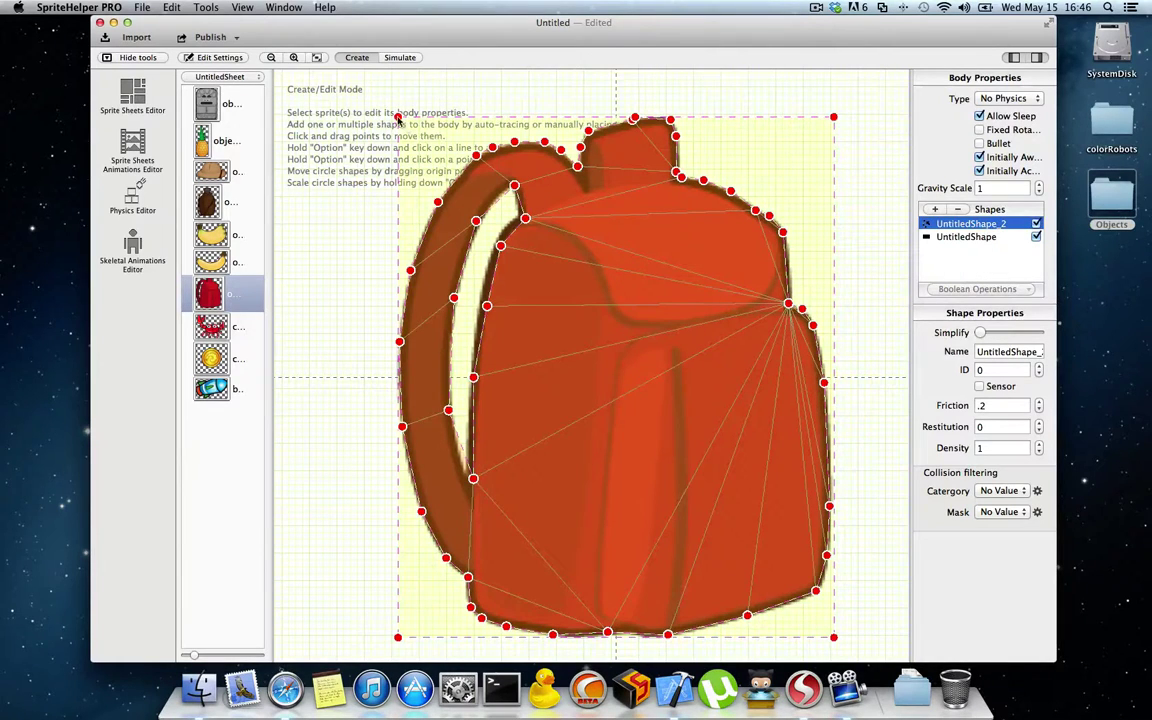
drag(438, 124, 570, 233)
drag(830, 638, 866, 466)
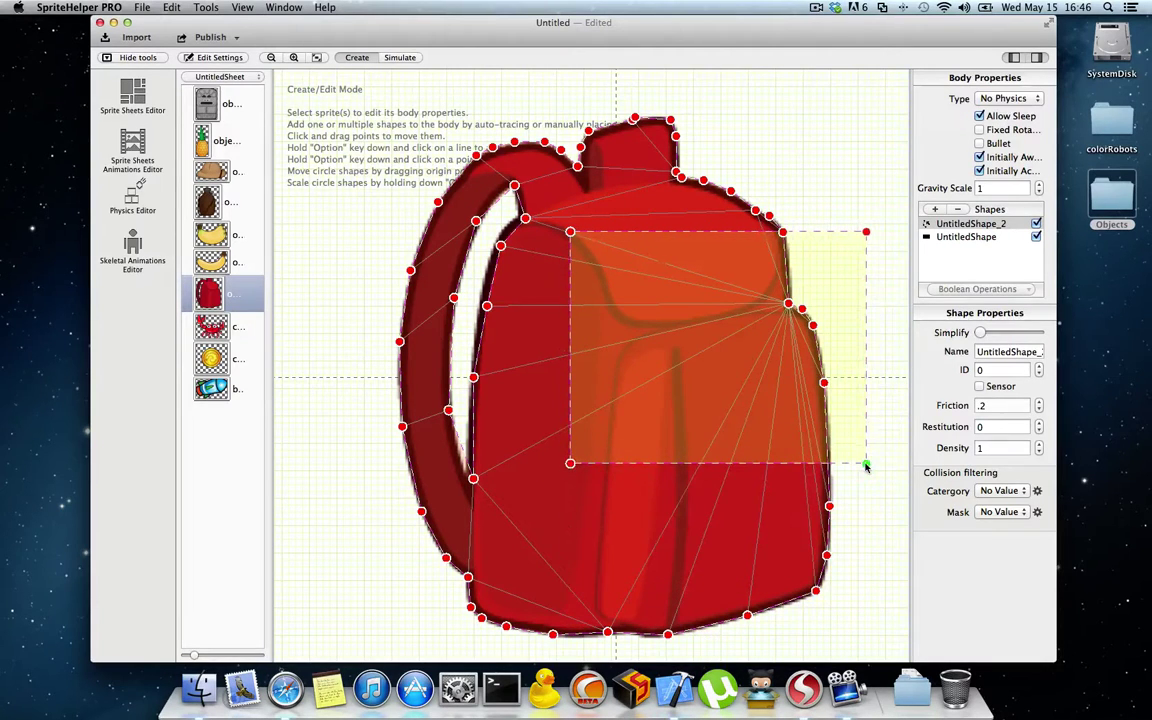
Merge the rectangle with the backpack shape using the Union boolean operation
shift+click(960, 238)
click(977, 289)
click(995, 308)
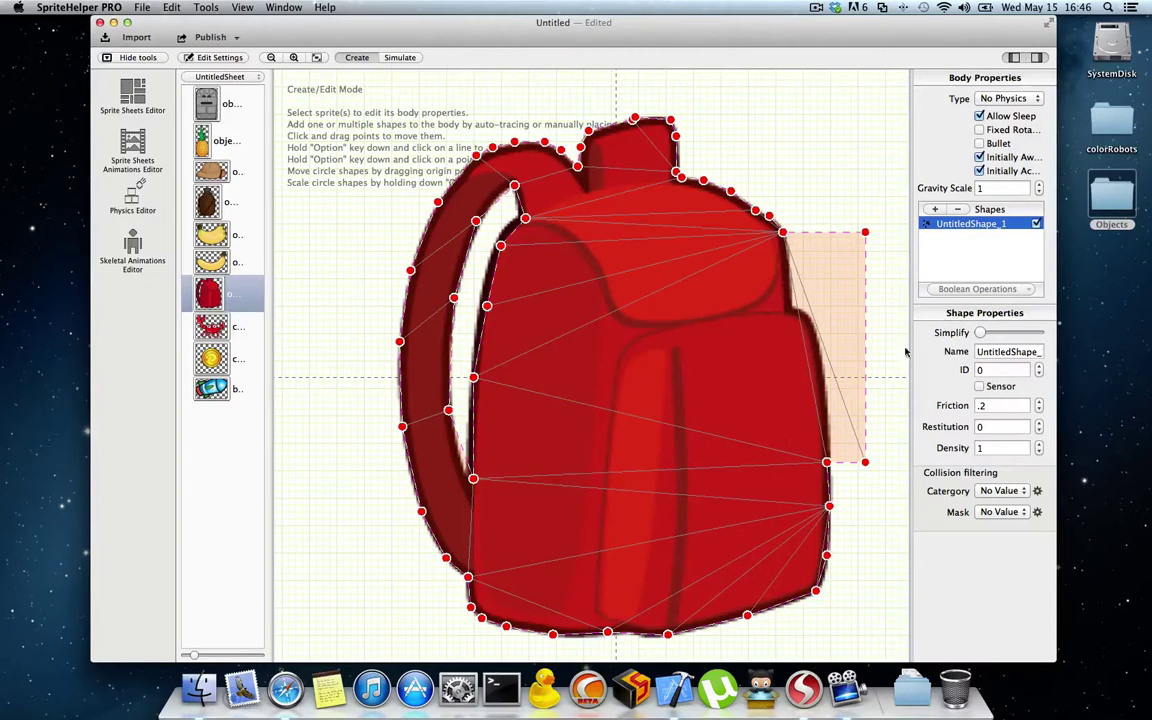
Add a rectangle shape to the backpack and resize it to cover the lower left corner, extending past the left and bottom edges
click(937, 209)
click(960, 272)
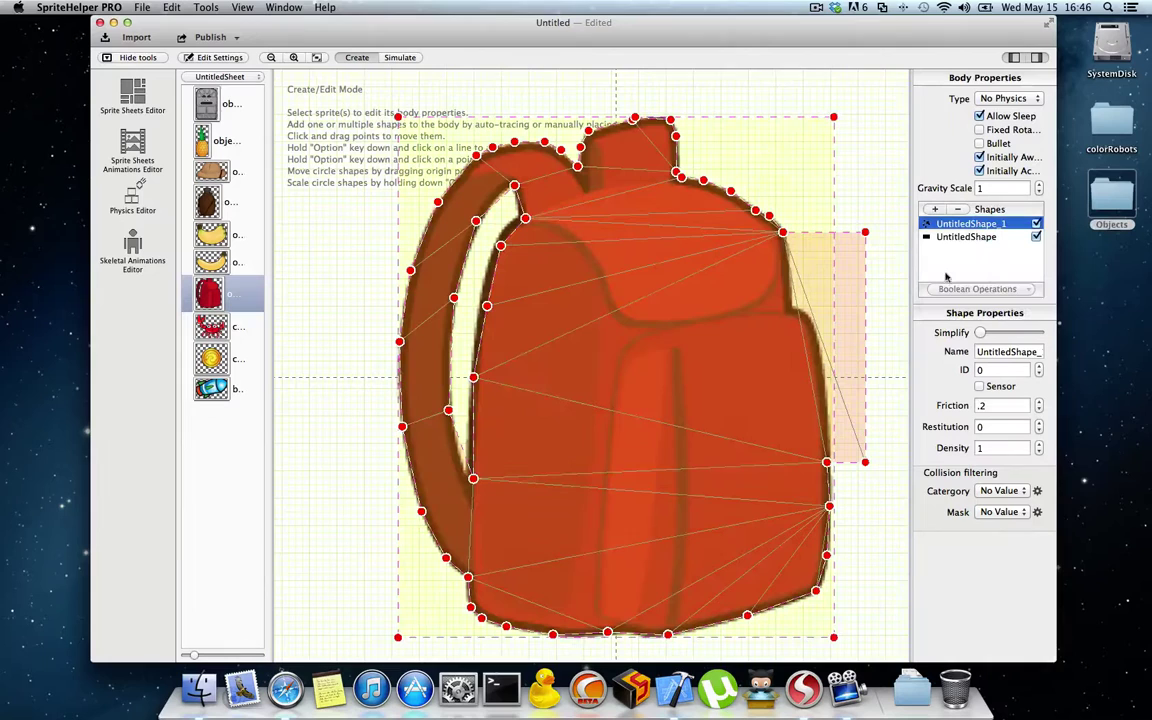
drag(833, 117, 580, 491)
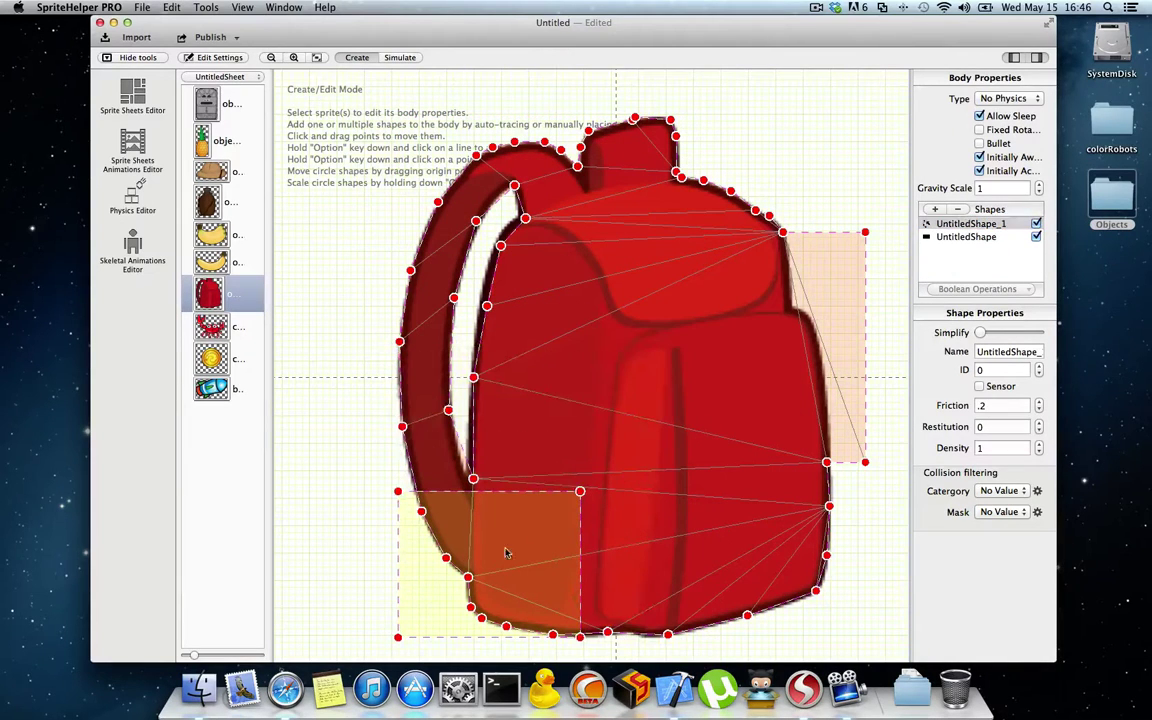
drag(397, 491, 305, 466)
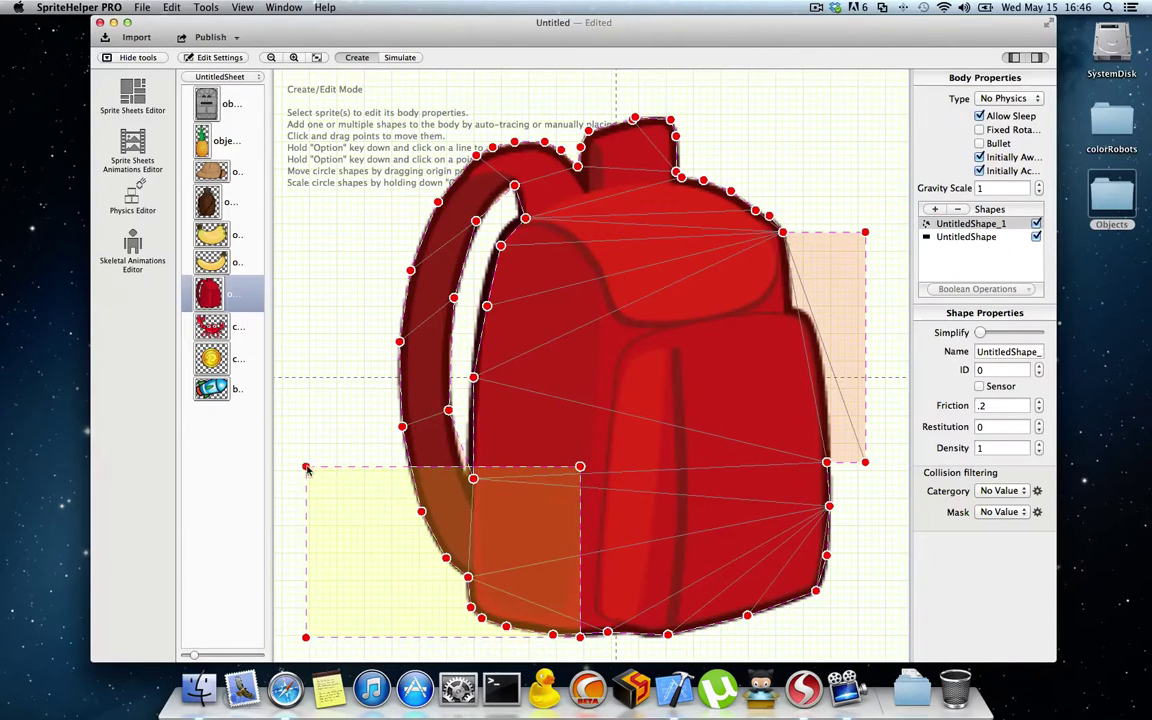
drag(580, 637, 582, 656)
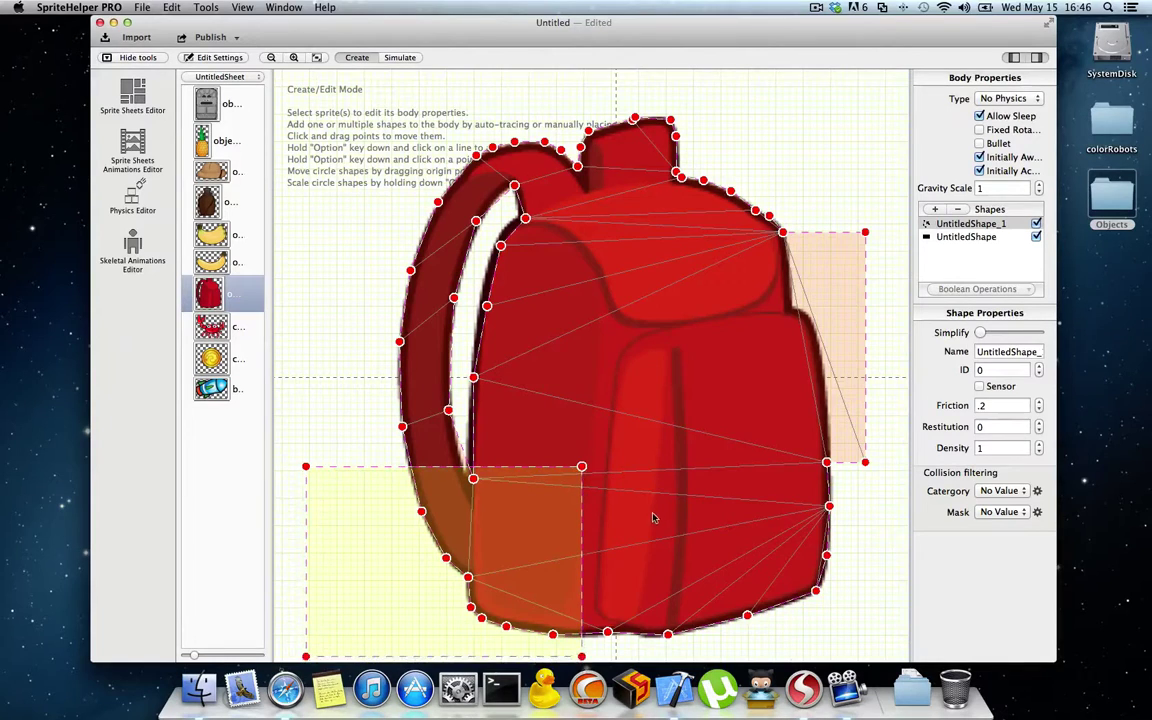
Combine the backpack shape and the rectangle with the Intersect boolean operation
scroll(620, 560, down, 5)
shift+click(962, 238)
click(977, 289)
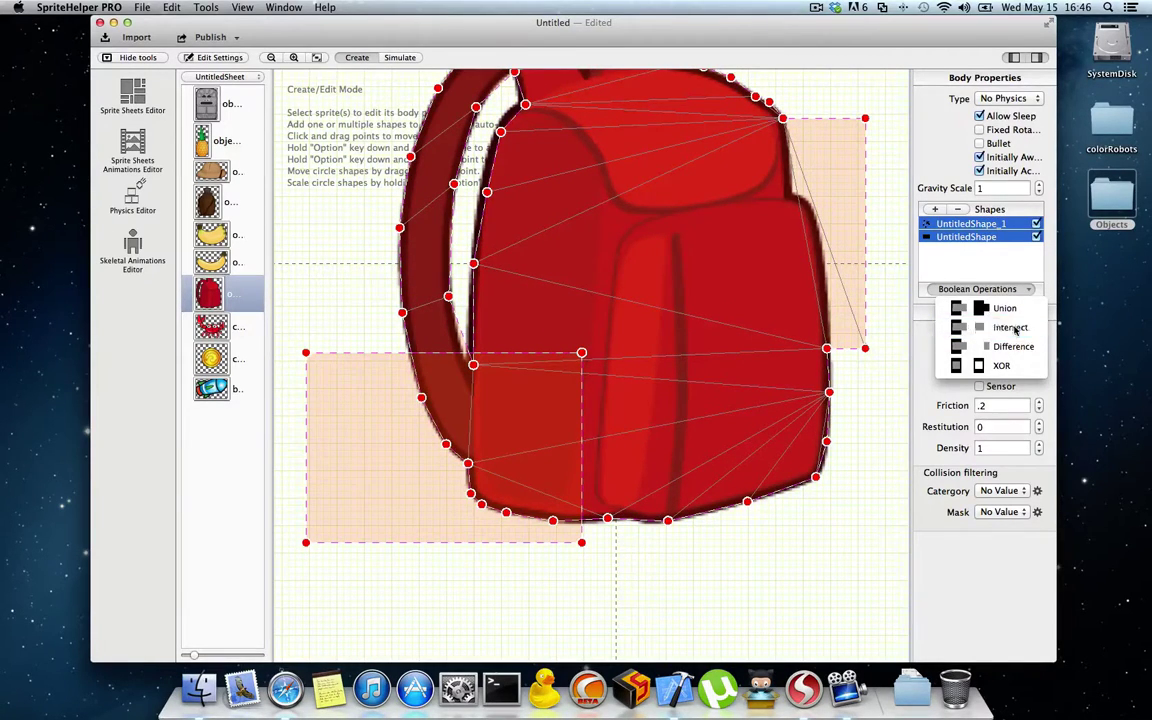
click(1012, 328)
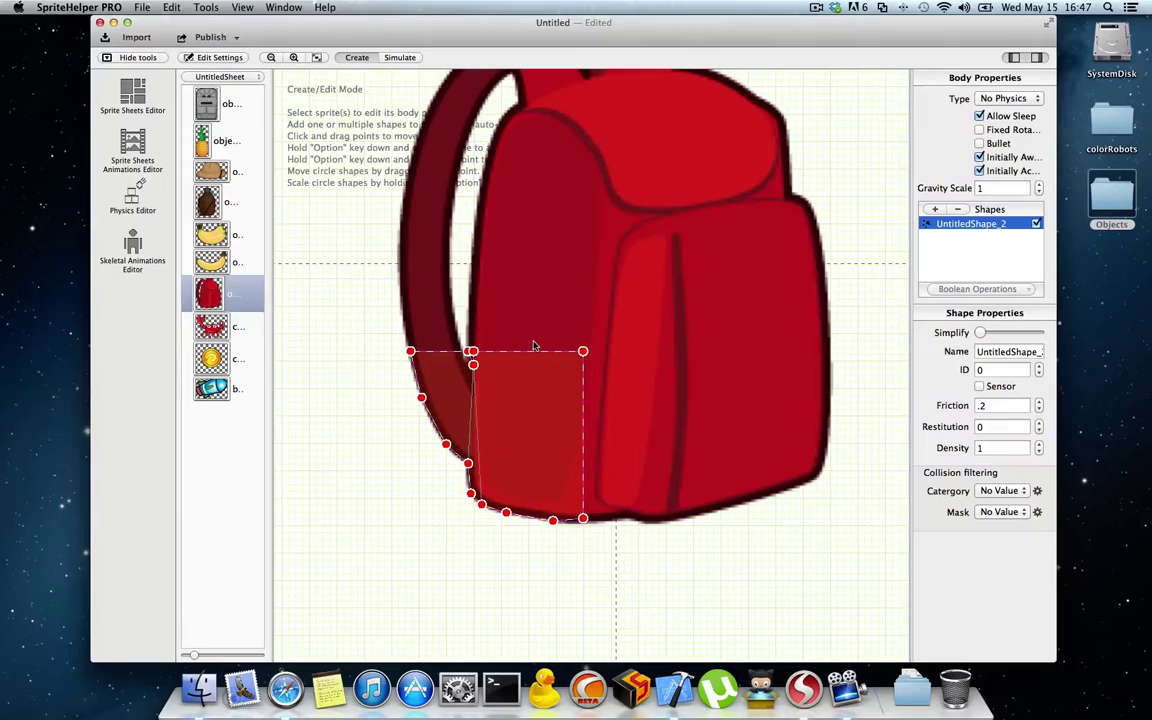
Add a circle shape to the backpack and move it rightward so it overlaps the upper right part of the intersected shape
click(935, 209)
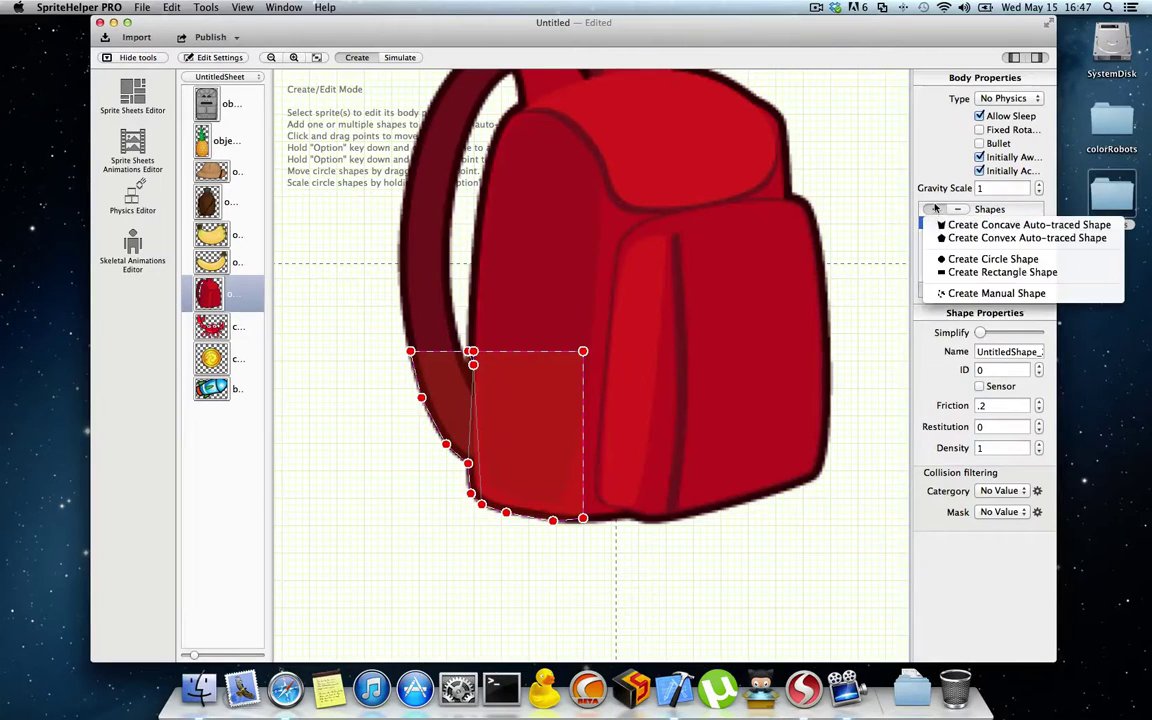
click(990, 259)
drag(608, 277, 695, 290)
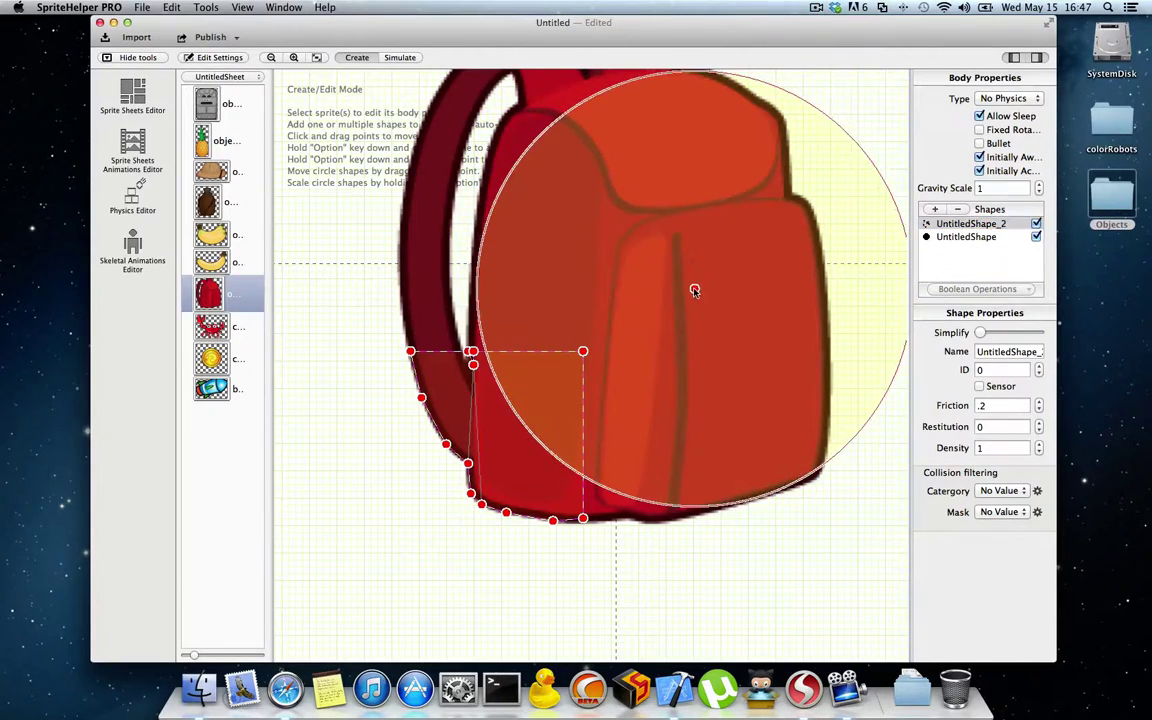
Subtract the circle from the backpack's intersected shape with the Difference boolean operation
shift+click(966, 237)
click(1010, 288)
click(1005, 327)
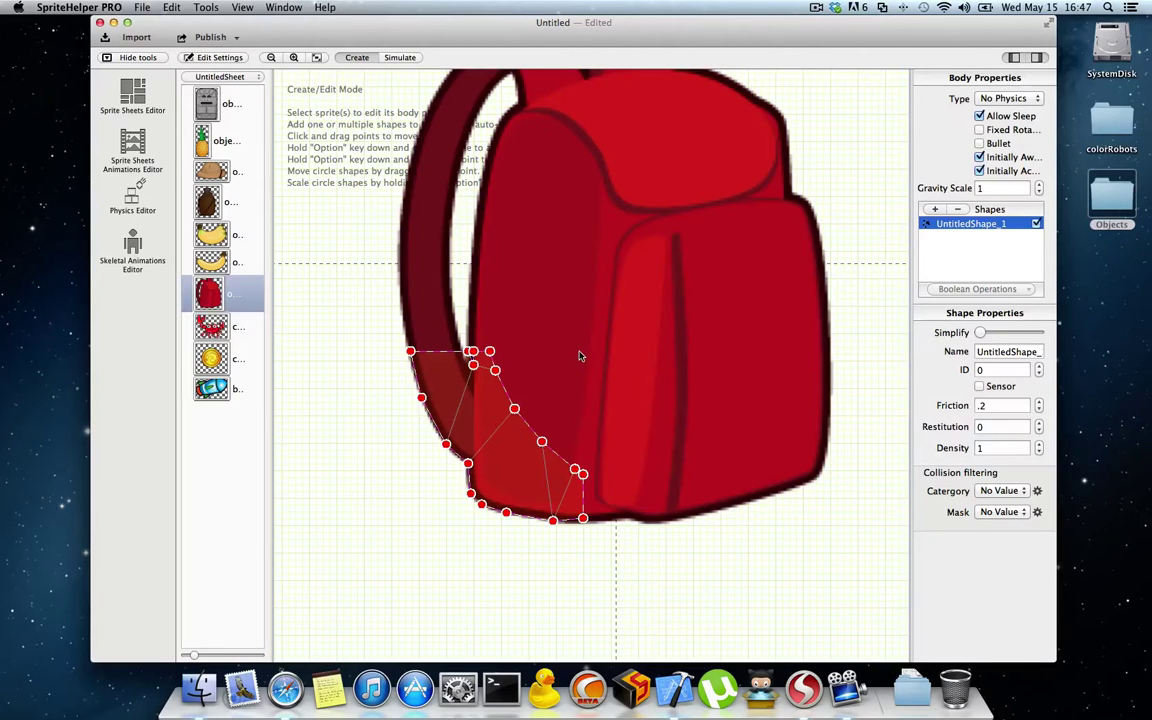
Delete the backpack's remaining shape and create a concave auto-traced shape for it
scroll(622, 272, up, 5)
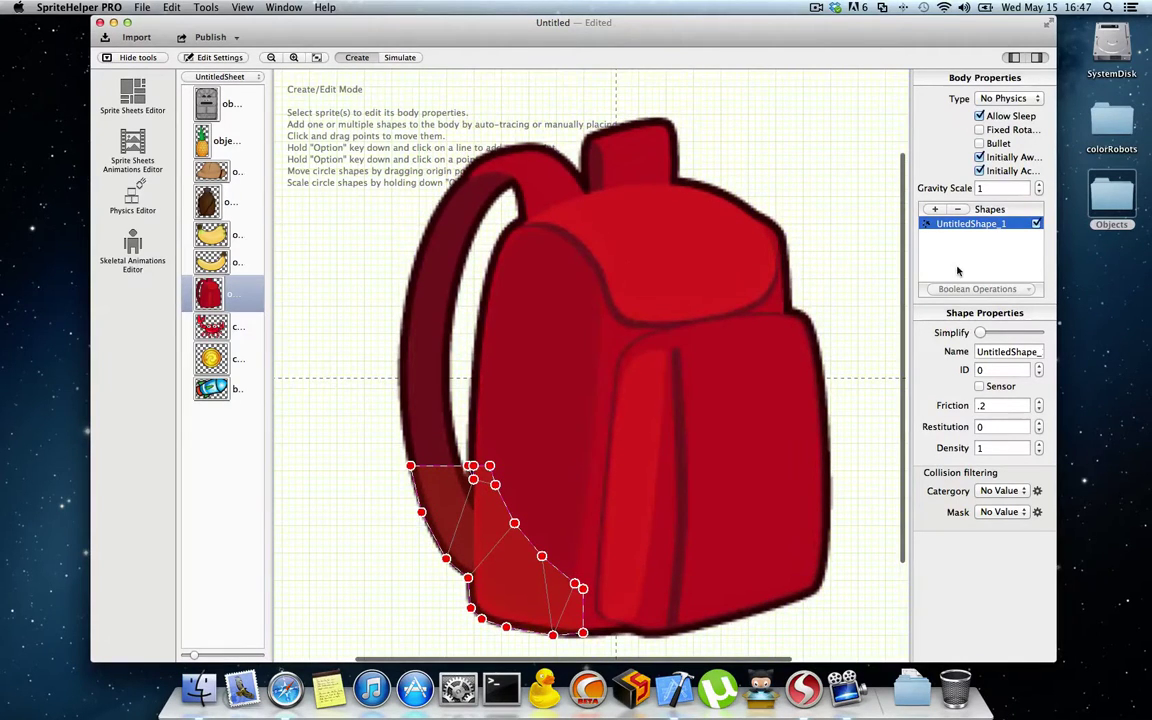
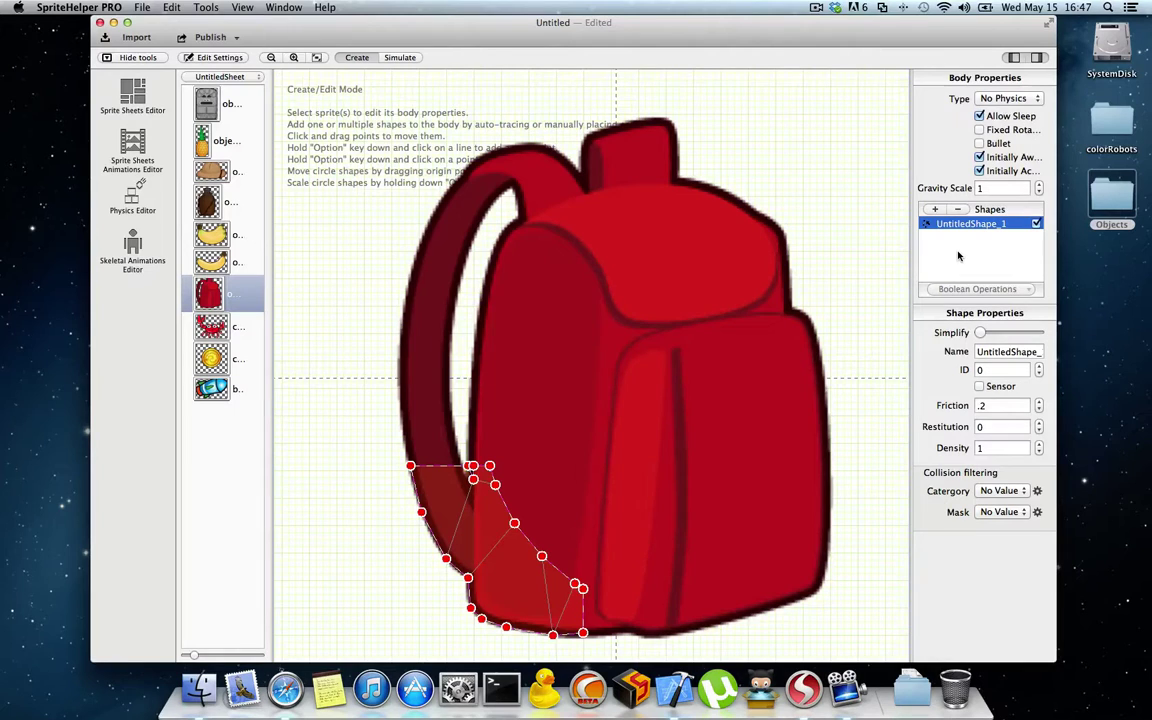
click(957, 209)
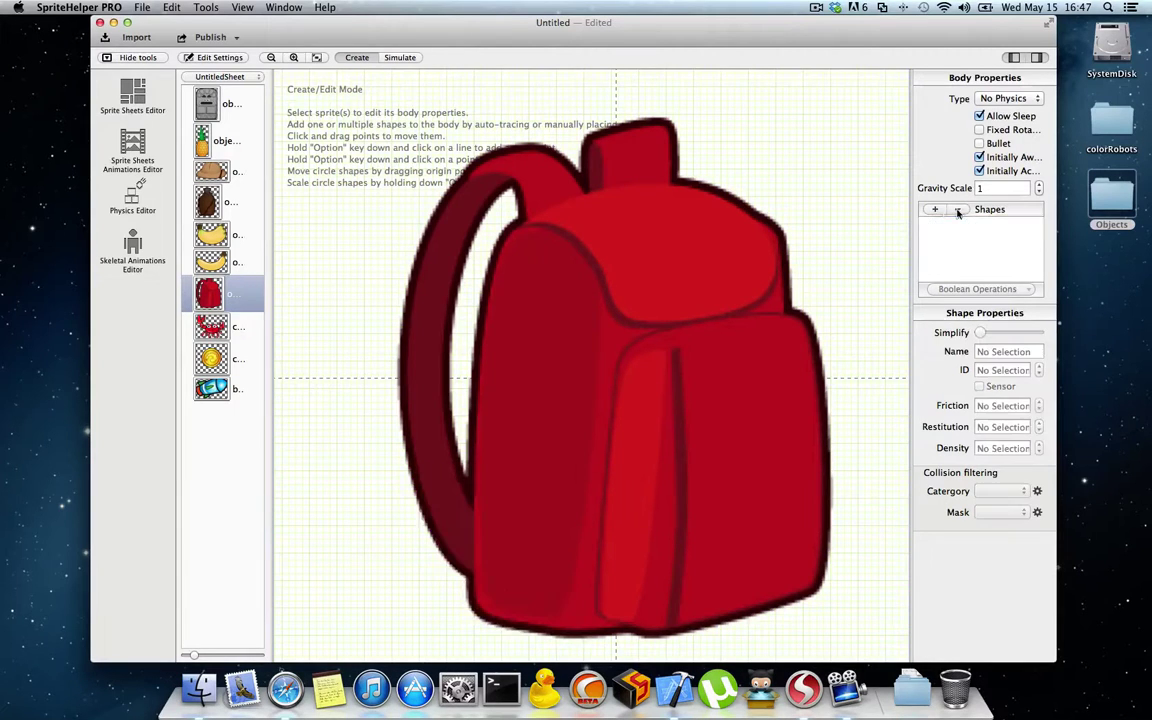
click(935, 209)
click(960, 224)
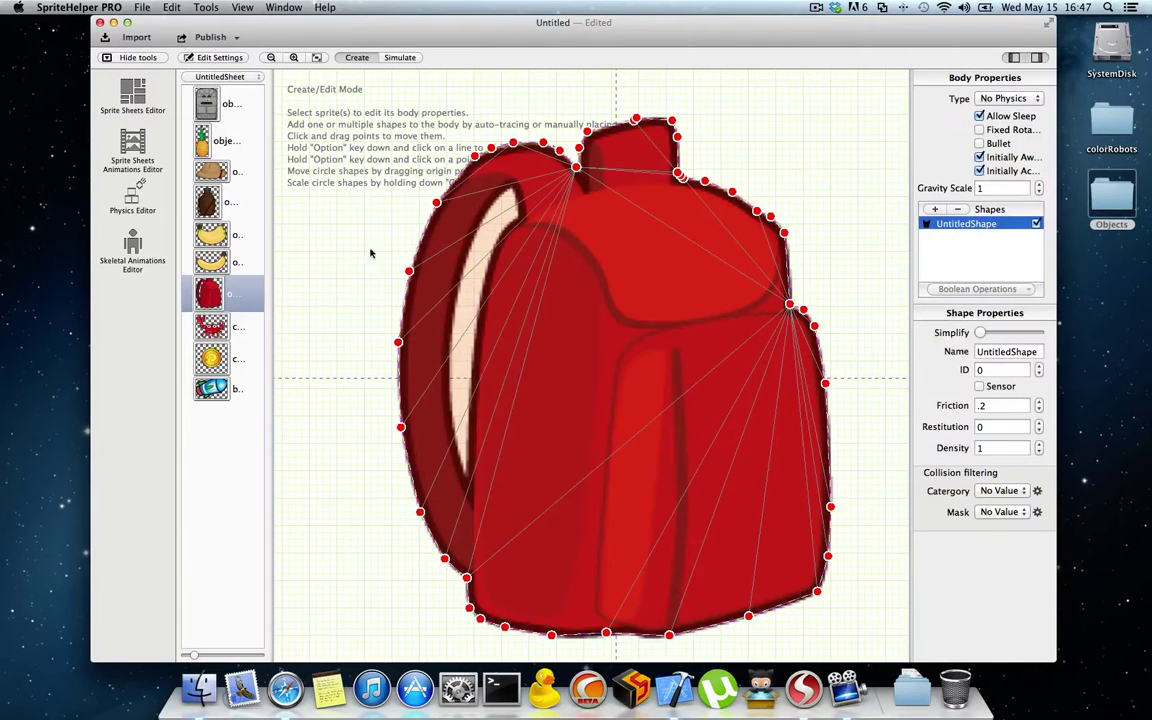
Select the banana bunch and the backpack together and set their body type to Dynamic
click(221, 264)
click(219, 236)
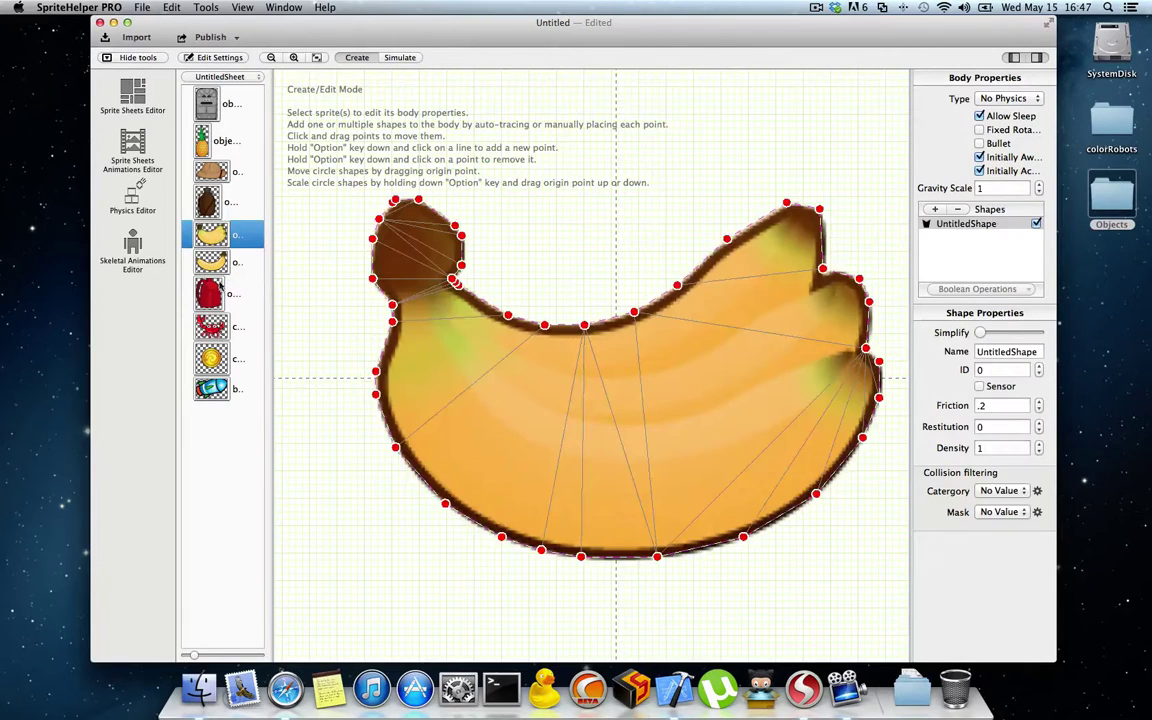
super+click(210, 293)
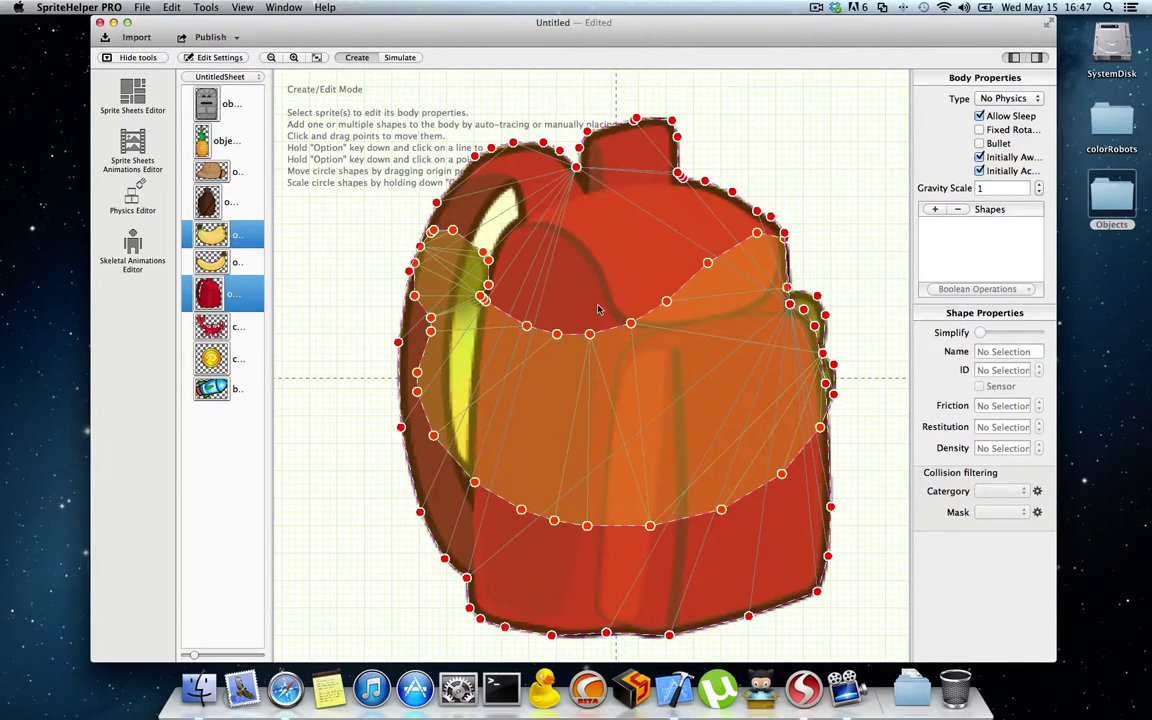
click(1022, 100)
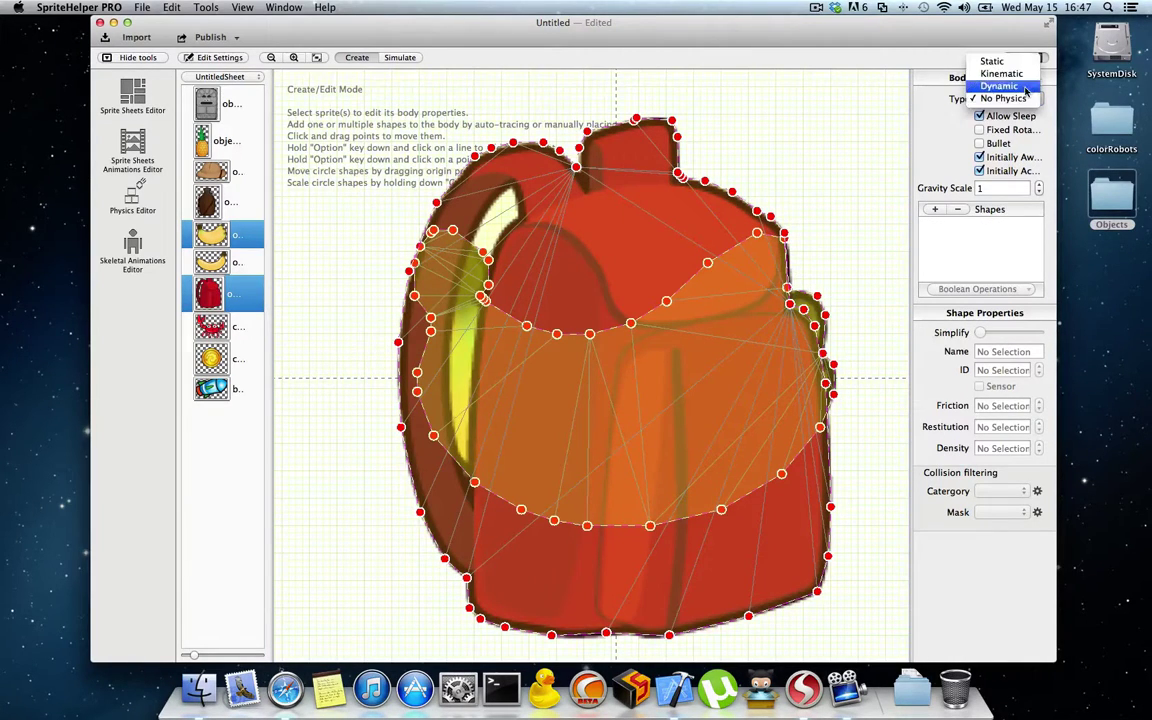
click(1028, 90)
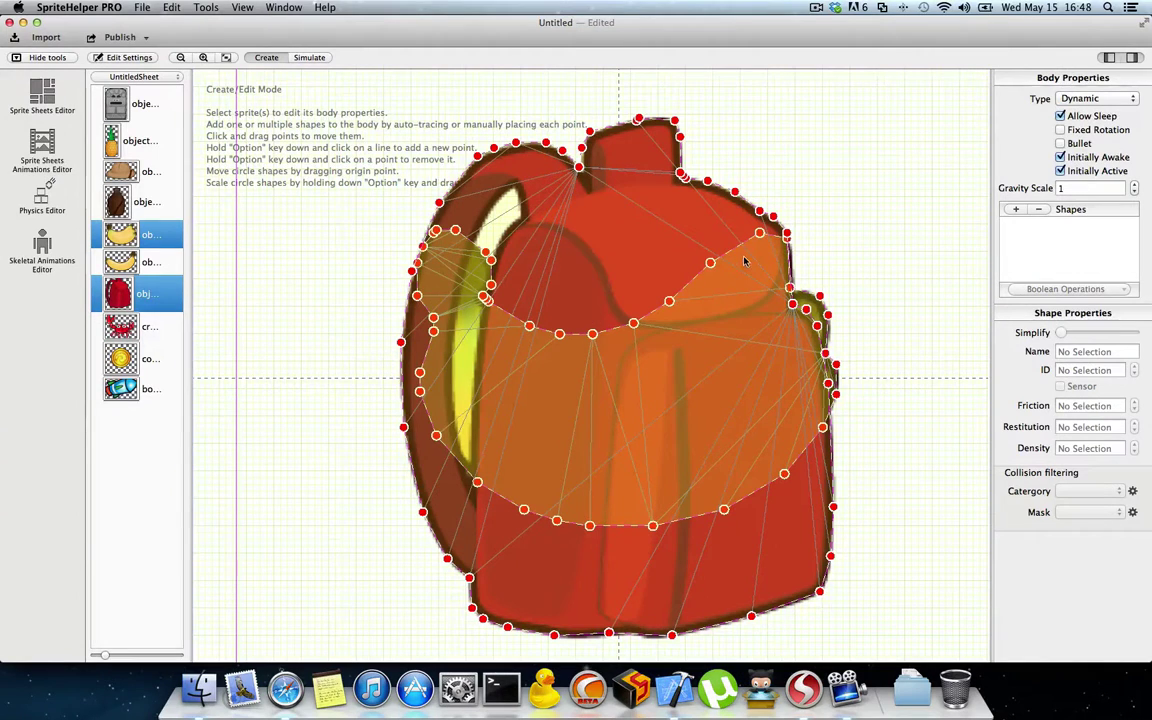
Simulate the banana bunch and backpack, and move the backpack around the scene to test the collisions
click(1062, 98)
click(1062, 98)
click(318, 58)
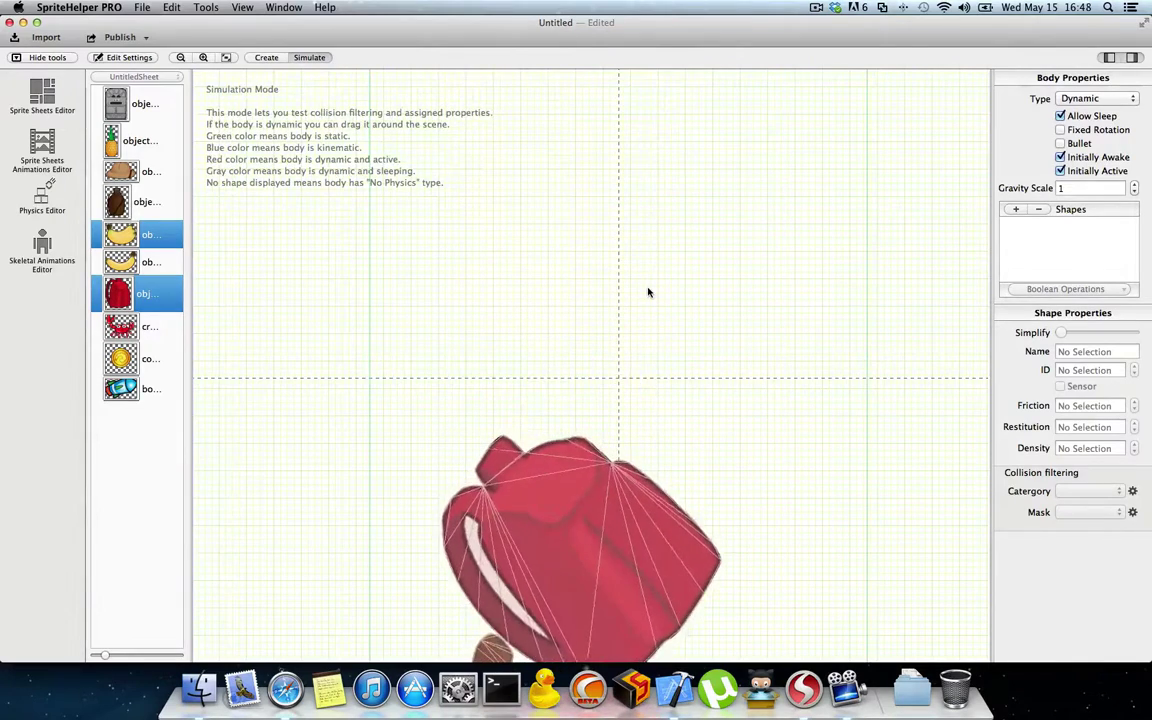
scroll(648, 292, down, 3)
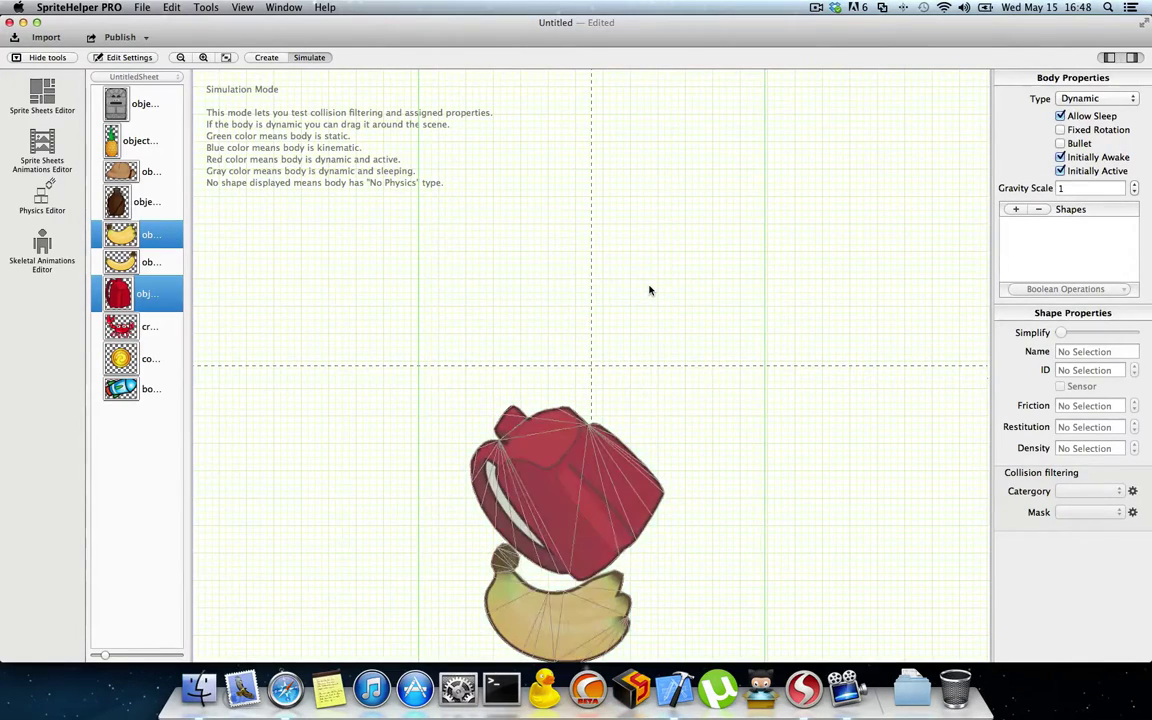
drag(553, 441, 650, 360)
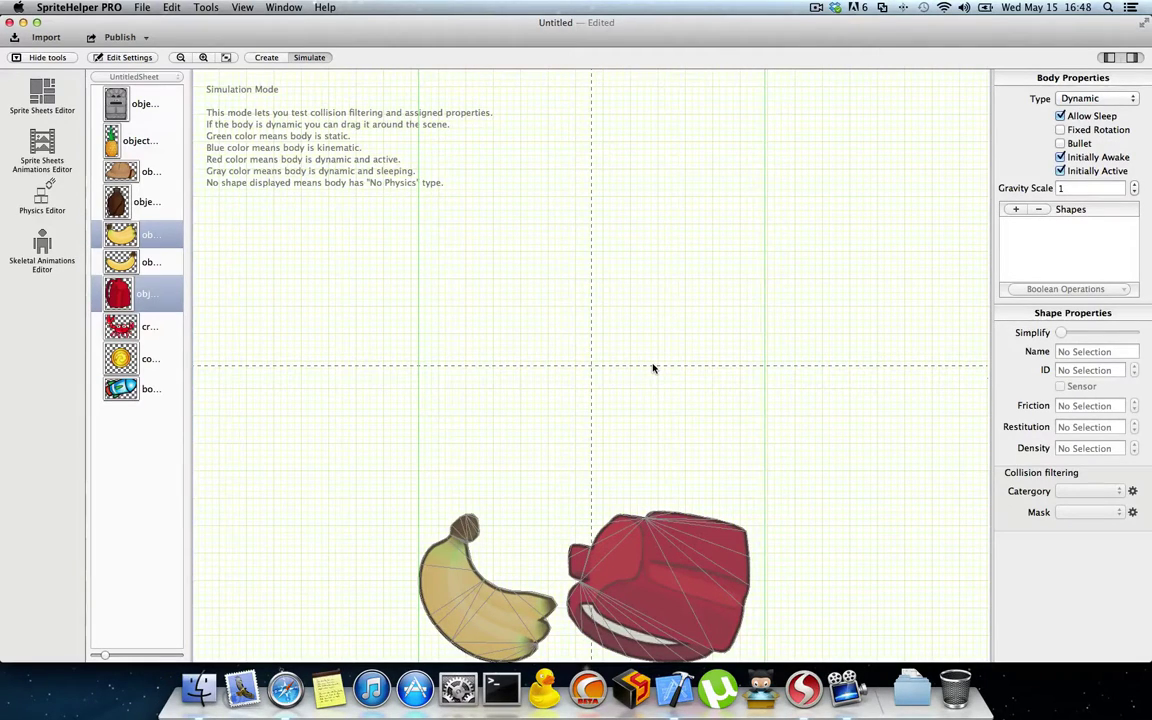
drag(627, 543, 651, 537)
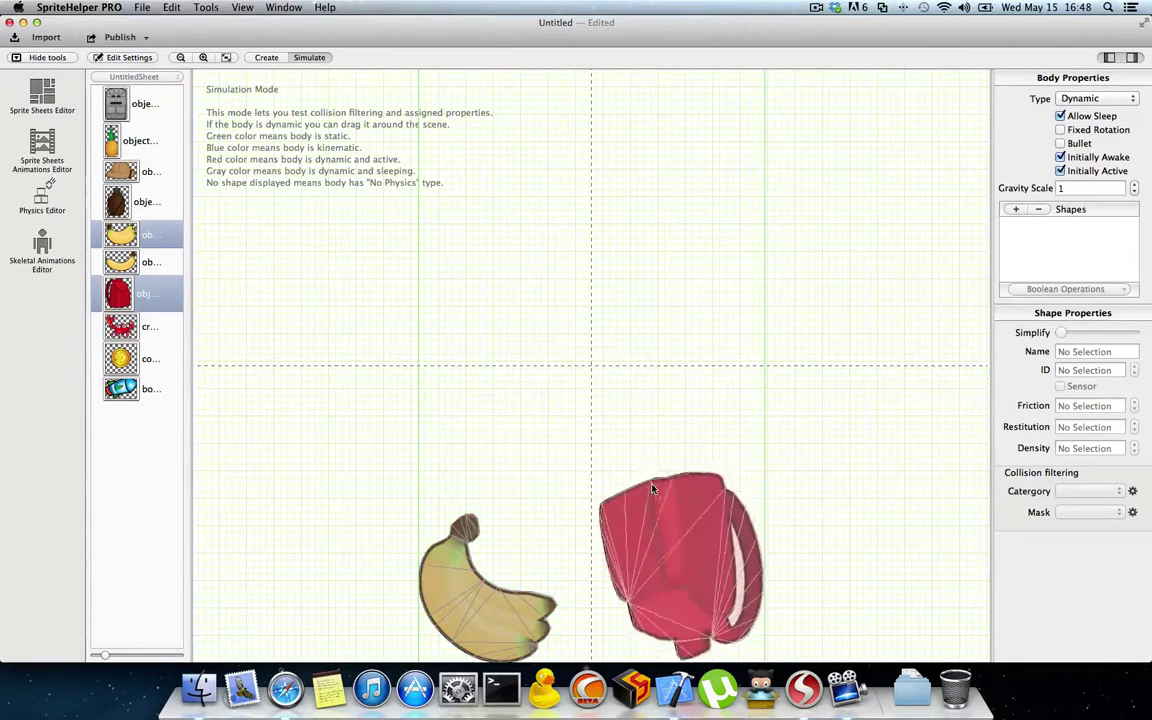
Restart the simulation by switching both sprites' body type to No Physics and back to Dynamic
click(1133, 100)
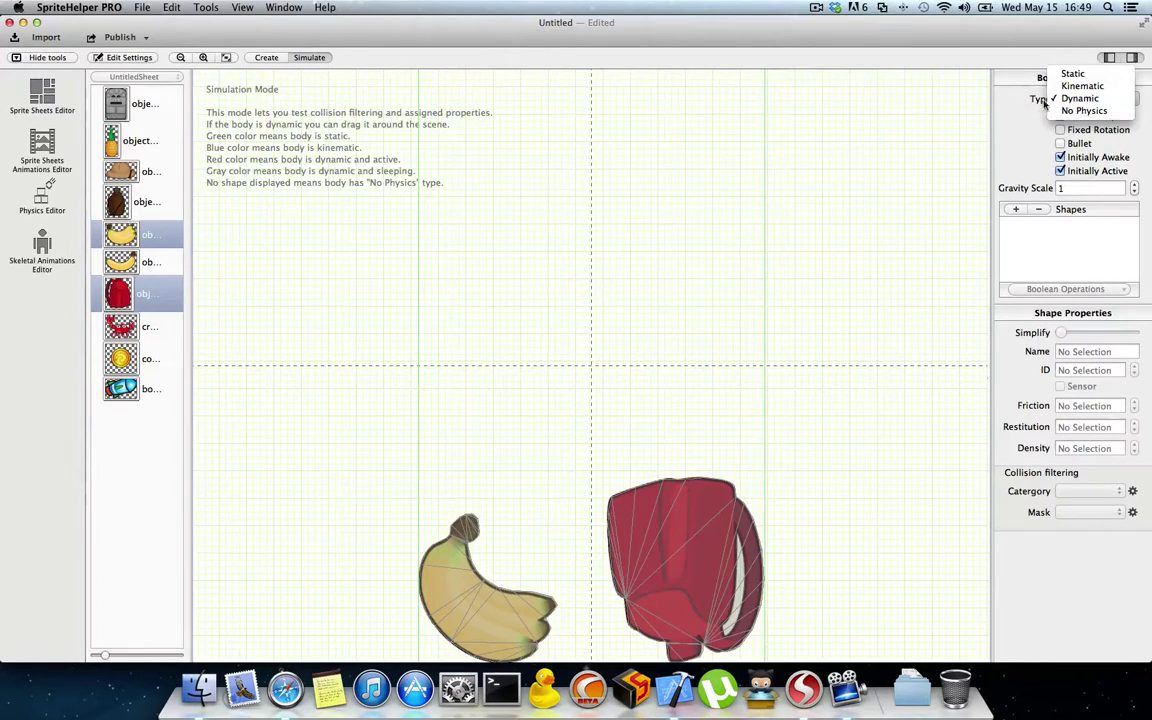
click(1075, 110)
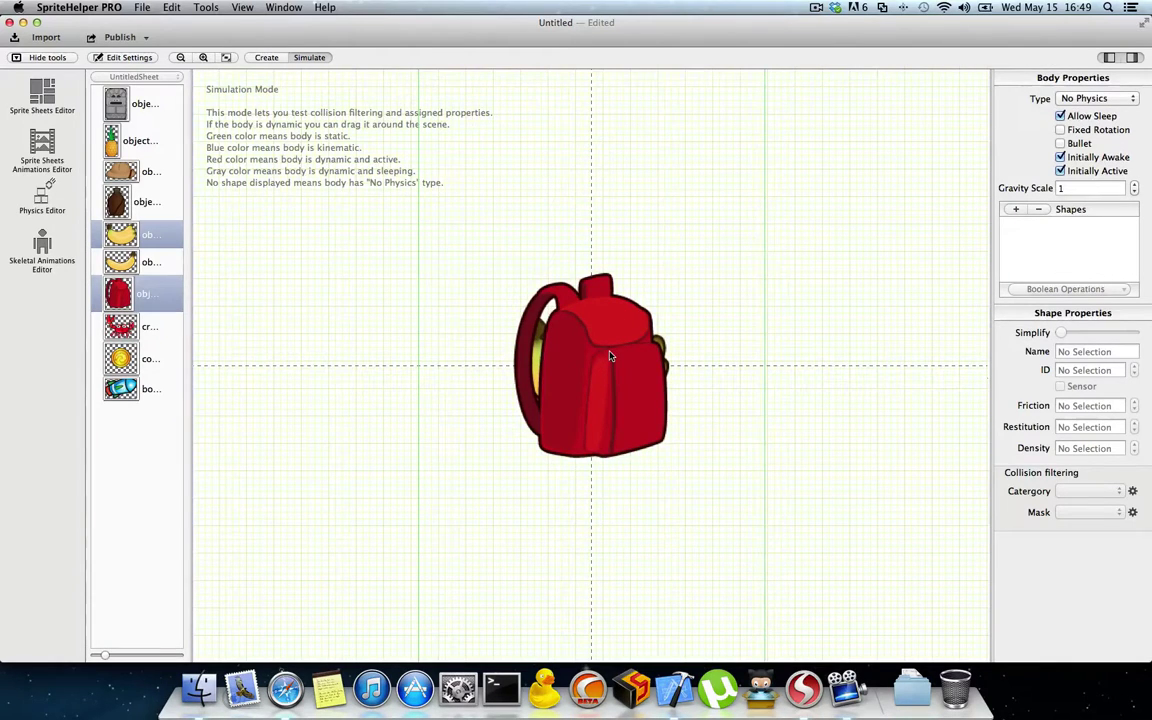
click(1115, 100)
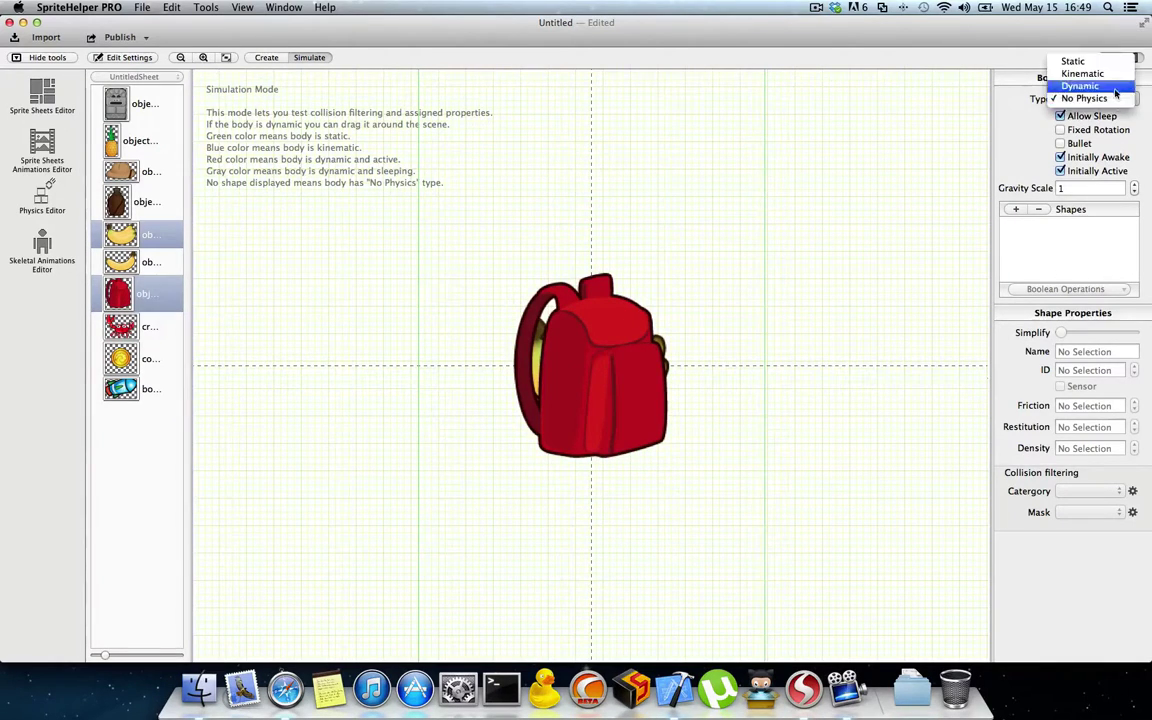
click(1080, 86)
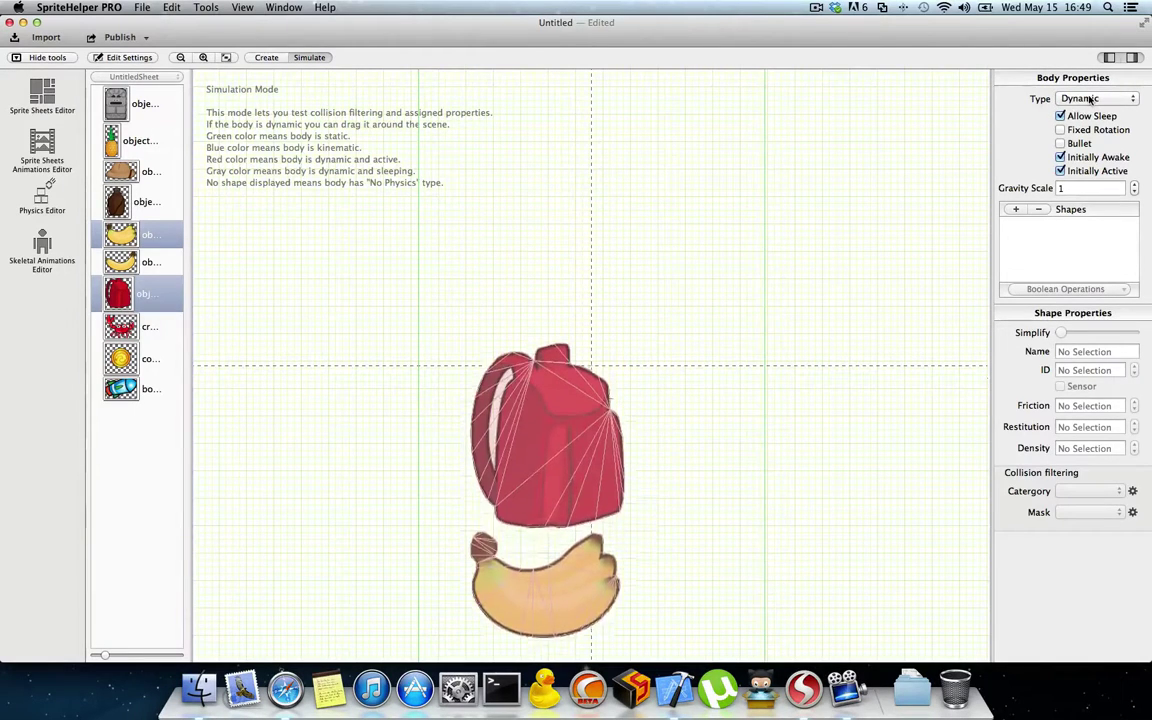
click(1090, 98)
click(1085, 98)
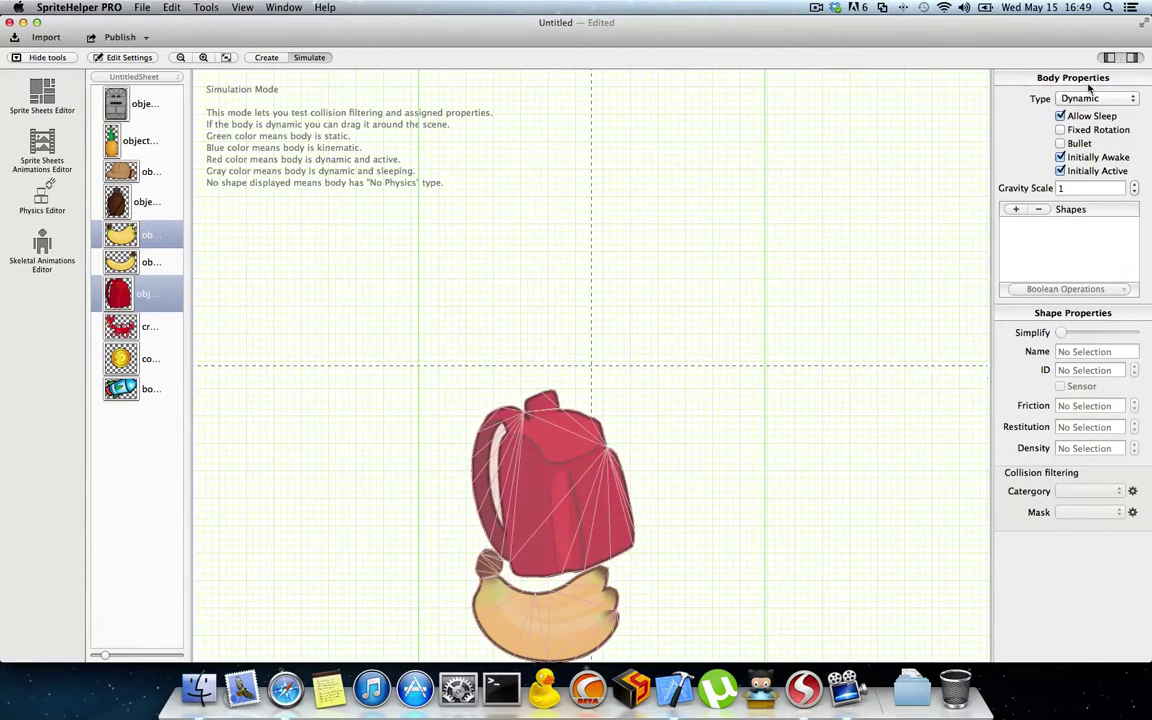
Try the Kinematic, Static and No Physics body types on the two simulated sprites, and return them to Dynamic
click(1090, 98)
click(1096, 86)
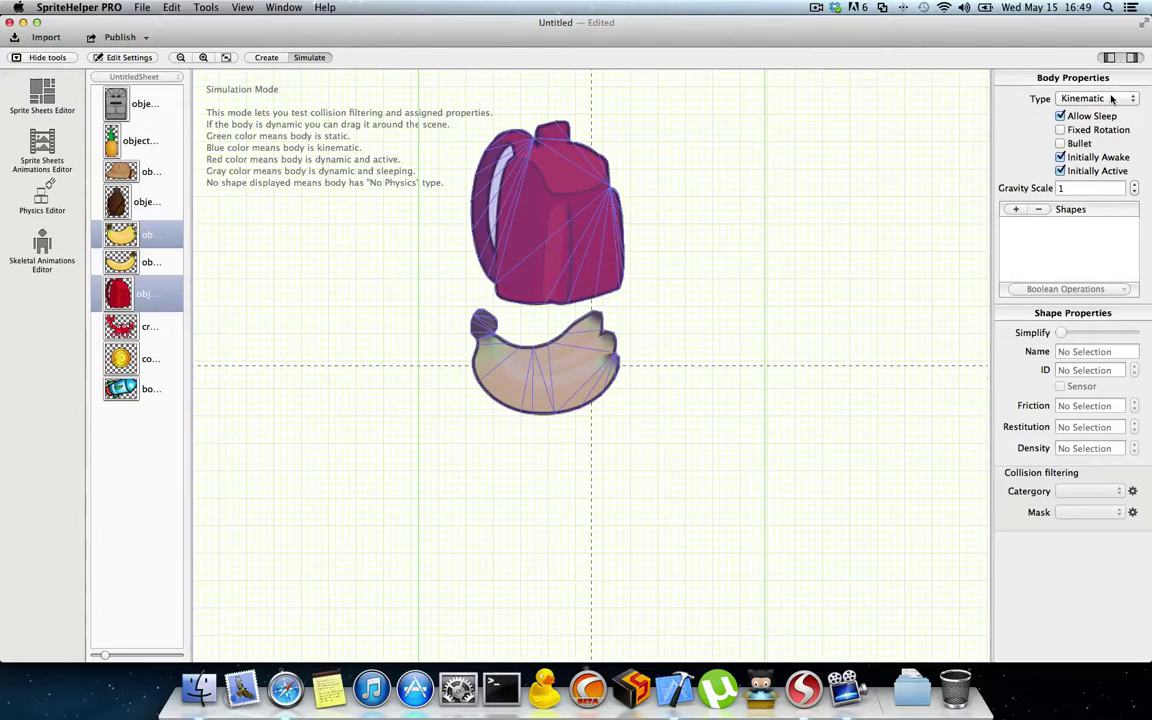
click(1111, 98)
click(1100, 85)
click(1112, 99)
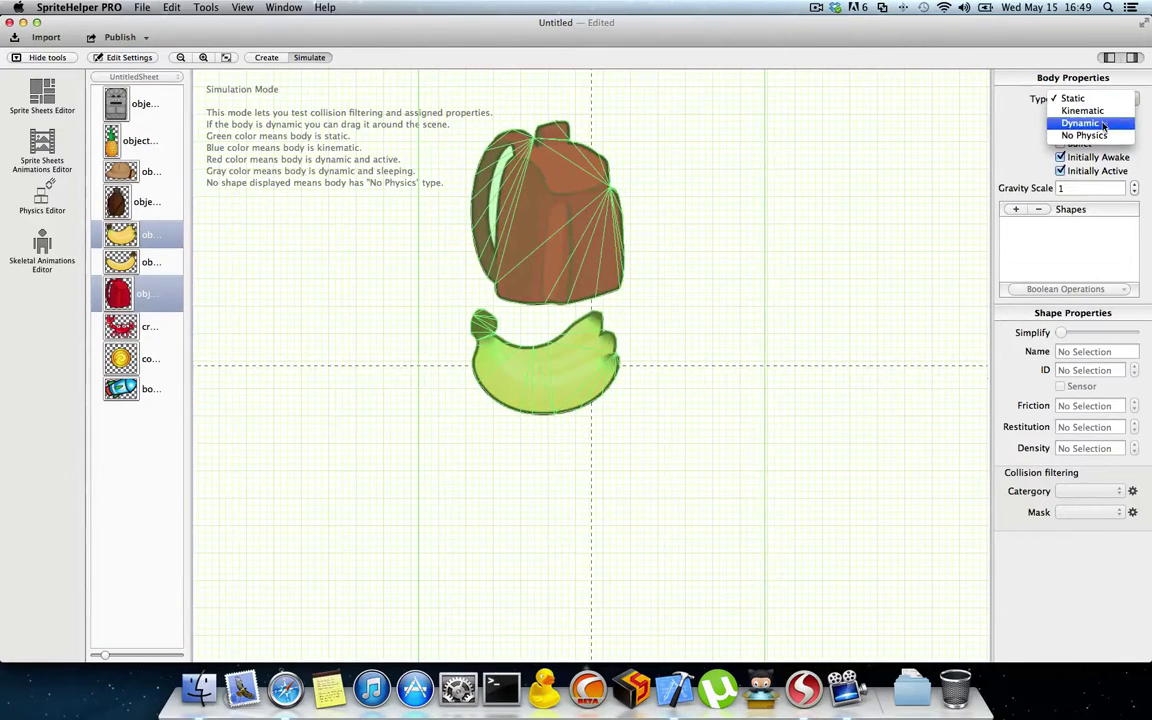
click(1112, 138)
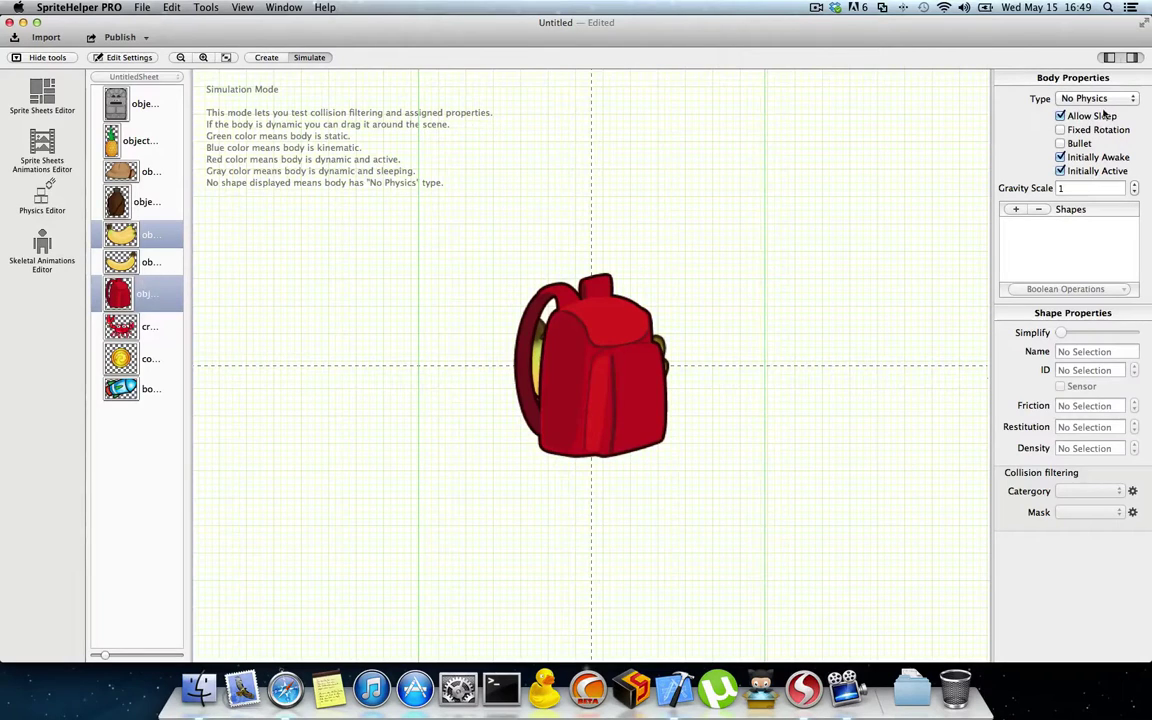
click(1100, 98)
click(1080, 86)
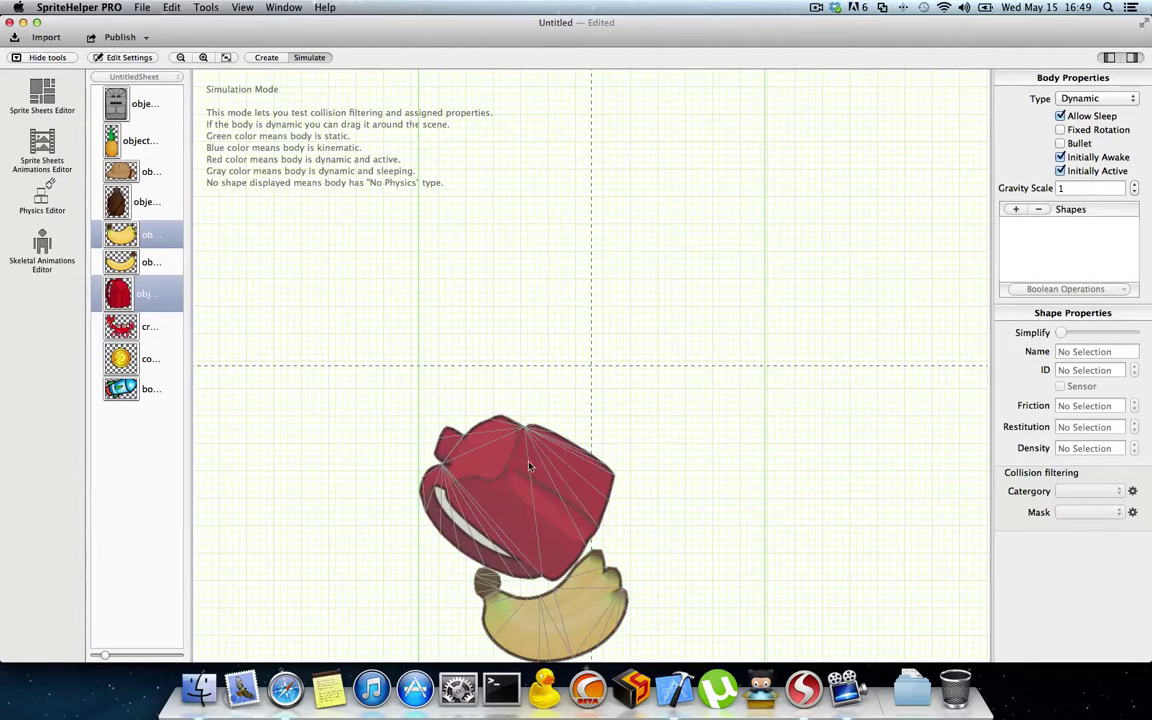
Set the backpack's gravity scale to .5 and simulate it together with the banana bunch
click(124, 294)
click(124, 294)
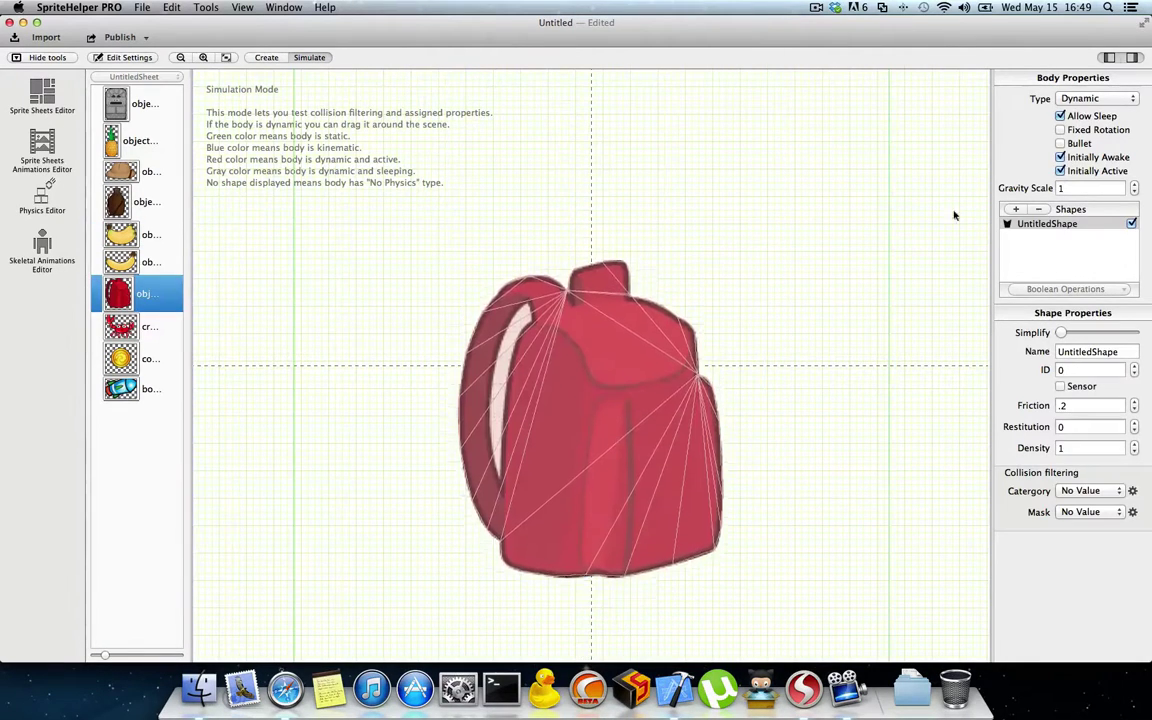
click(1062, 189)
text(.5)
key(Return)
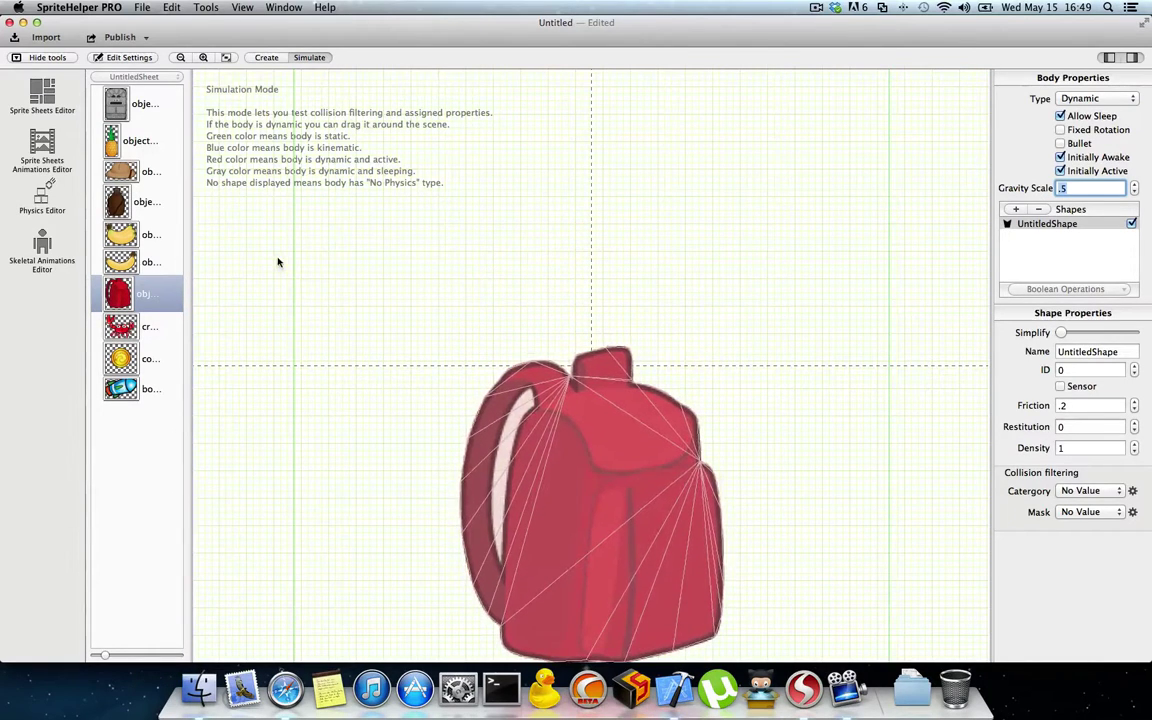
click(128, 234)
super+click(124, 293)
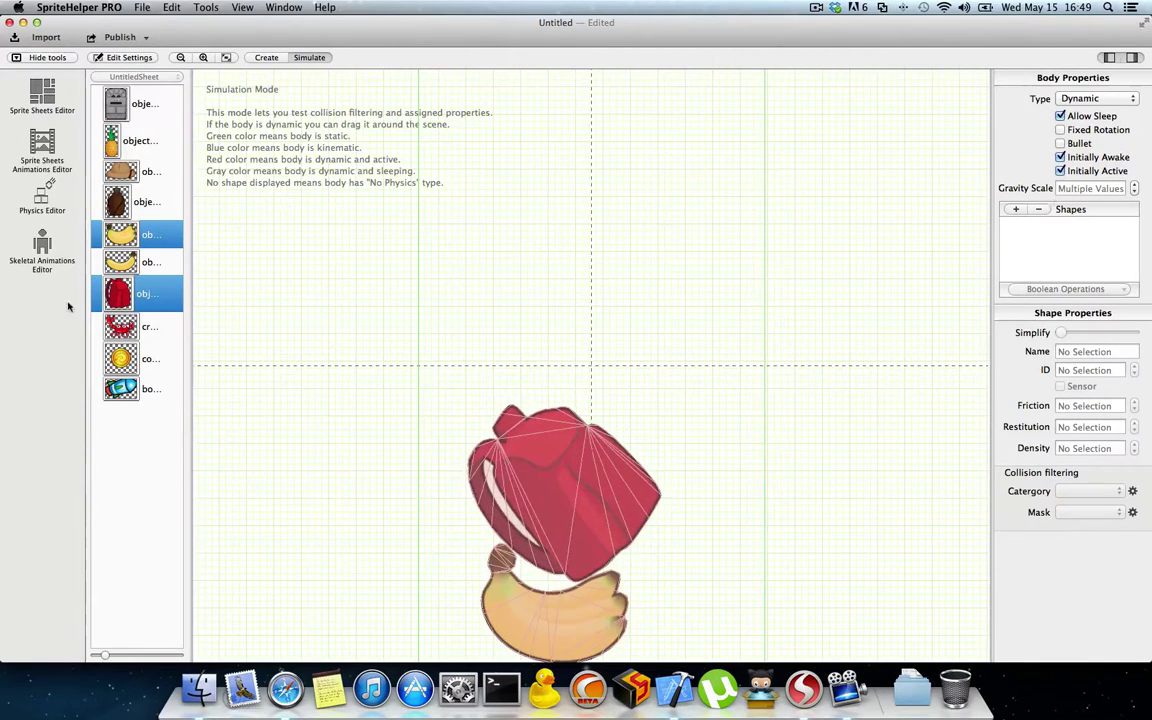
Set the backpack's gravity scale to -.4 and simulate it together with the banana bunch
click(130, 308)
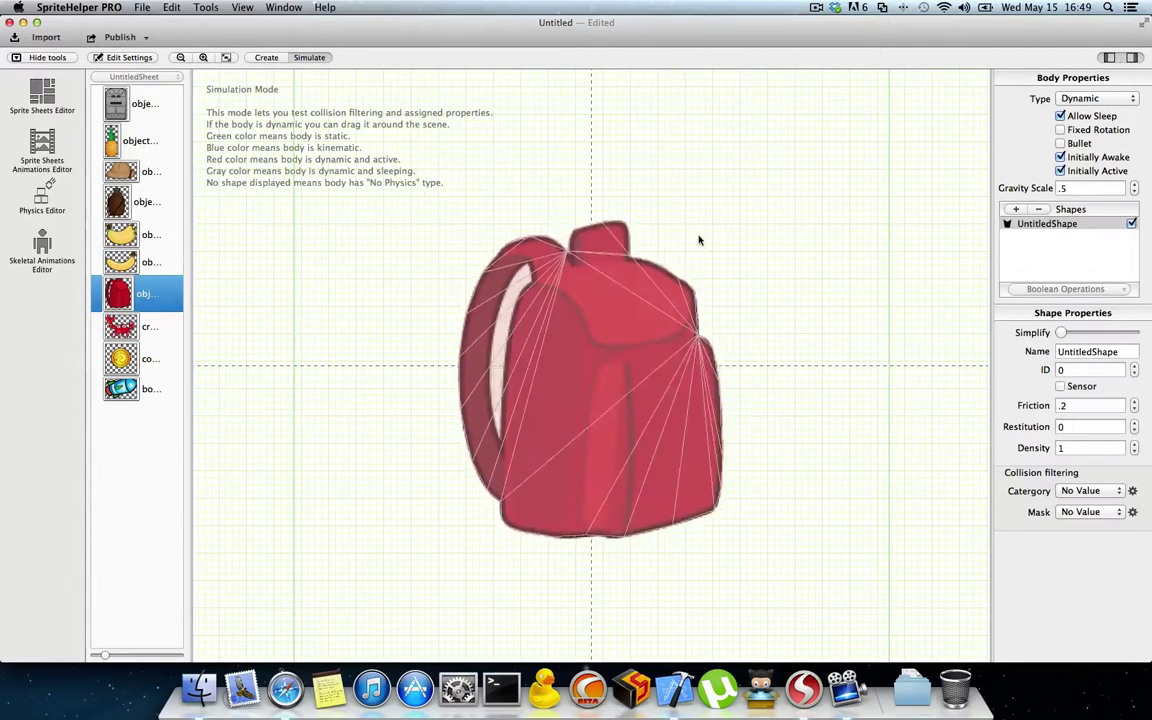
click(1058, 189)
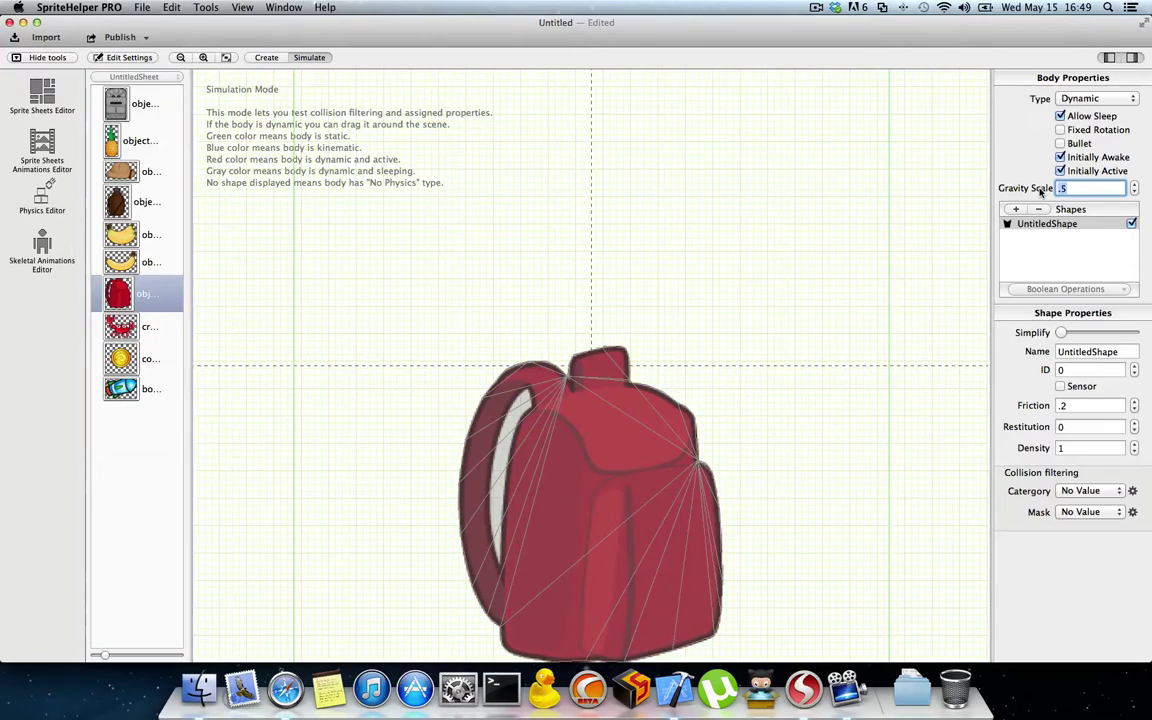
text(-0.4)
key(Return)
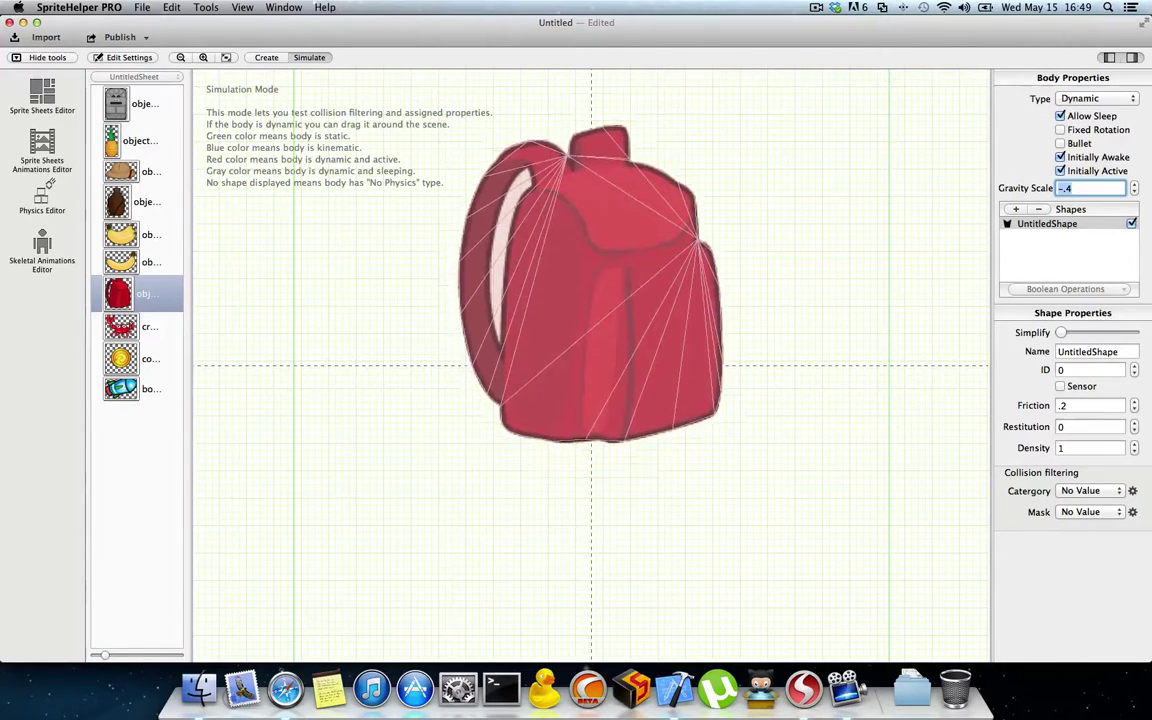
super+click(140, 234)
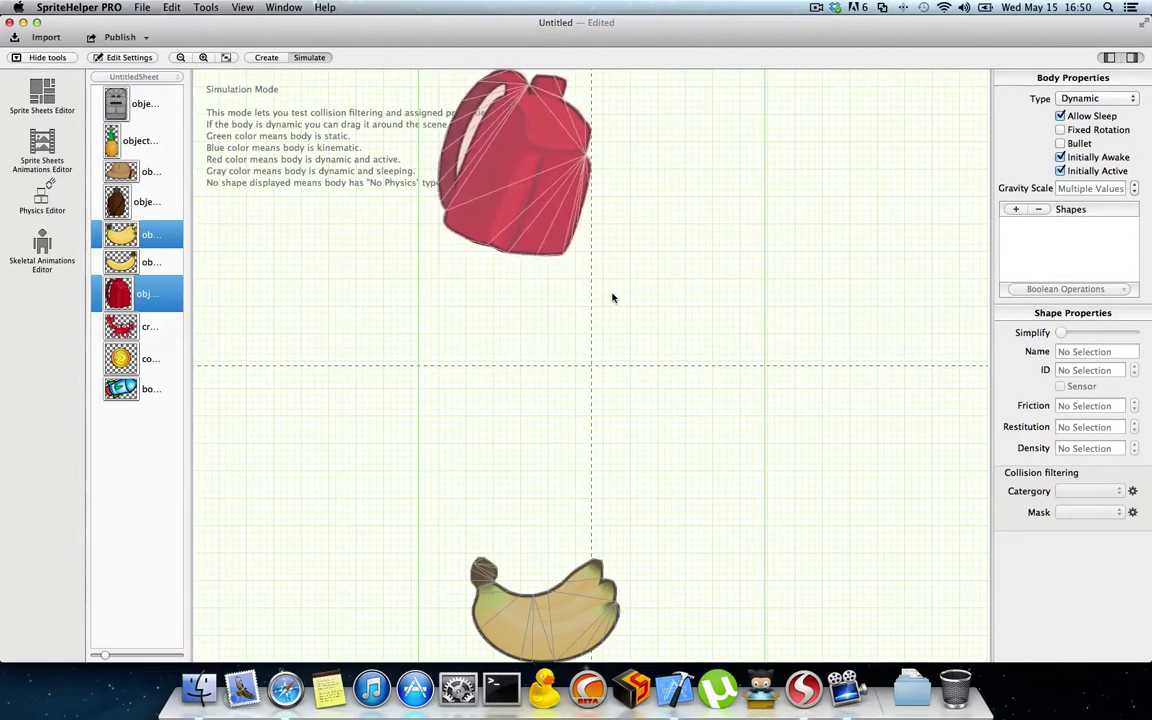
Enable Fixed Rotation for the backpack and banana bunch, and move both around the scene to test it
click(1060, 130)
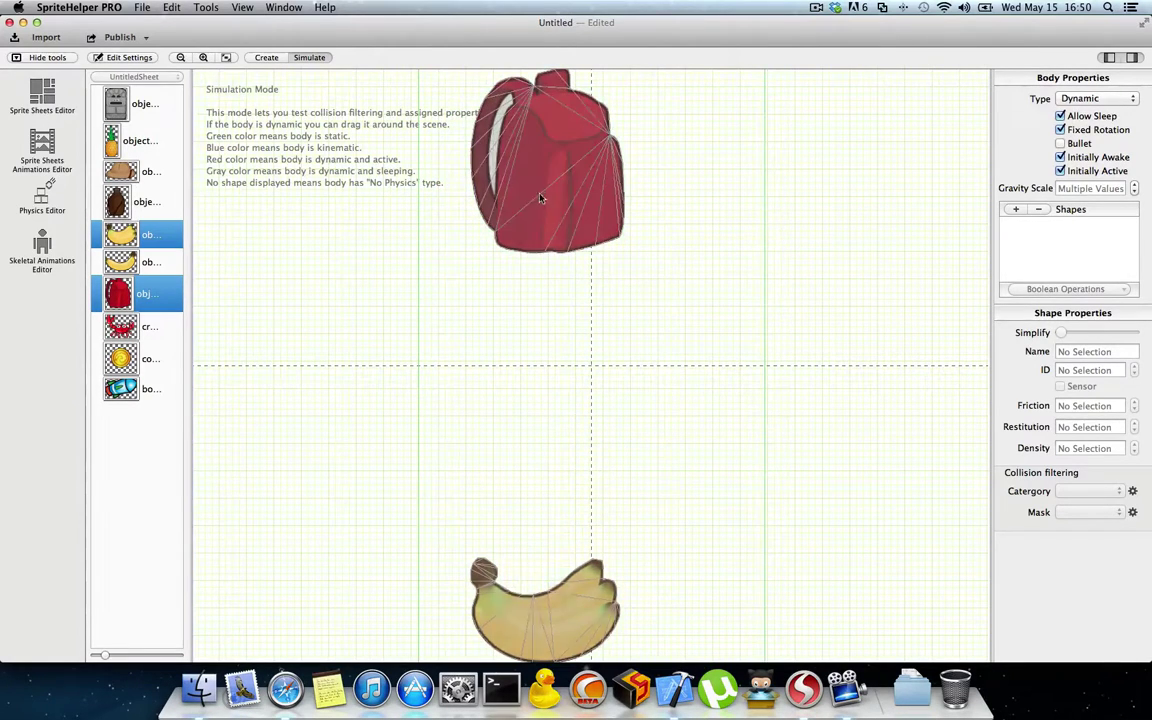
drag(542, 195, 567, 223)
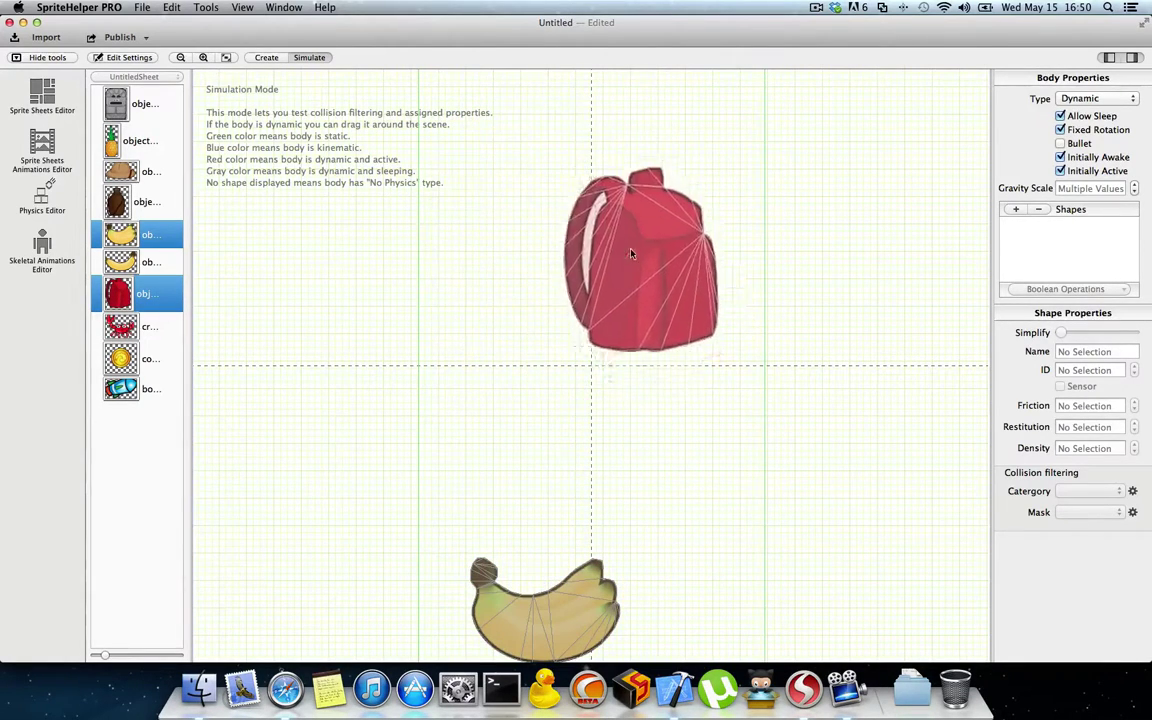
drag(549, 620, 598, 428)
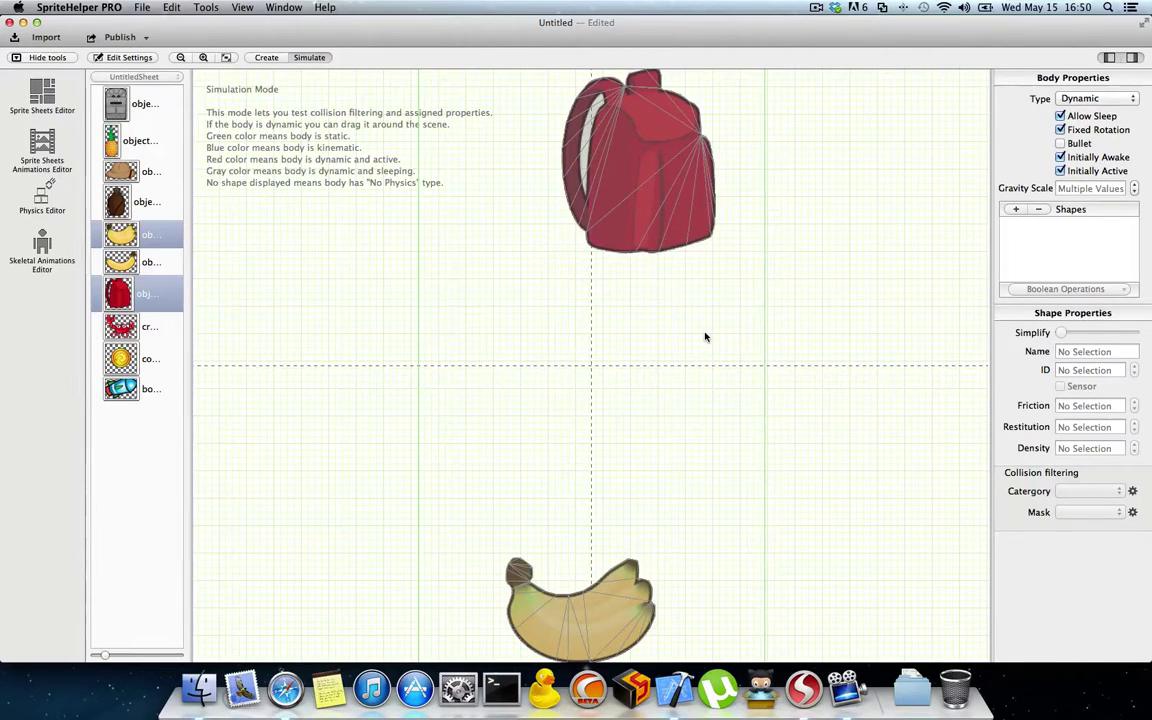
drag(630, 228, 593, 310)
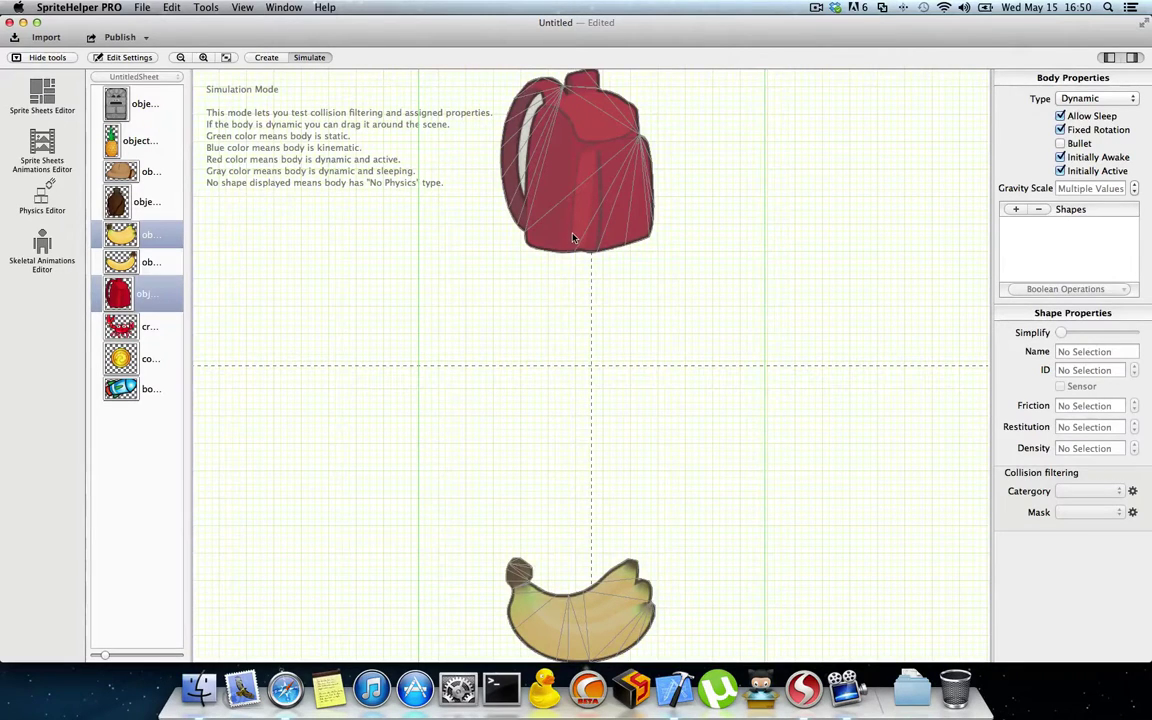
Add a new sprite sheet with blueRobot.png, greenRobot.png and pinkRobot.png from the colorRobots folder, and lay out its sprites
click(42, 97)
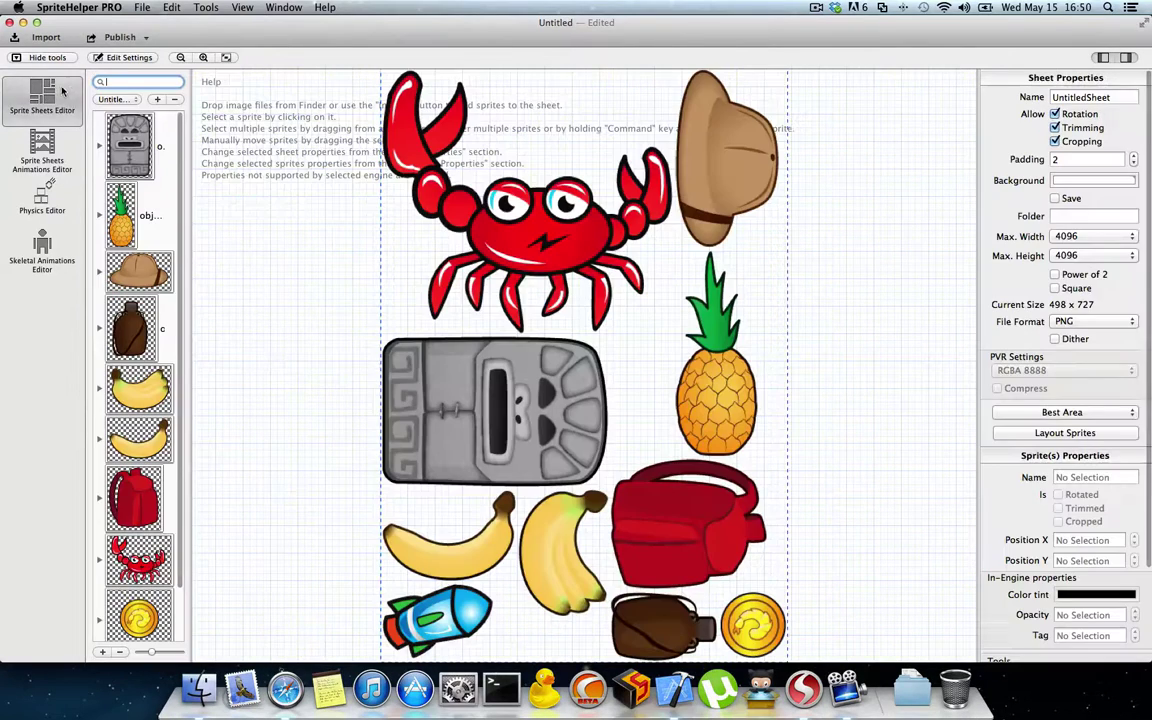
click(157, 99)
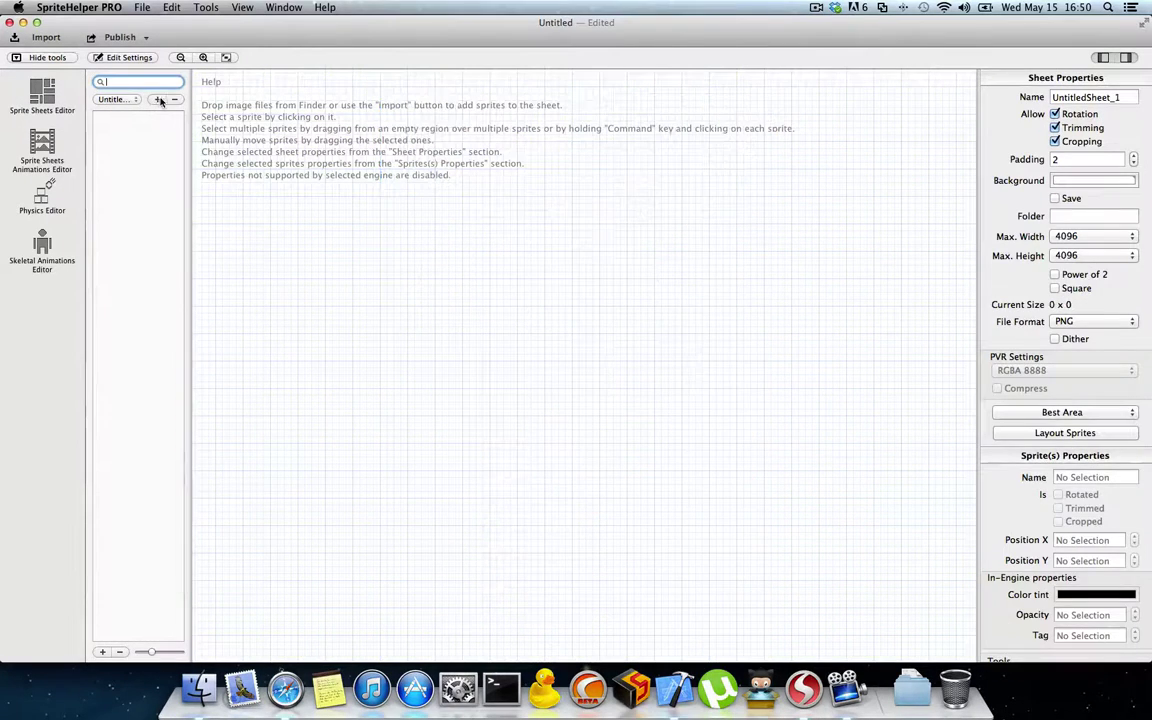
click(101, 652)
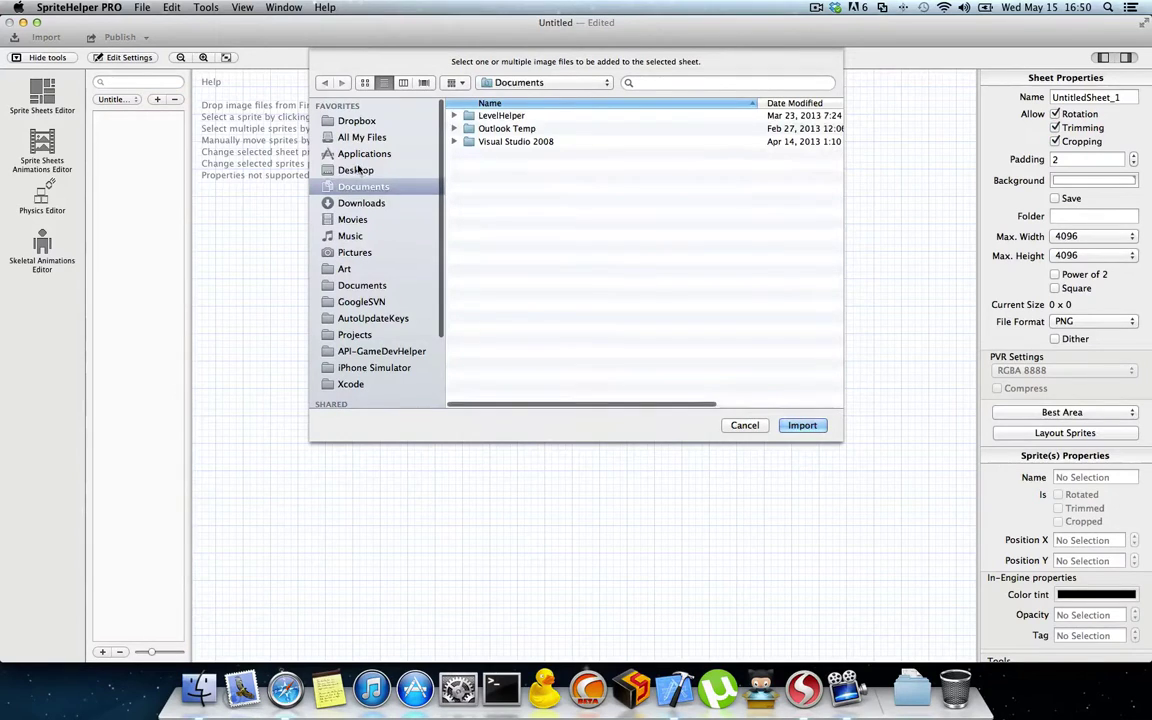
click(322, 170)
double_click(502, 116)
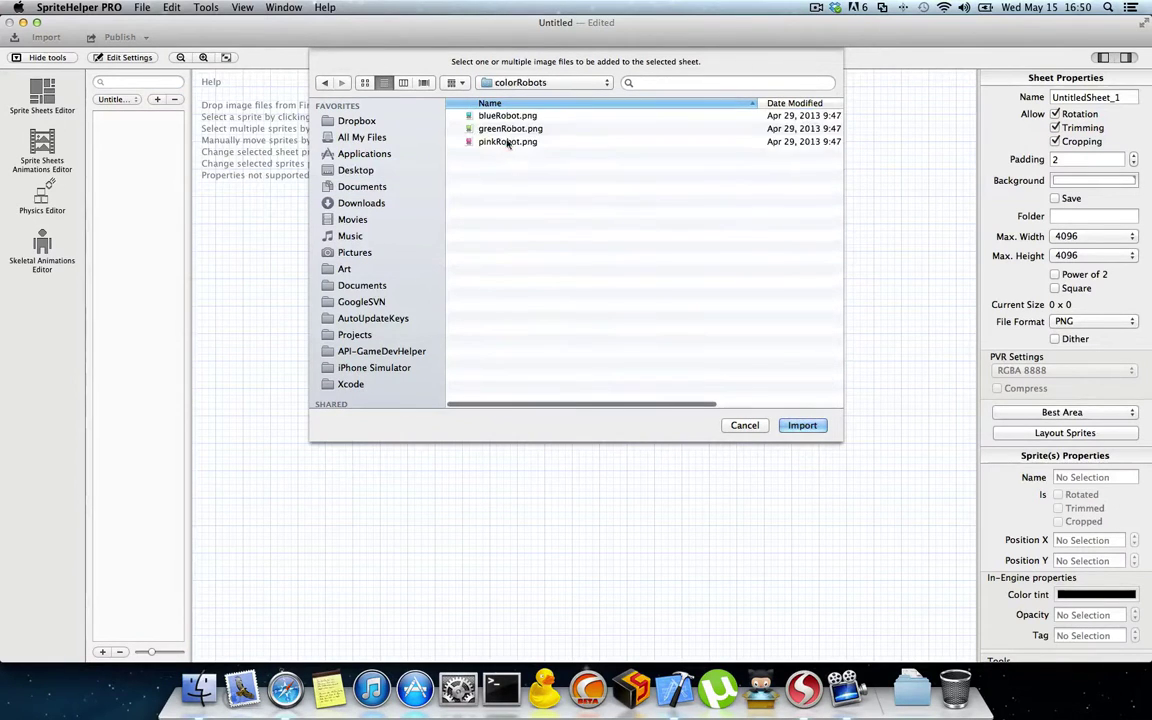
drag(505, 116, 535, 141)
click(805, 425)
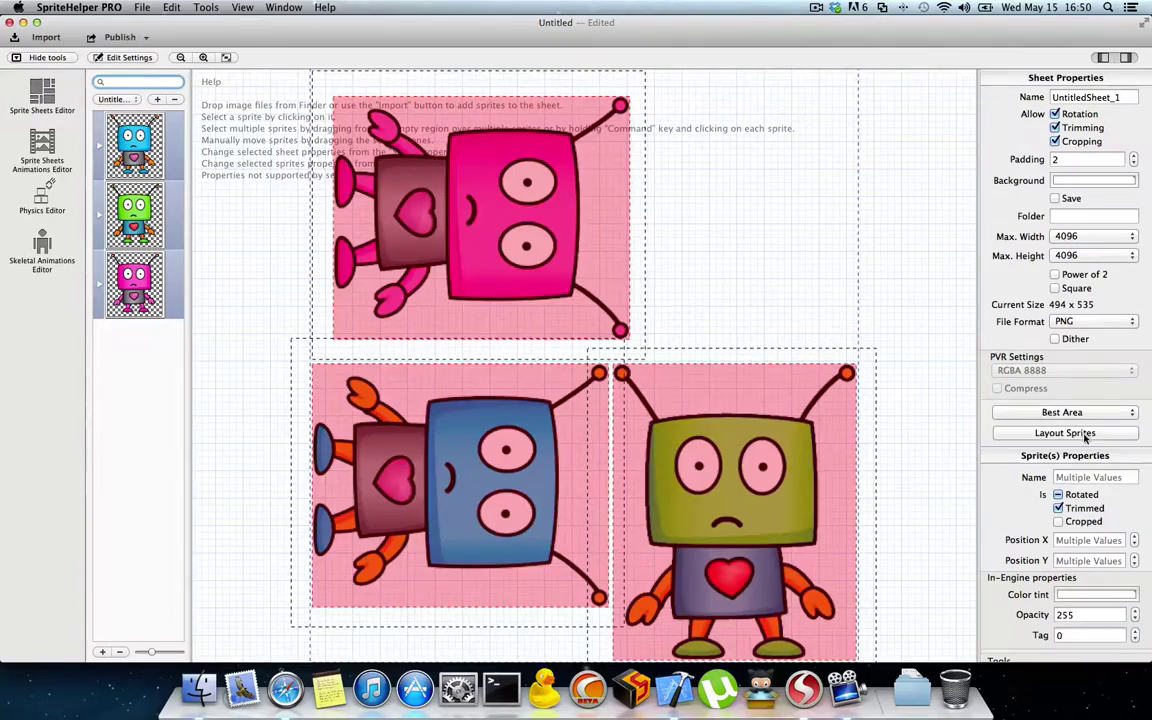
click(1084, 434)
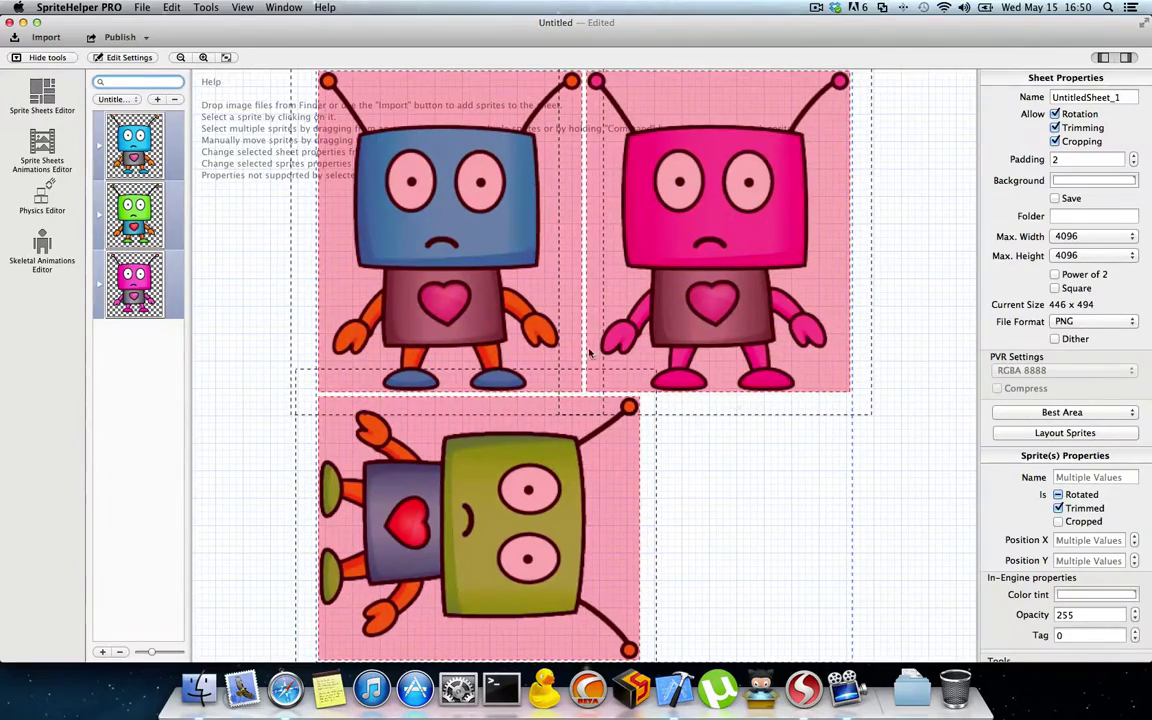
Create a rectangle collision shape for each of the green, blue and pink robots in the Physics Editor
click(45, 200)
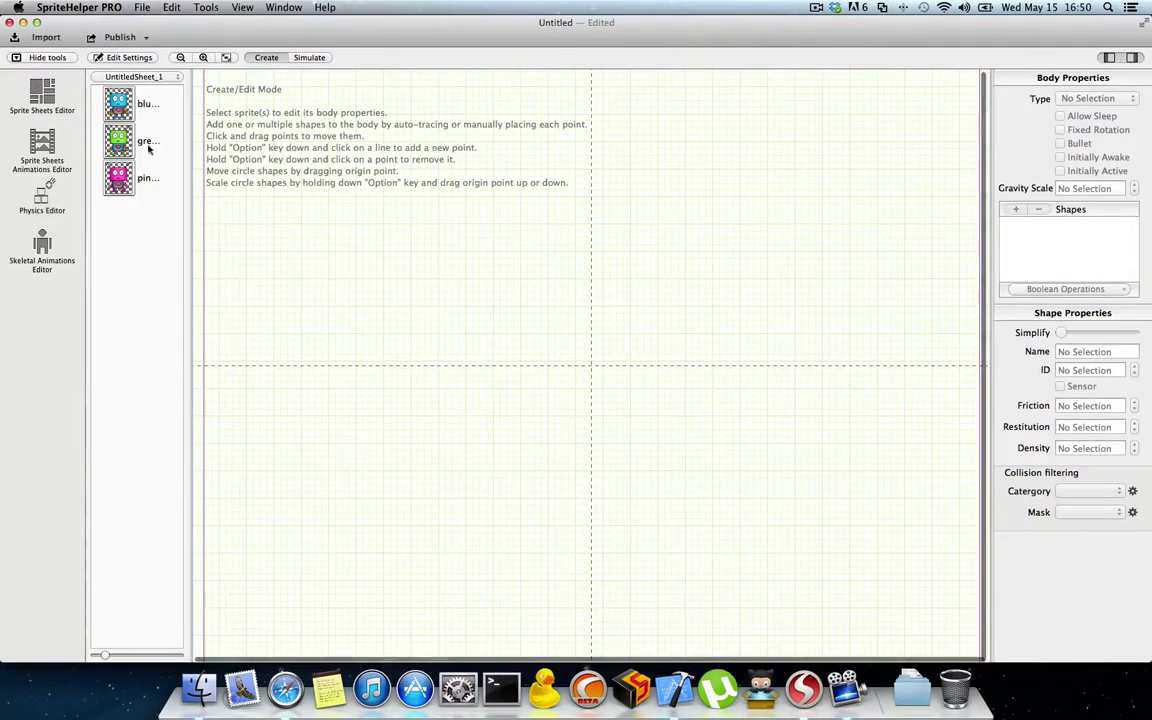
click(134, 110)
click(137, 142)
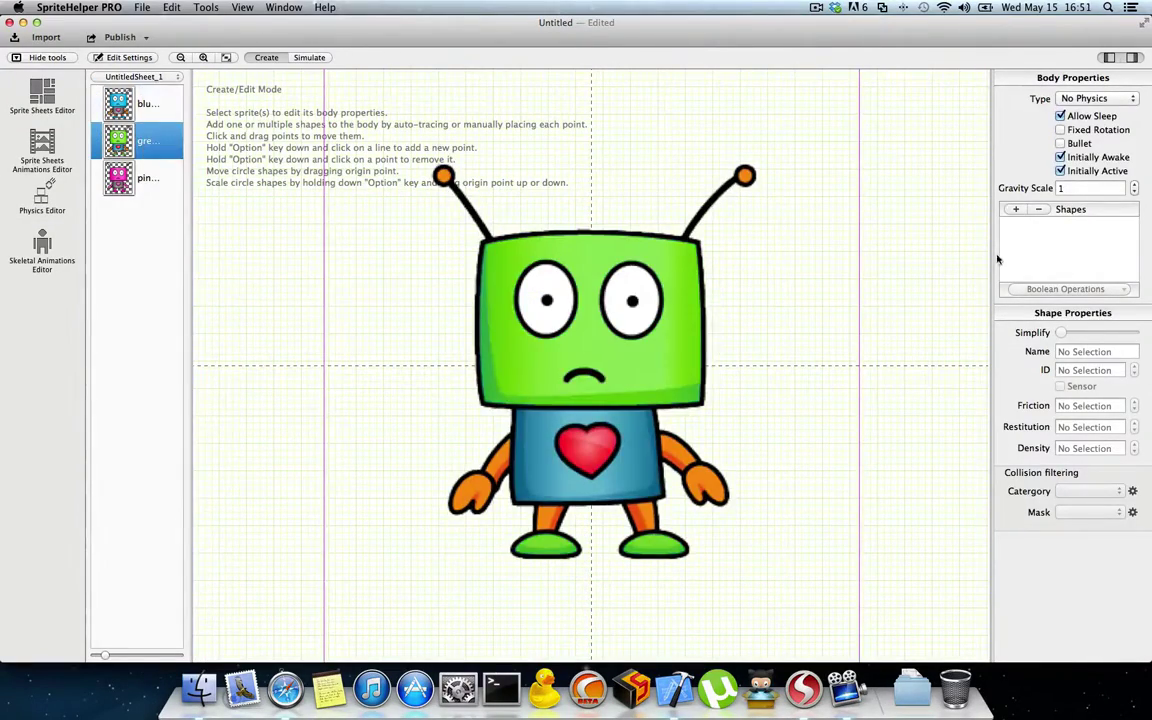
right_click(913, 189)
click(875, 252)
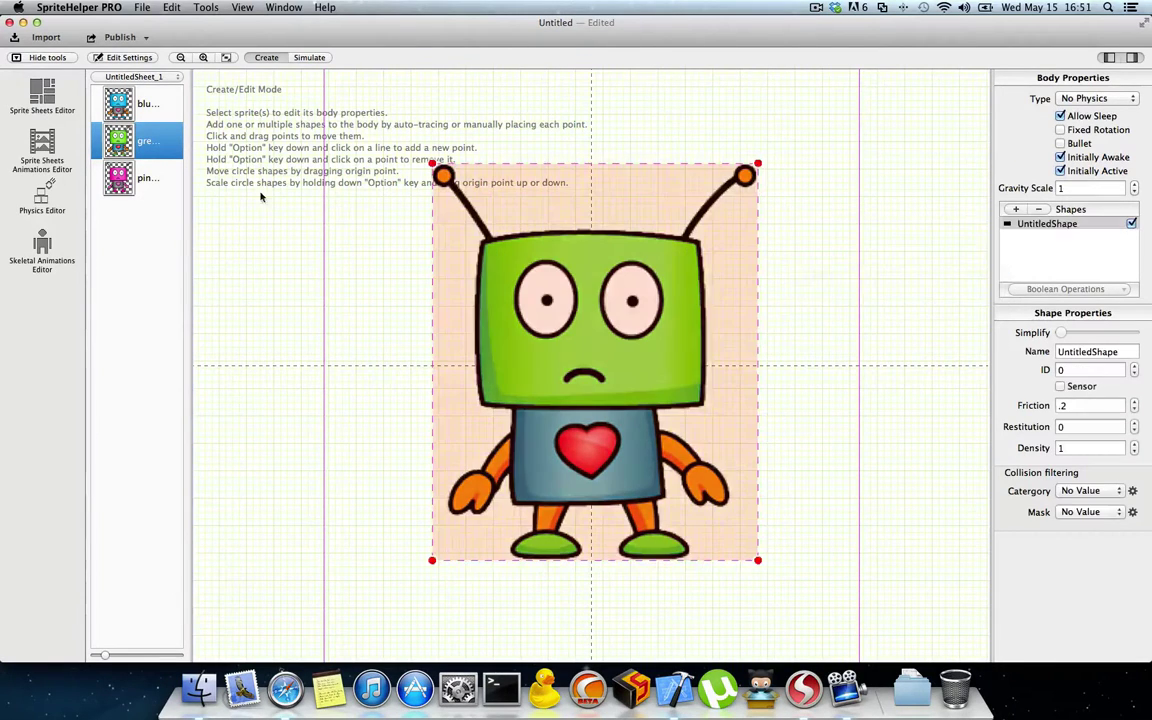
click(155, 105)
right_click(917, 208)
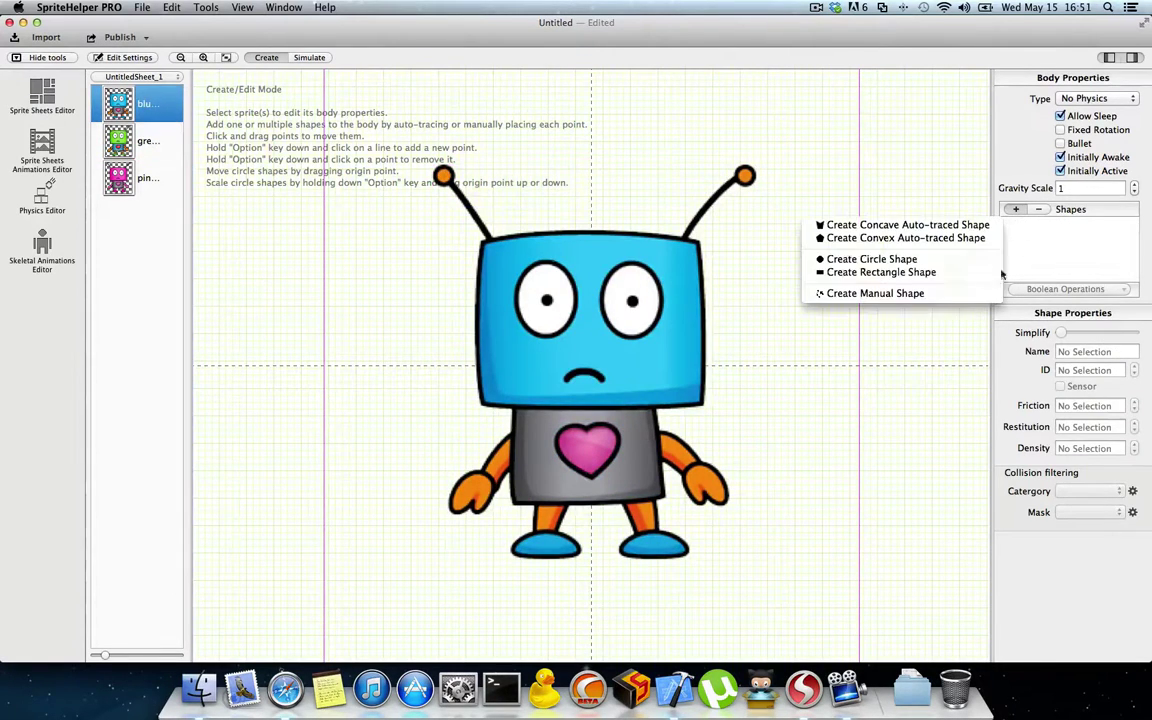
click(866, 249)
click(137, 178)
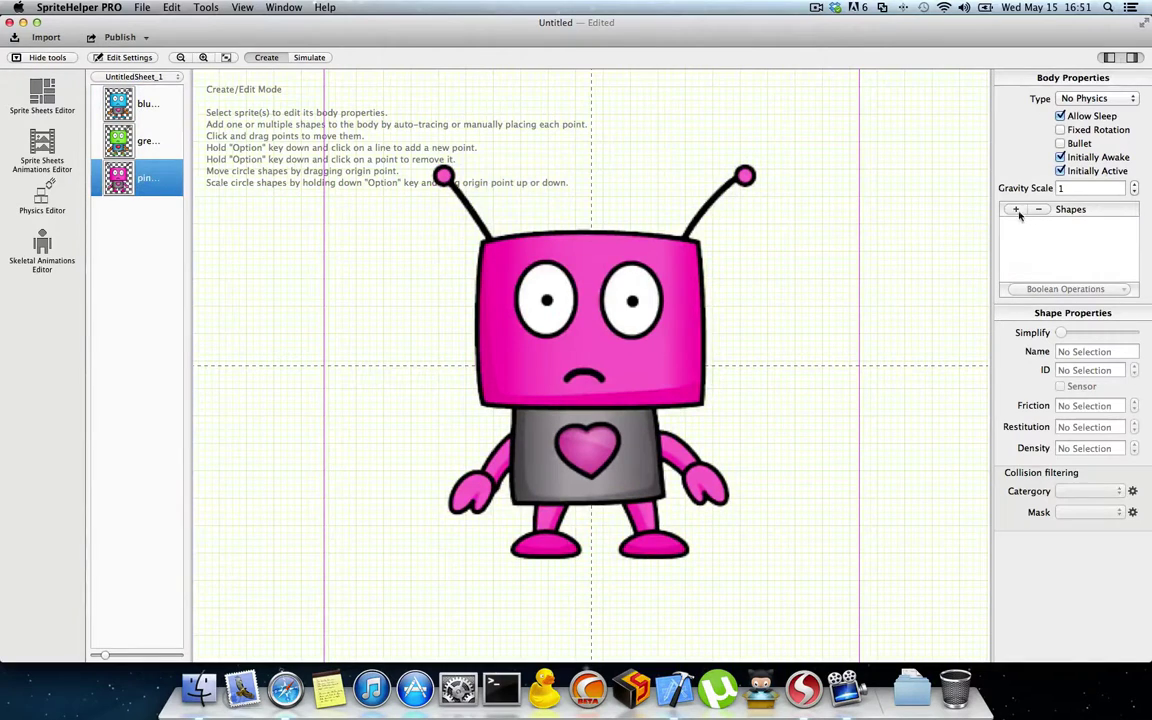
click(1016, 210)
click(862, 248)
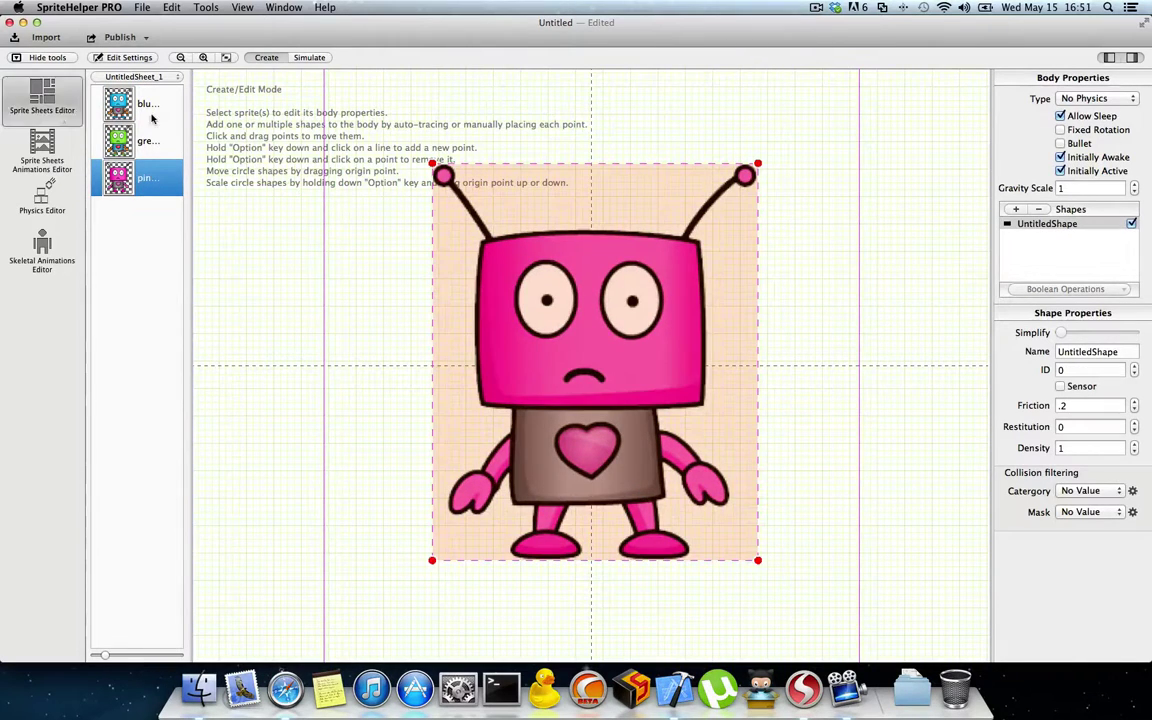
Set the body type of all three robots to Dynamic
shift+click(150, 108)
click(1110, 99)
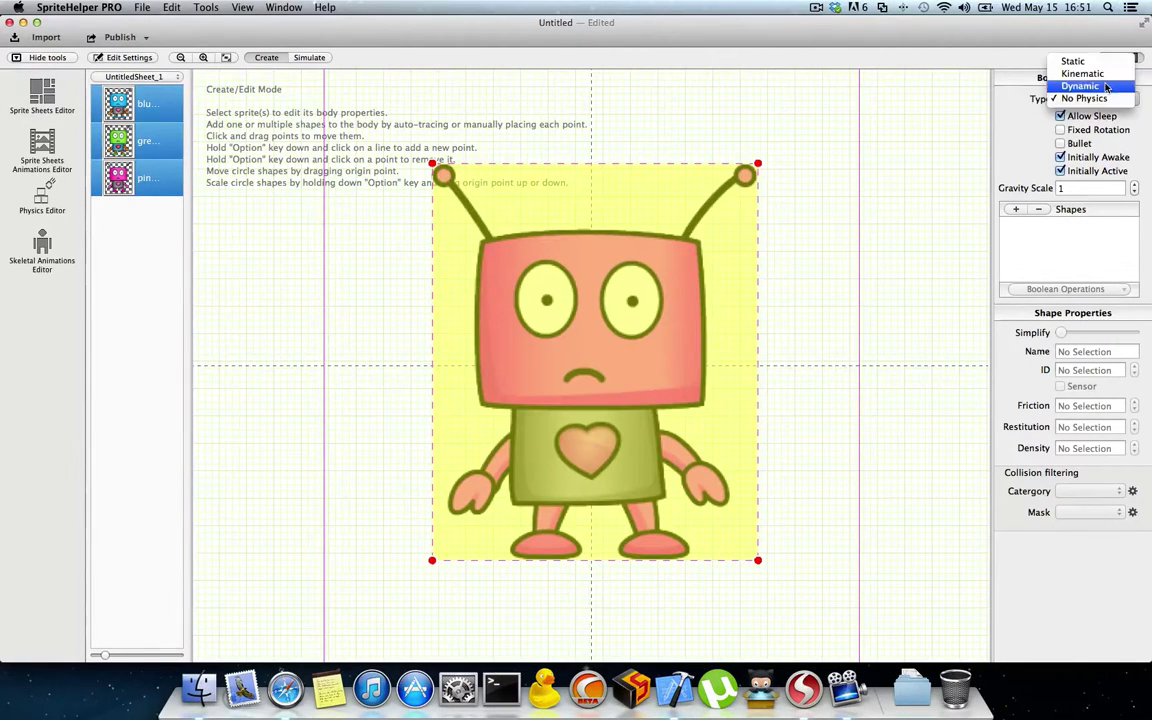
click(1085, 87)
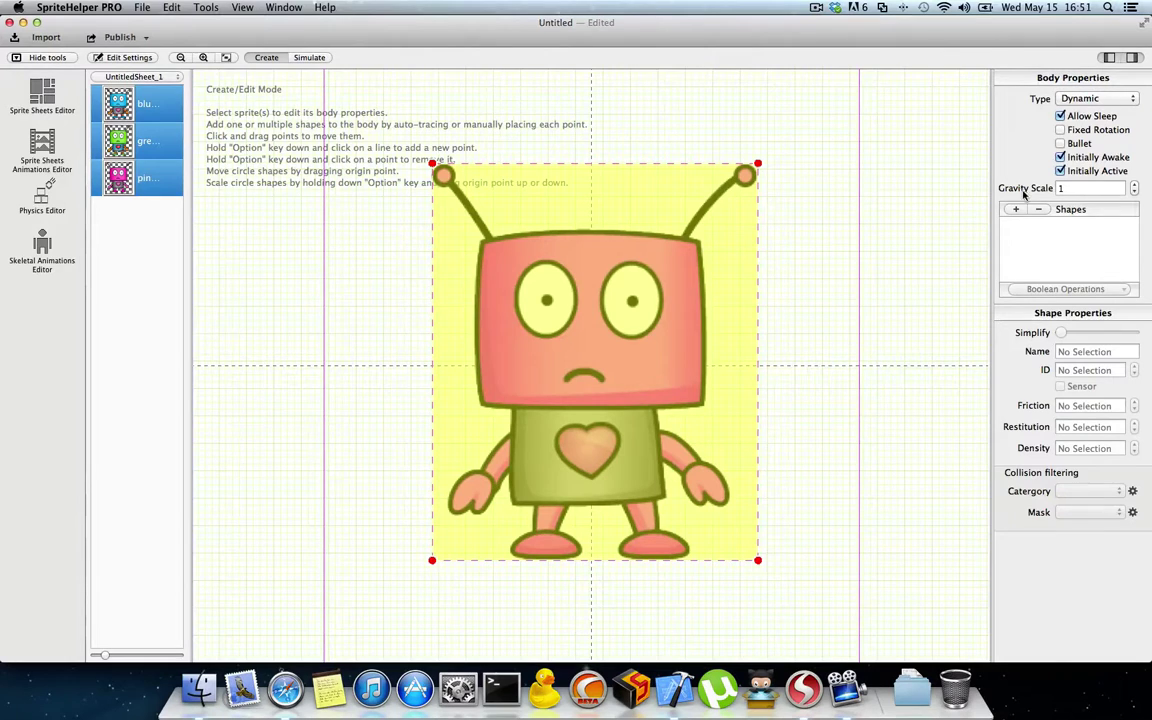
Open the collision categories from the pink robot's shape and rename Category_02 as BLUE
click(143, 186)
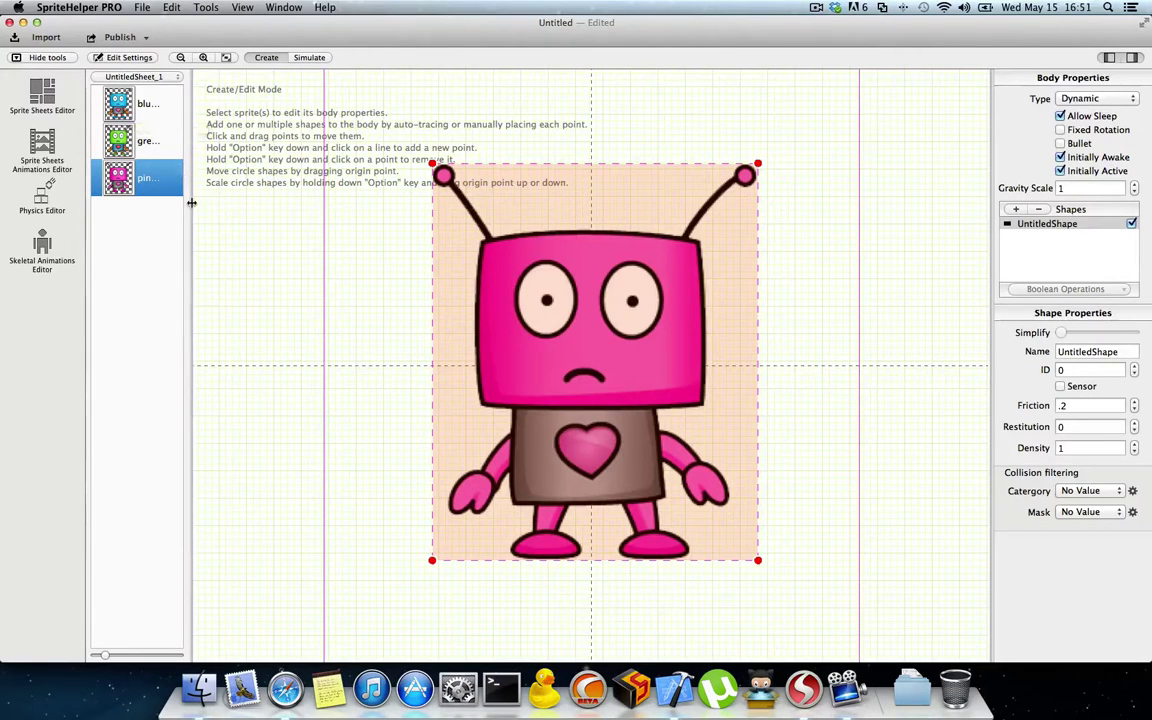
click(1133, 491)
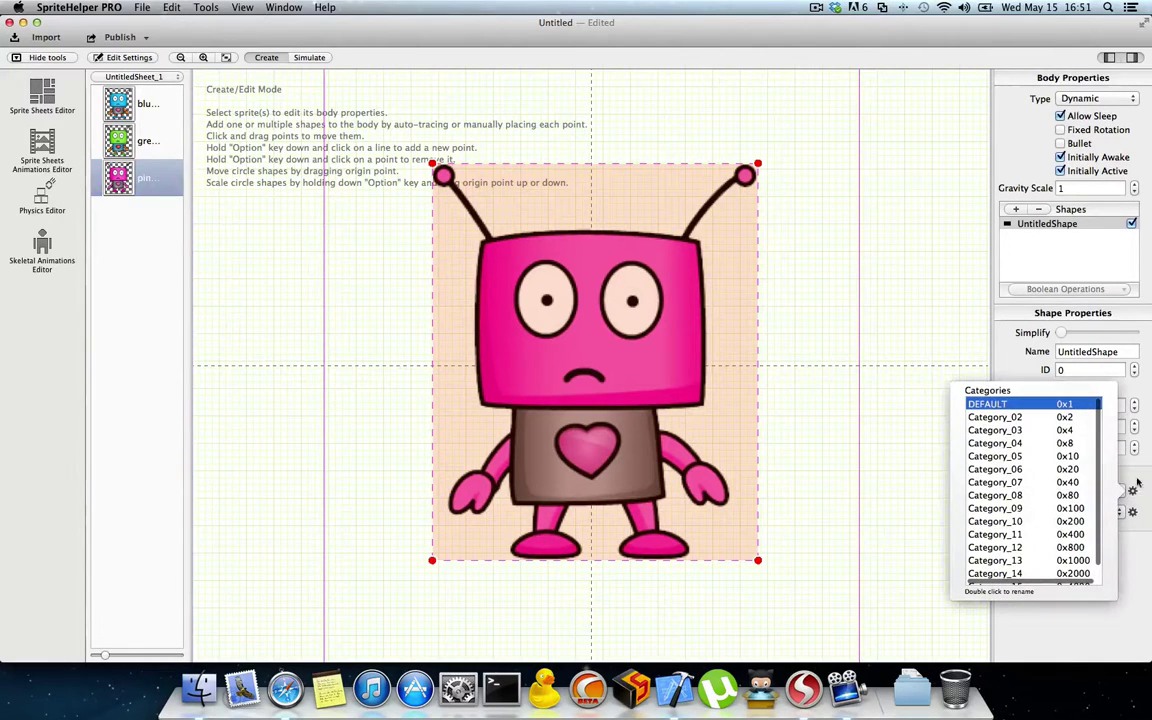
click(1010, 417)
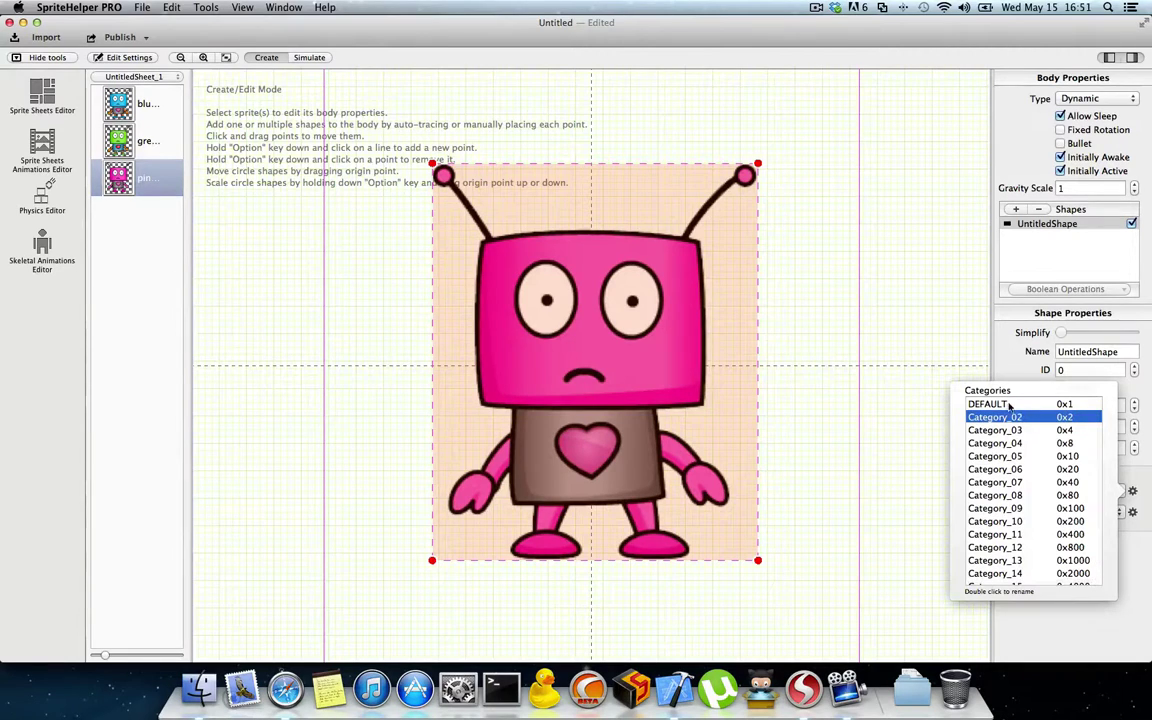
scroll(997, 560, down, 2)
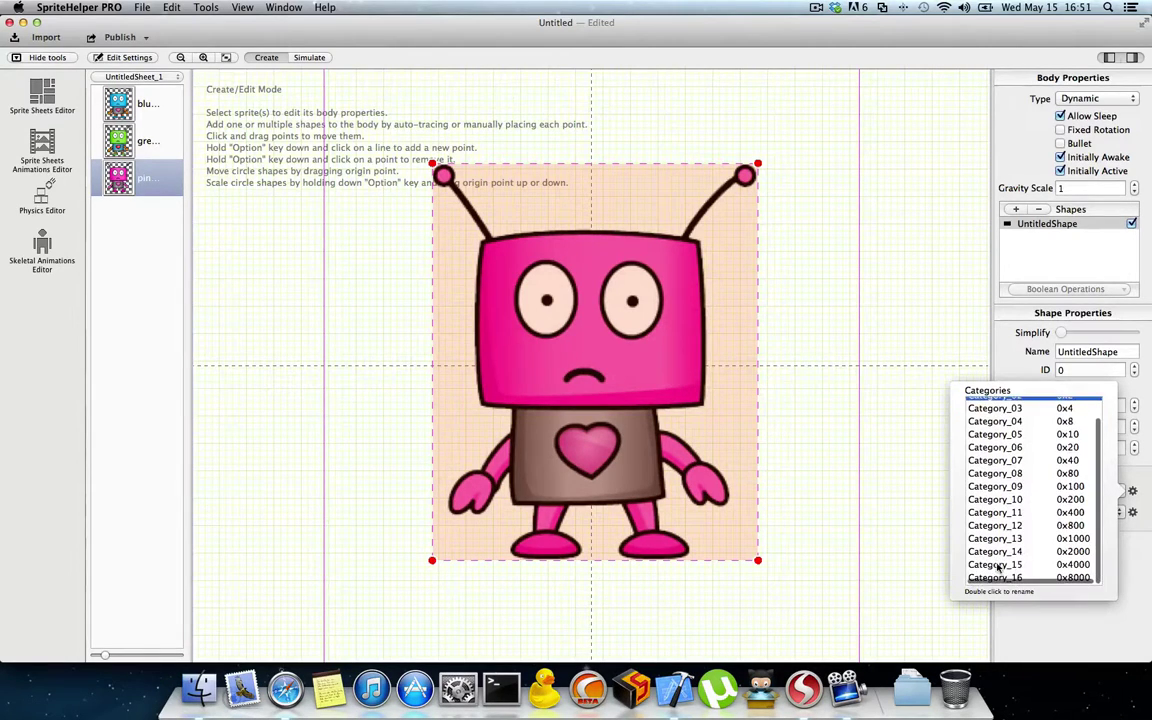
scroll(1000, 500, up, 2)
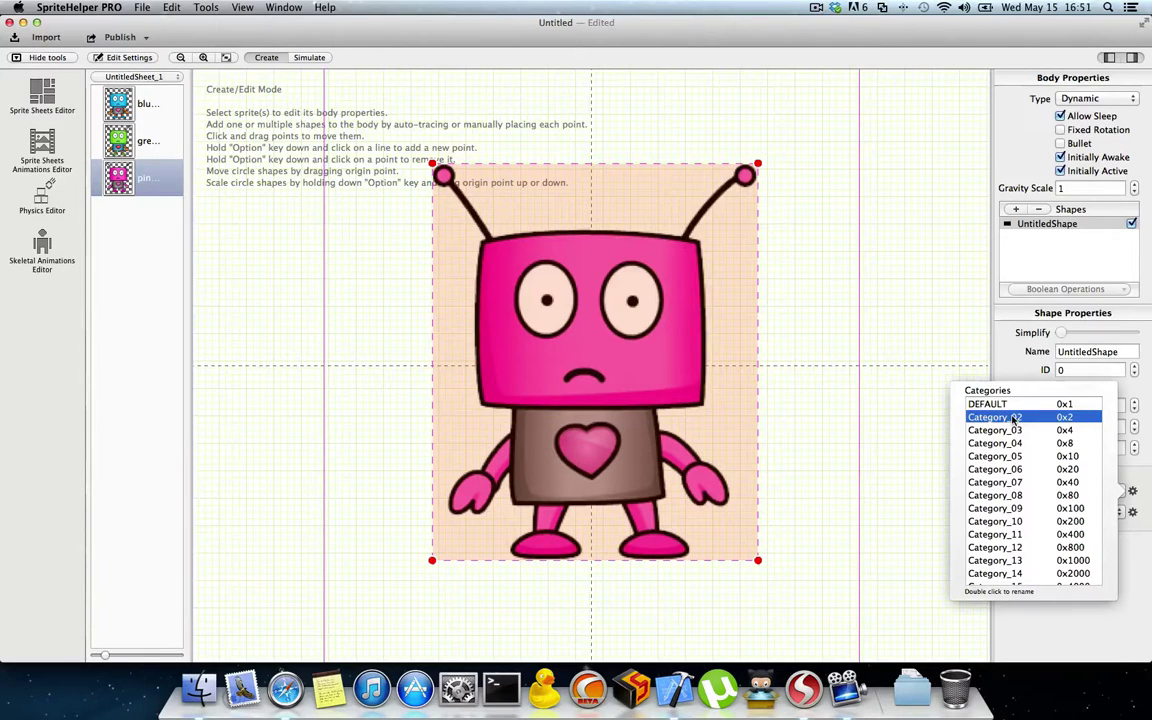
double_click(1015, 418)
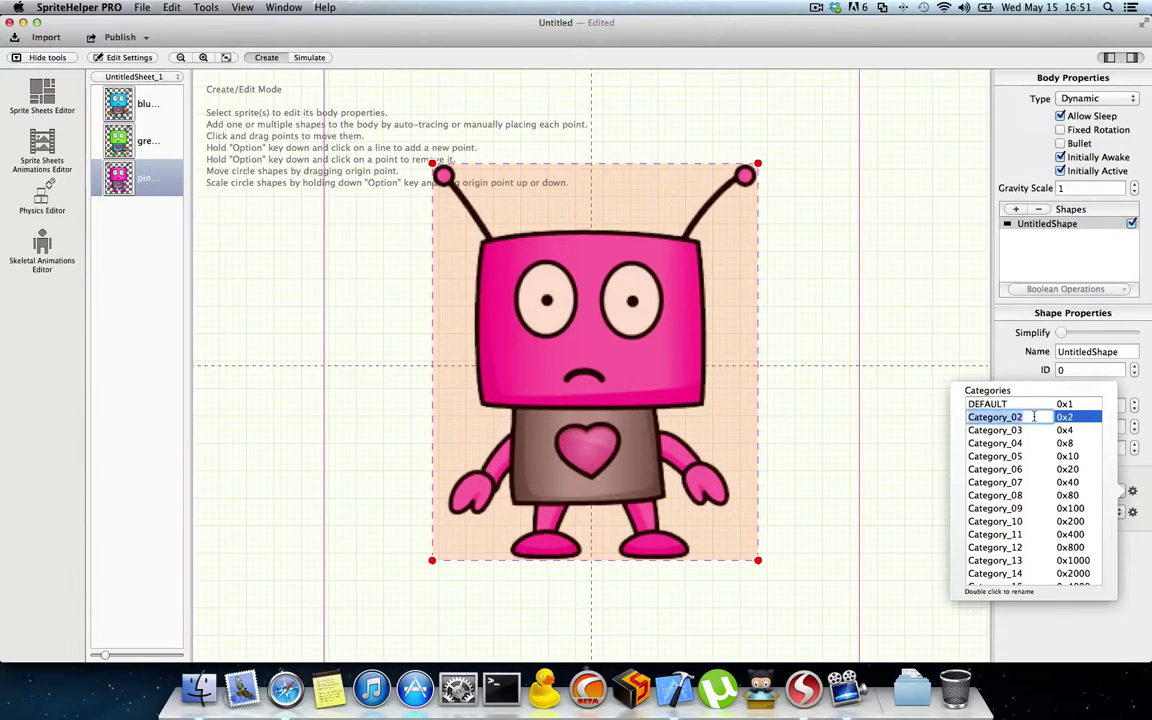
text(BLUE)
key(Return)
Rename collision Category_03 as GREEN and Category_04 as PINK, and close the category list
double_click(1016, 431)
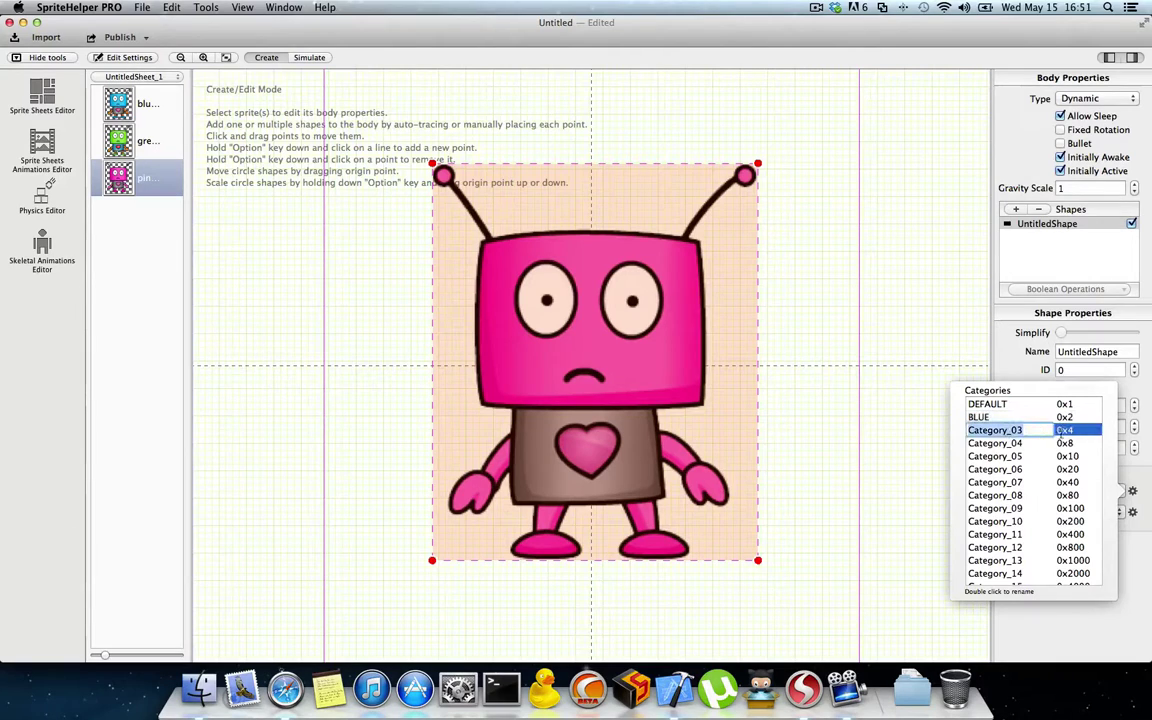
text(GREEN)
double_click(995, 443)
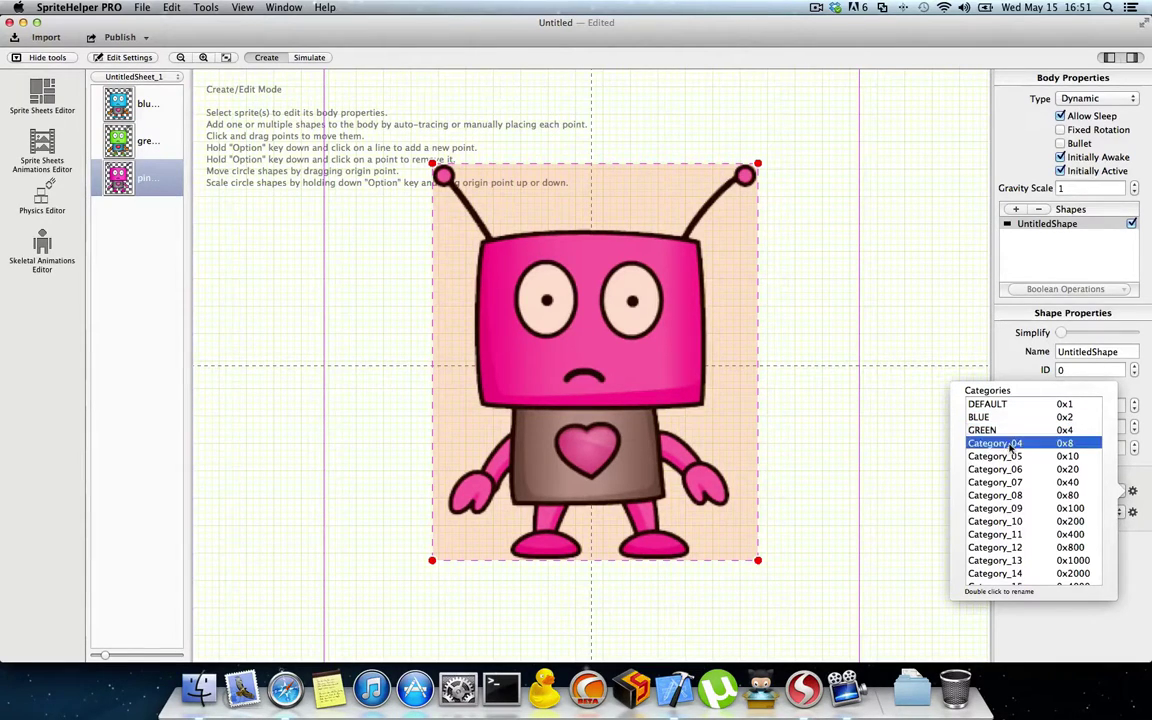
text(PINK)
key(Return)
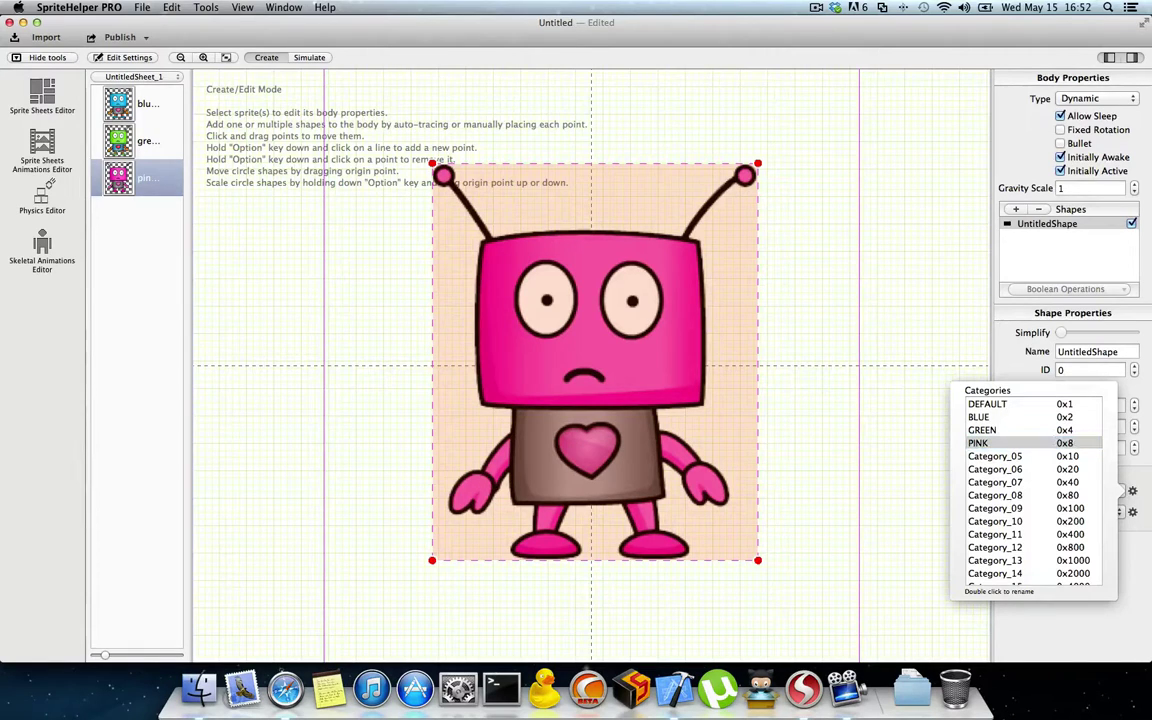
click(1122, 538)
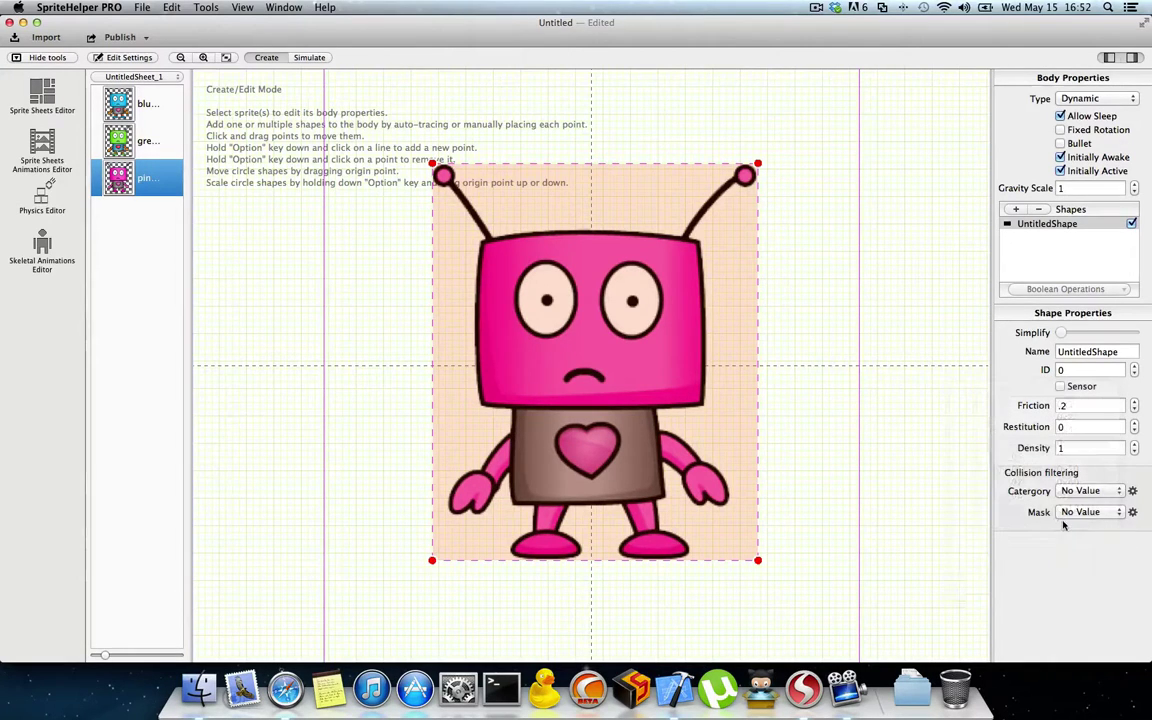
Open the collision masks from the pink robot's shape and add a mask named Blue that ignores the GREEN category
click(1120, 512)
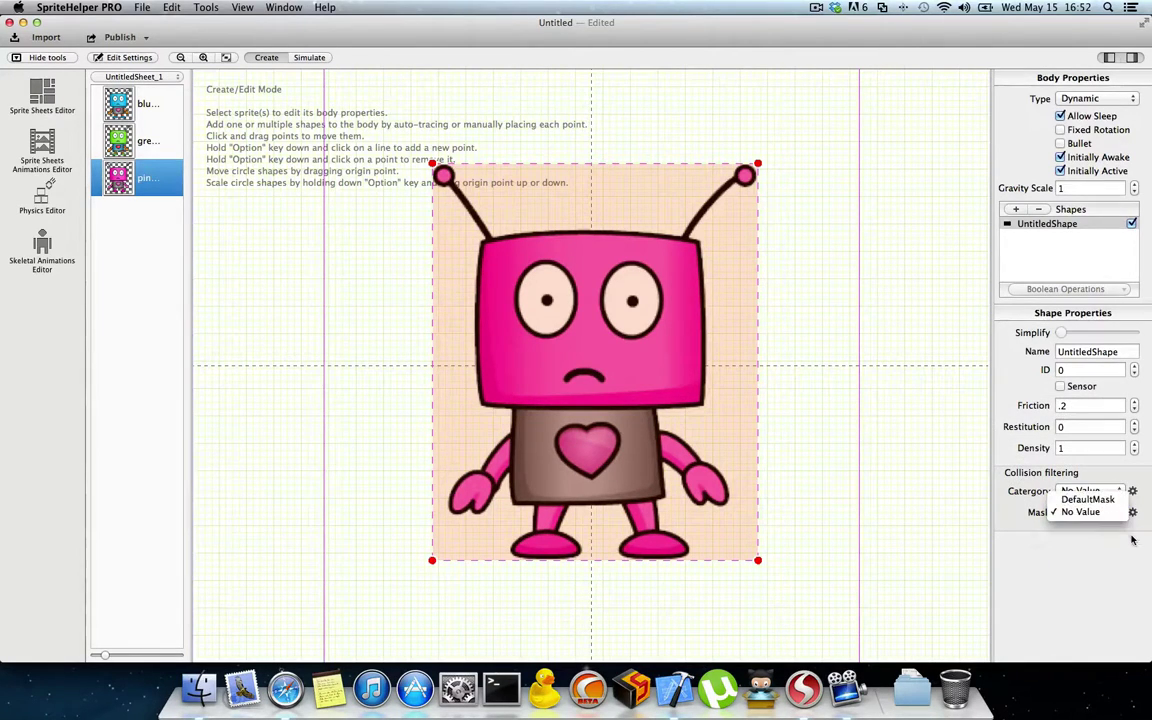
click(1132, 540)
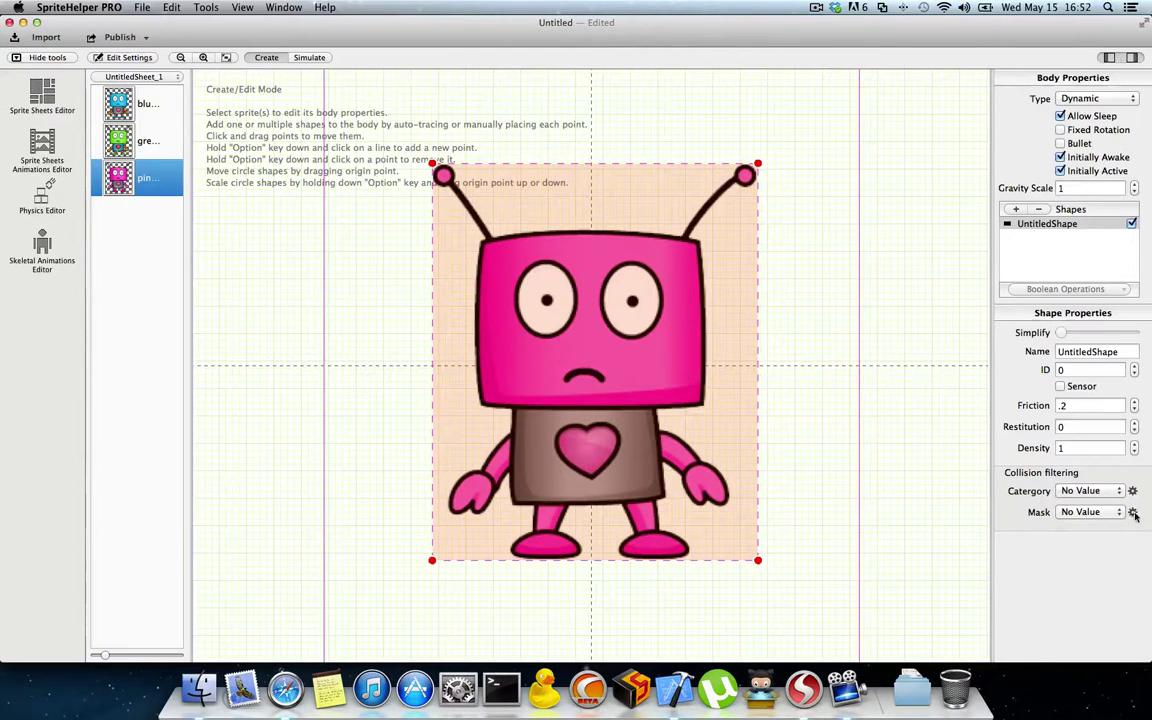
click(1132, 512)
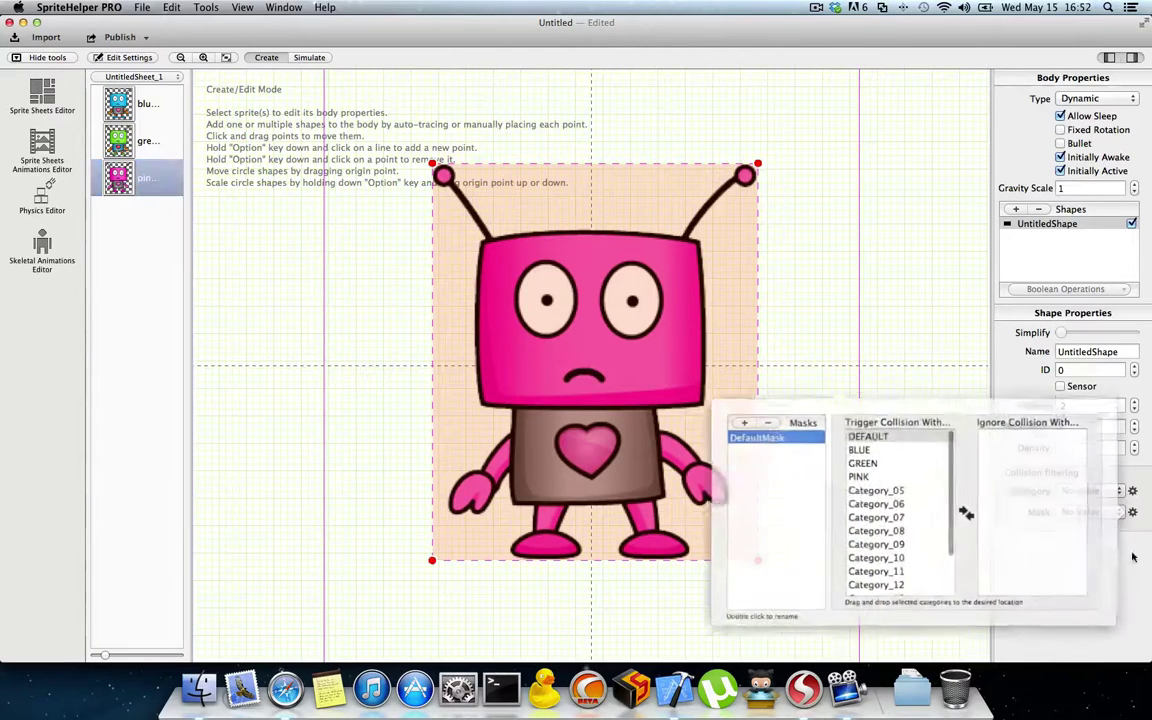
click(757, 426)
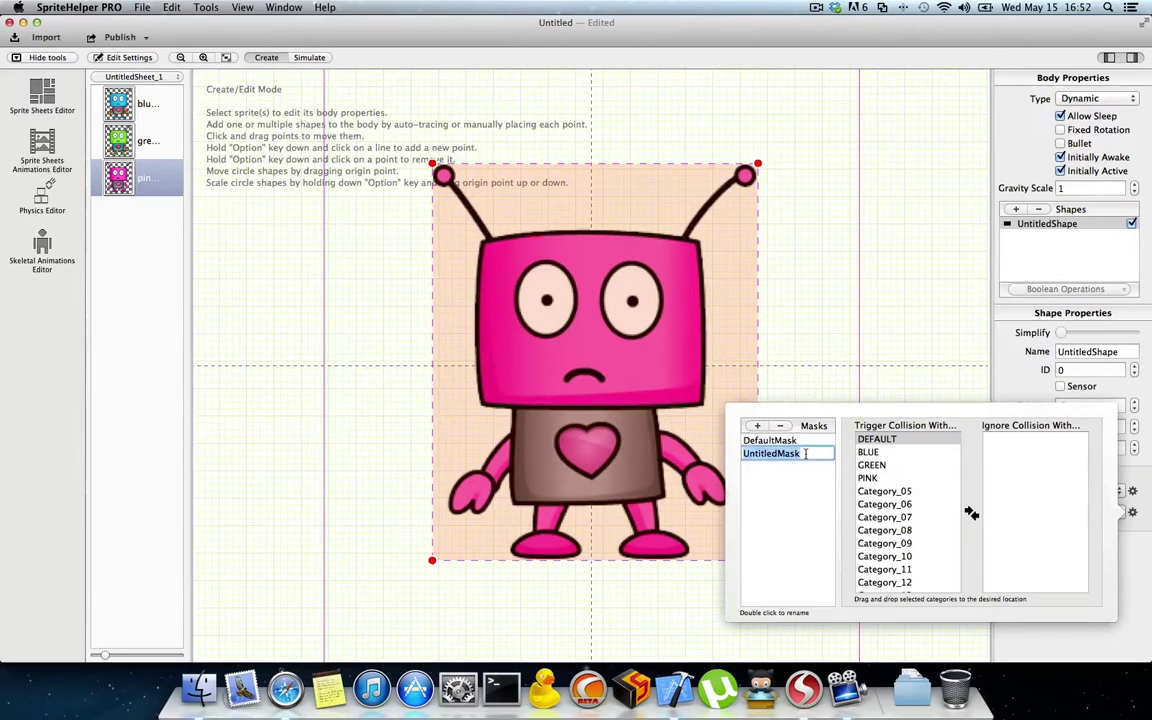
text(NB)
text(Blue)
key(Return)
click(760, 453)
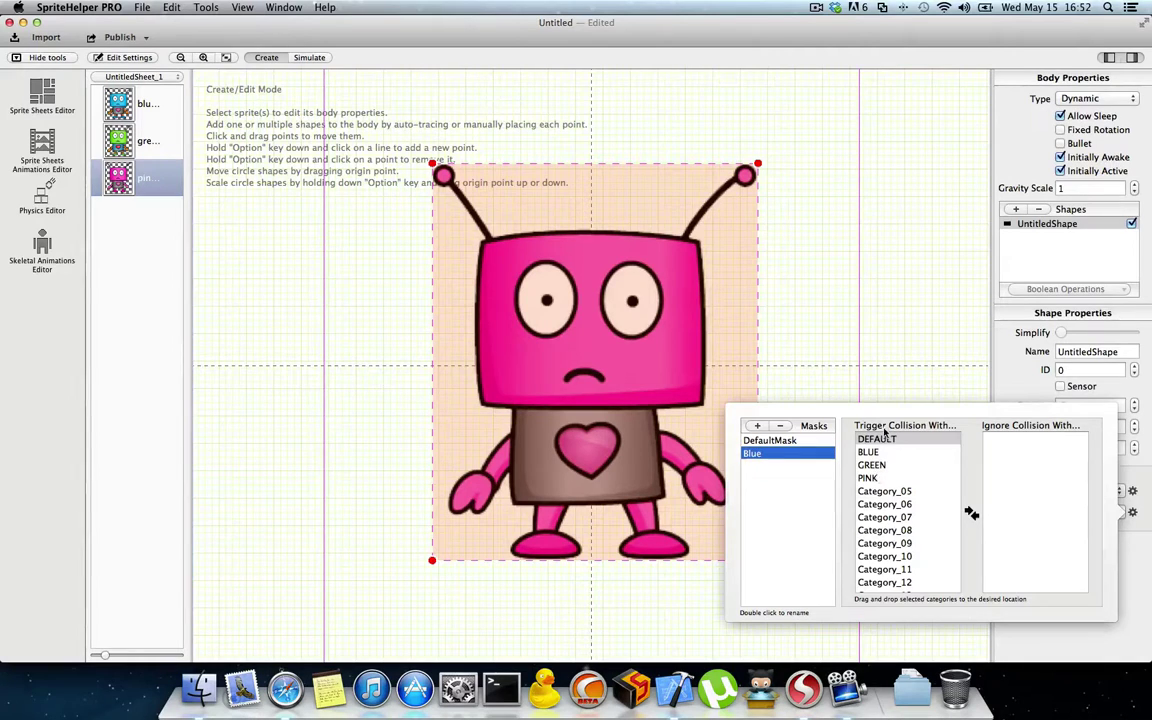
drag(870, 470, 1034, 460)
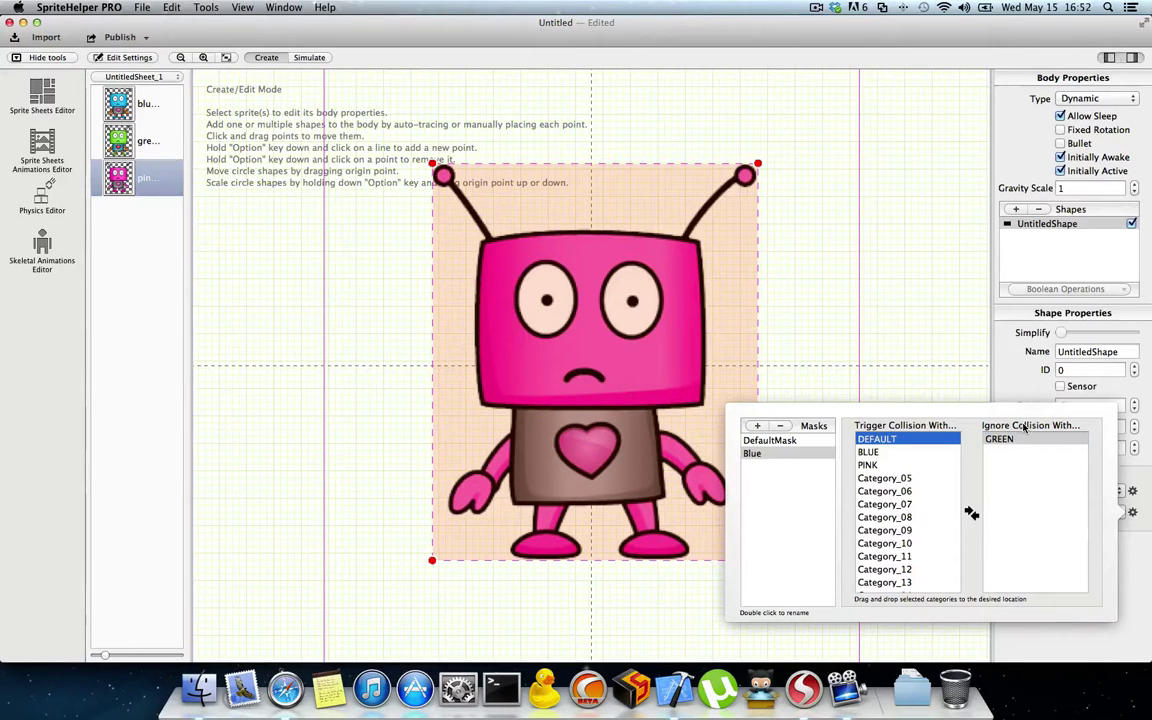
Add a second collision mask named Green and make it ignore collisions with the BLUE category
click(757, 425)
text(G)
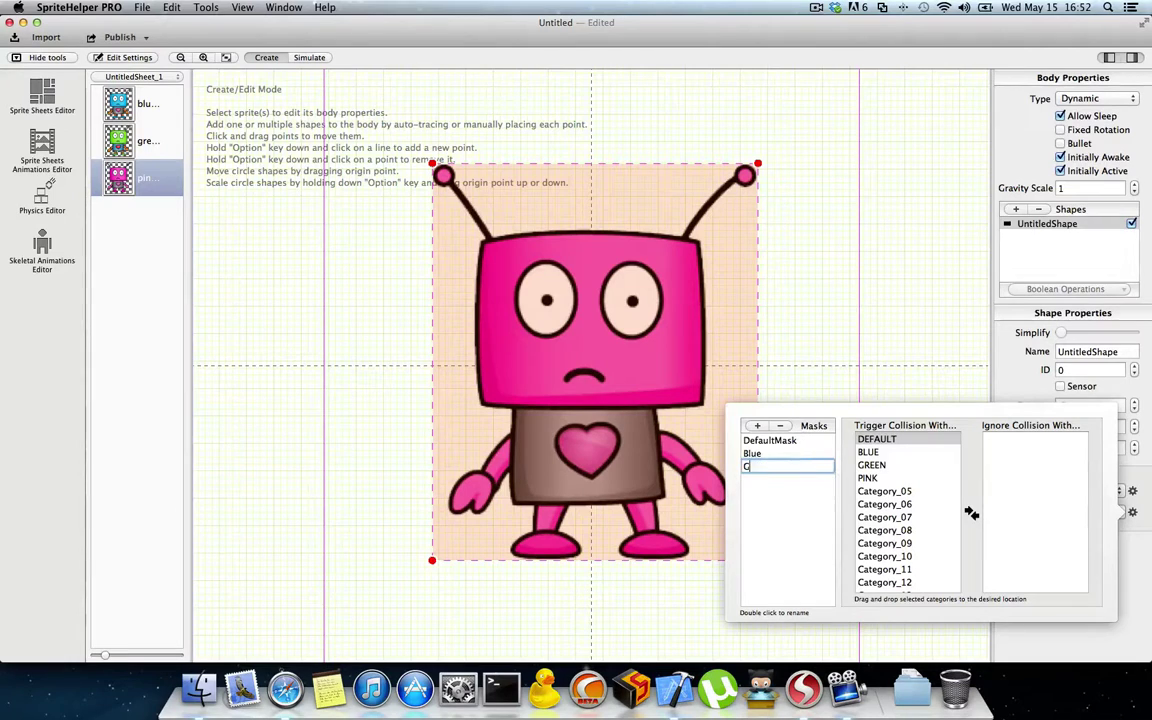
text(reen)
key(Return)
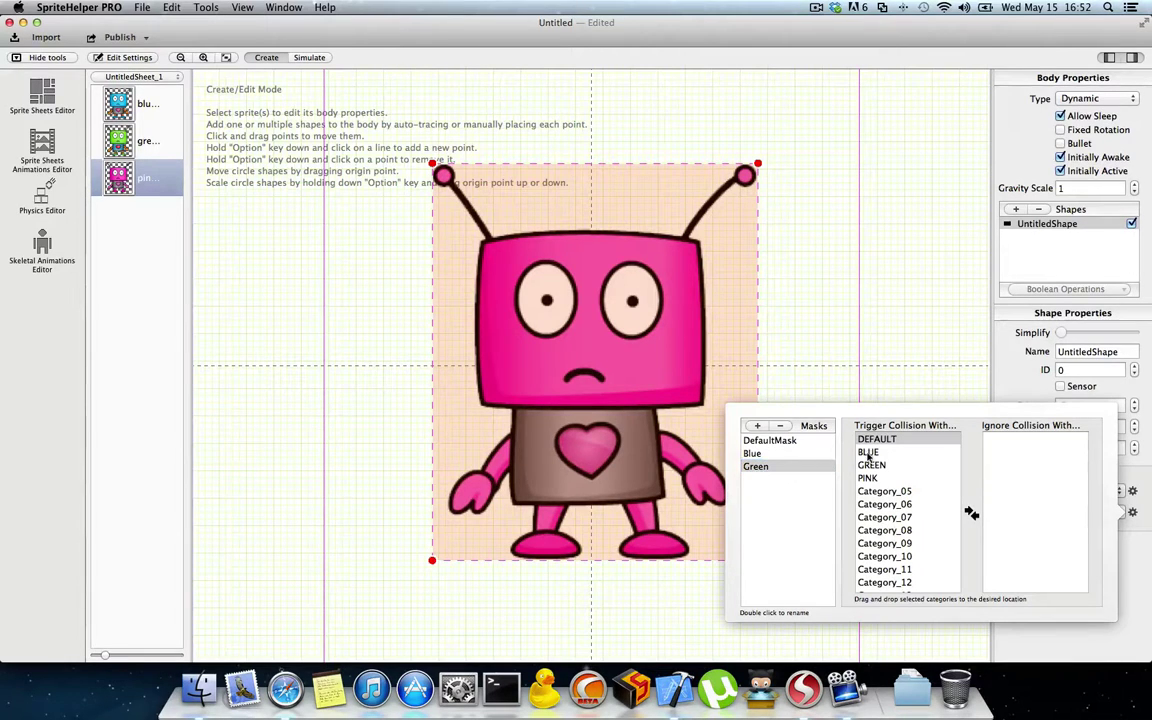
drag(868, 454, 1020, 442)
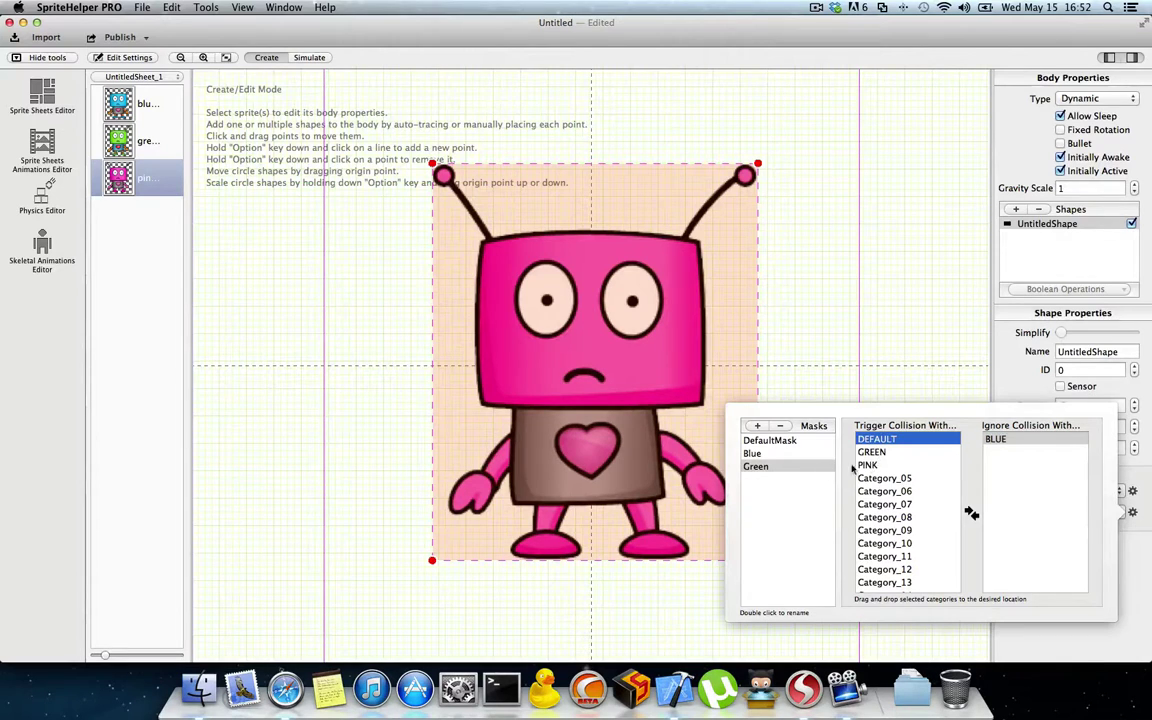
Add a third collision mask named Pink without ignored categories and close the mask list
click(757, 427)
double_click(771, 479)
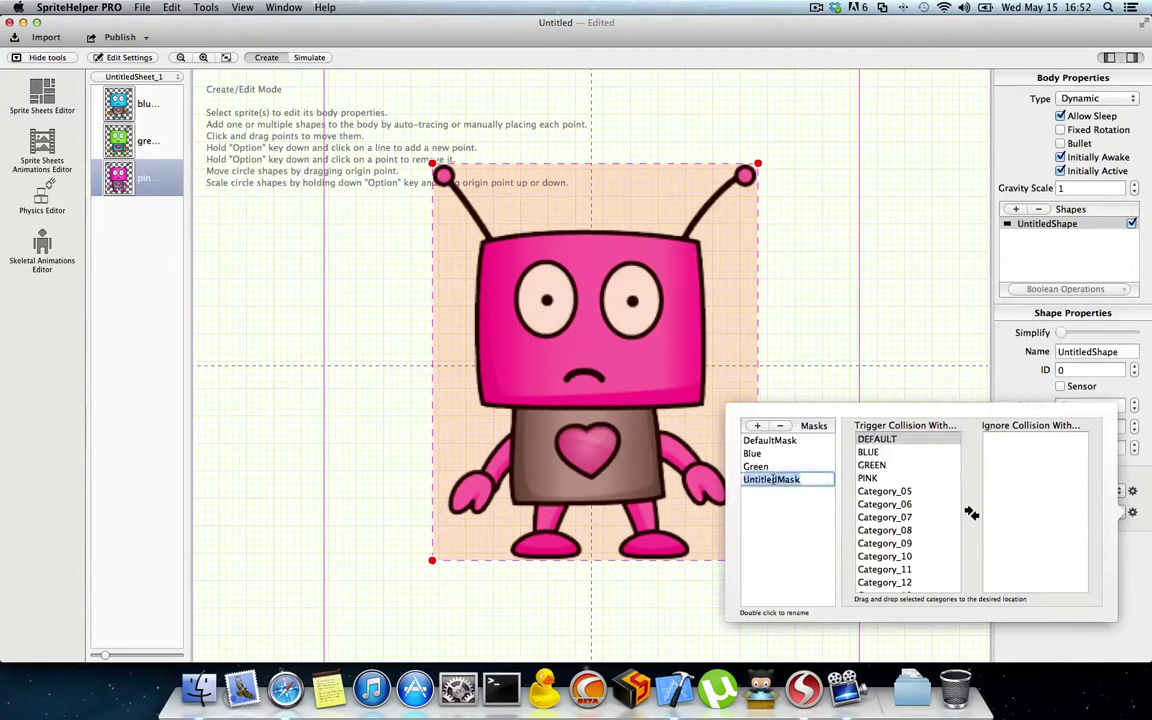
text(Pink)
key(Return)
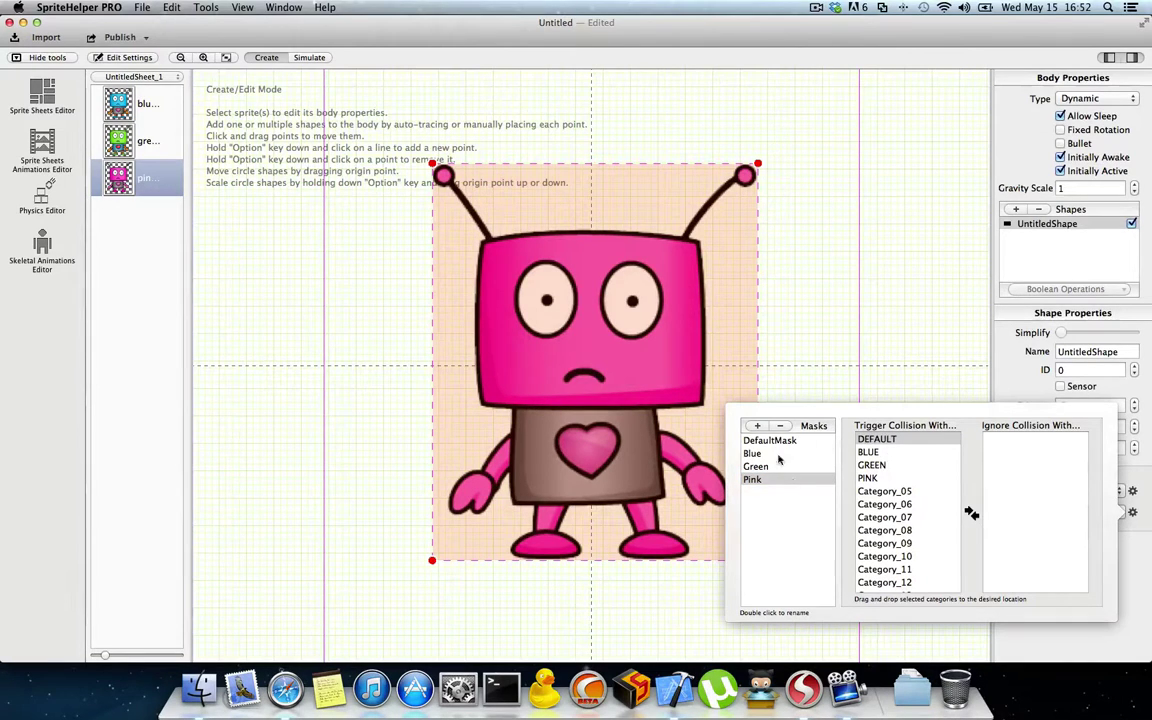
key(Escape)
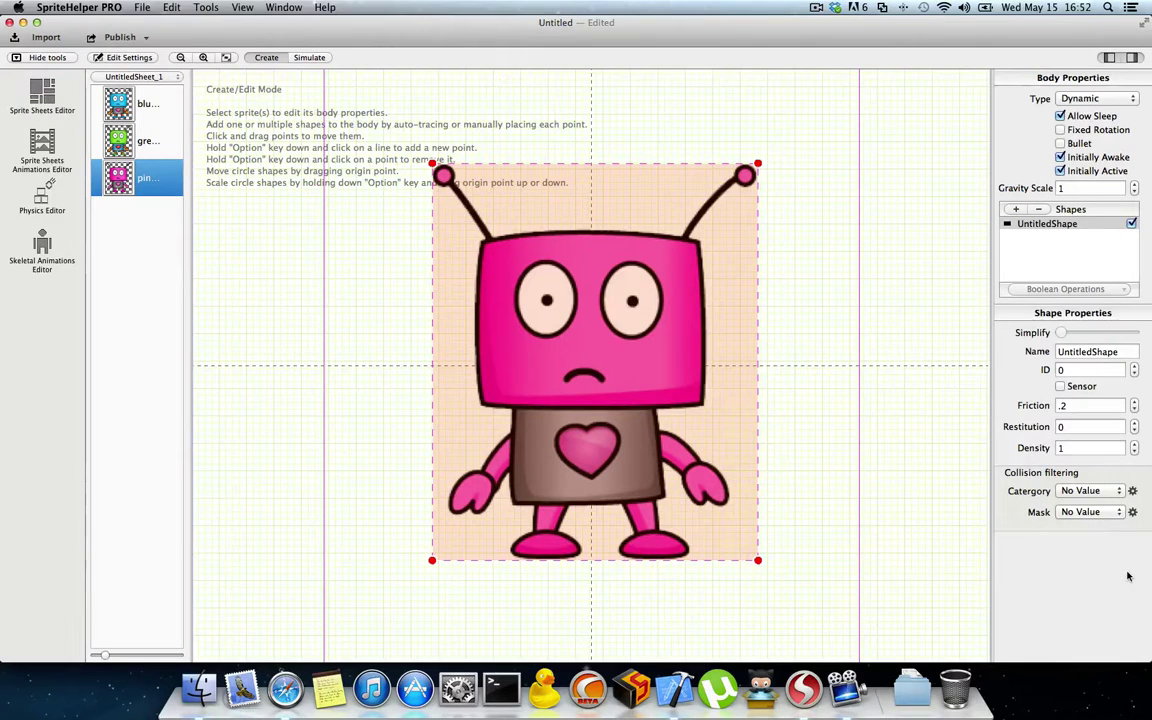
Assign the Pink mask and the PINK category to the pink robot's shape
click(1107, 515)
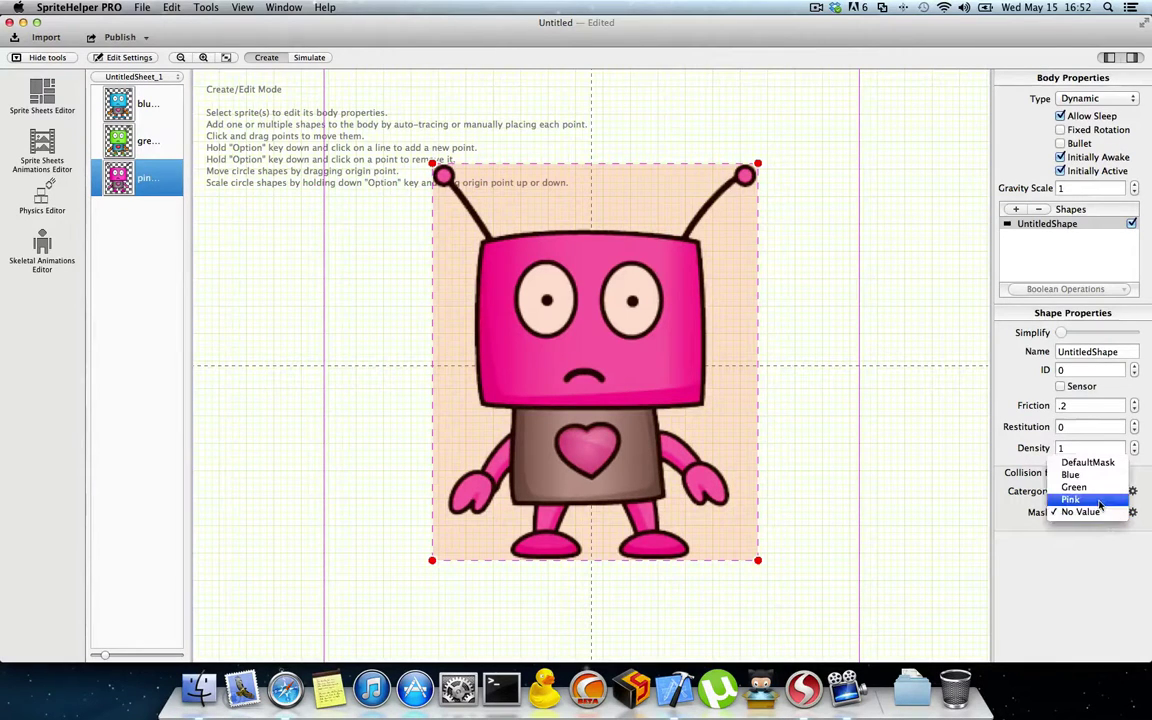
click(1103, 496)
click(1103, 491)
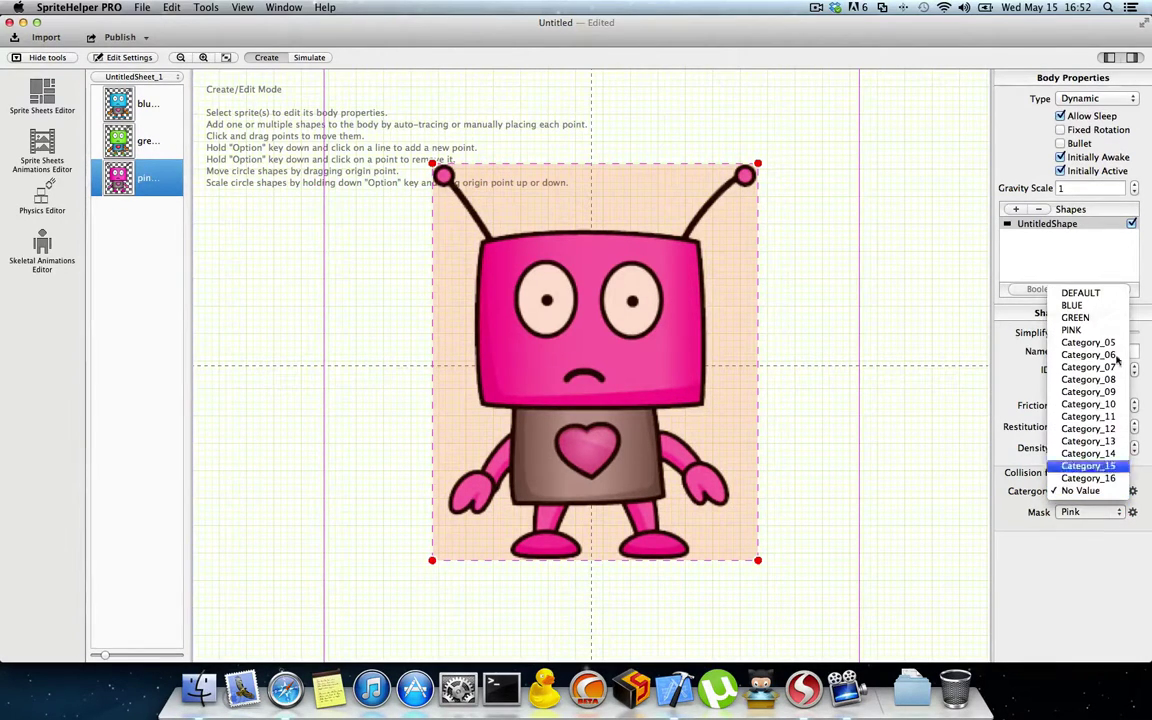
click(1091, 331)
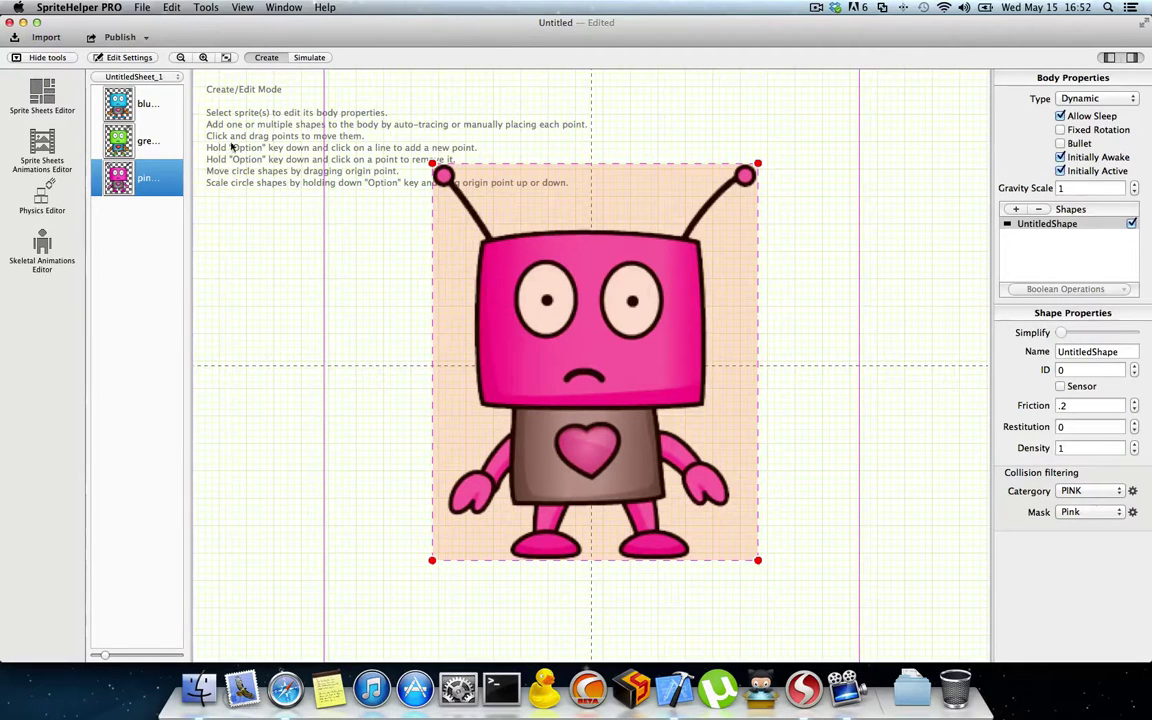
Assign the GREEN category and the Green mask to the green robot's shape
click(125, 143)
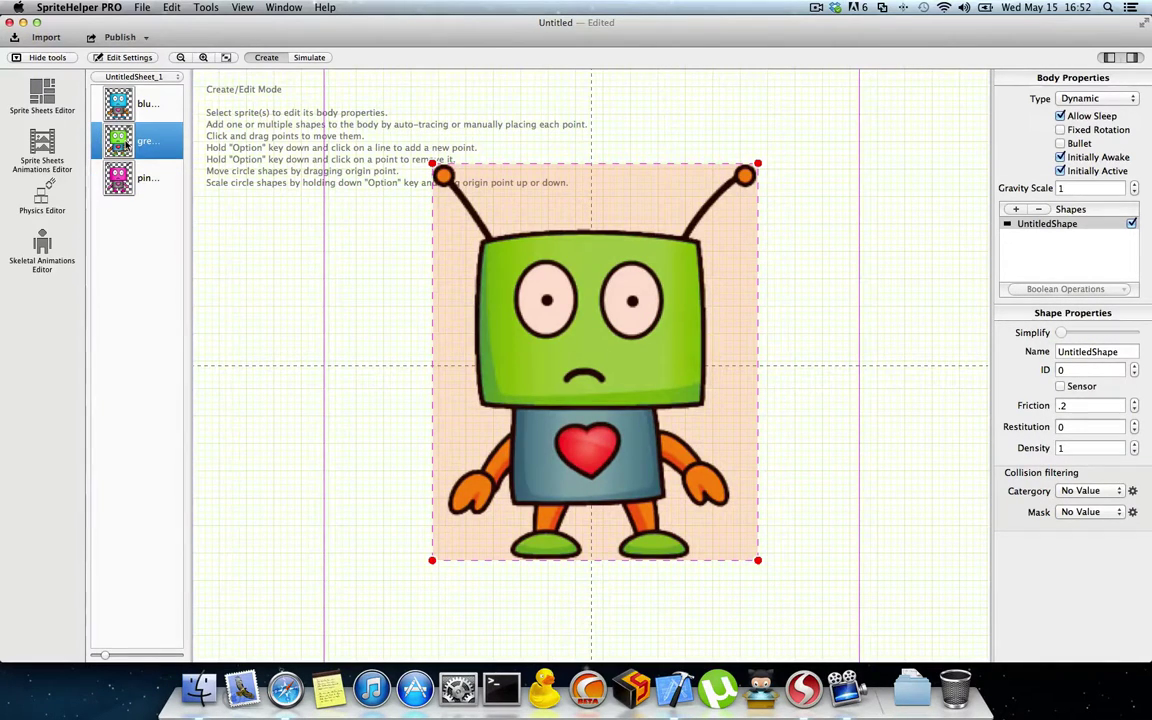
click(1095, 491)
click(1090, 319)
click(1090, 511)
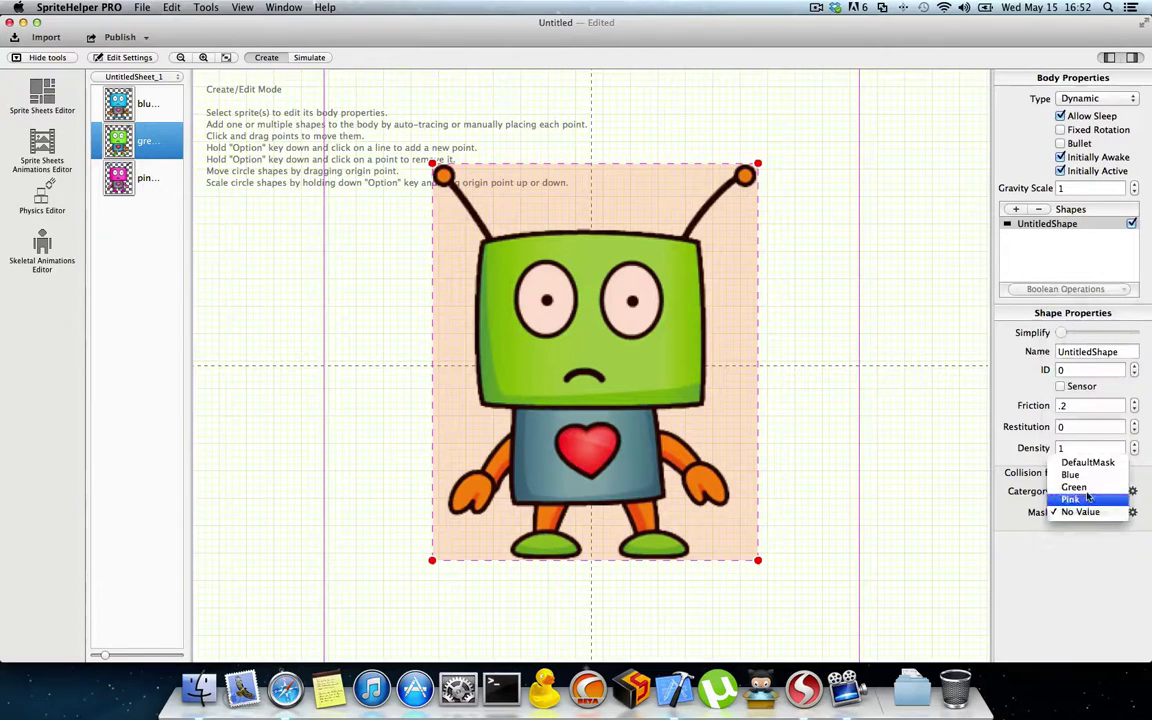
click(1077, 487)
Assign the BLUE category and the Blue mask to the blue robot's shape
click(118, 100)
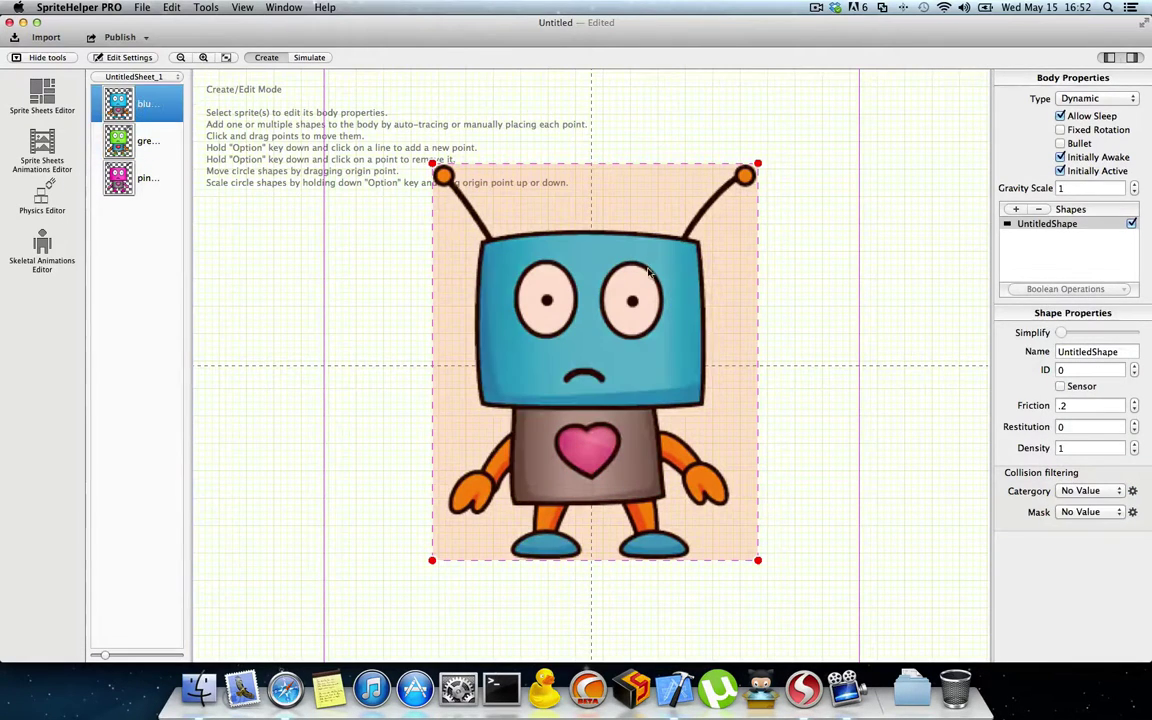
click(1090, 491)
click(1085, 314)
click(1090, 511)
click(1080, 475)
Simulate all three robots together and move the blue and green robots around to test the collision filtering
shift+click(130, 185)
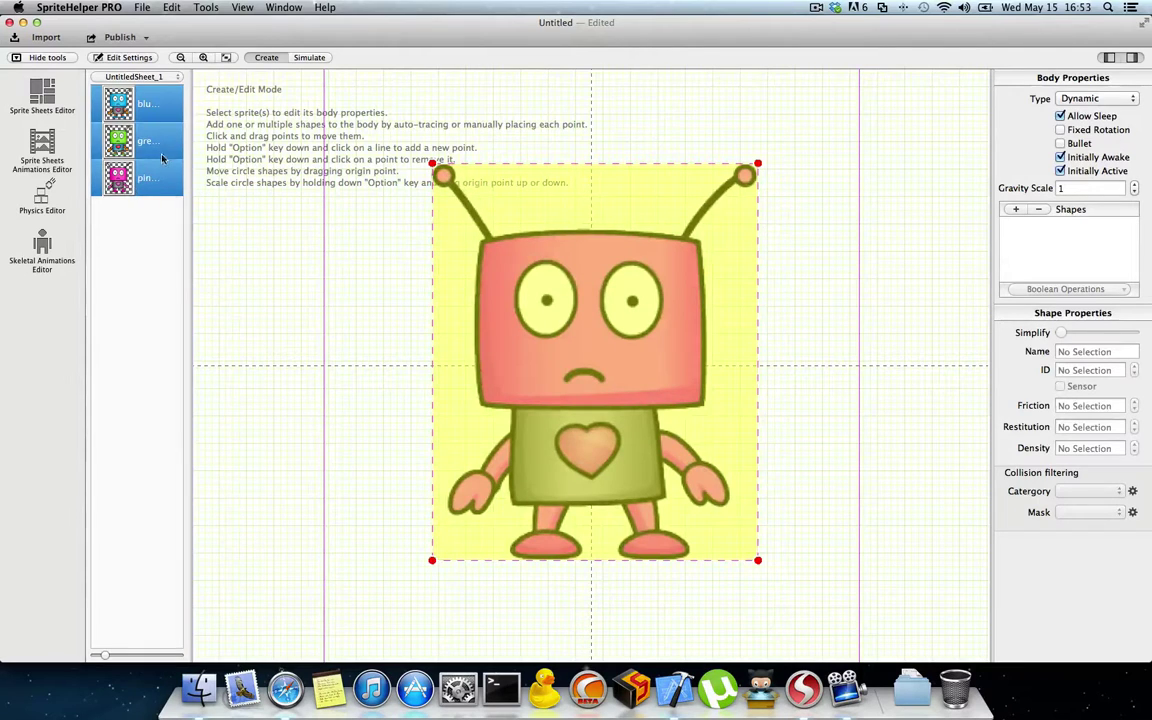
click(309, 57)
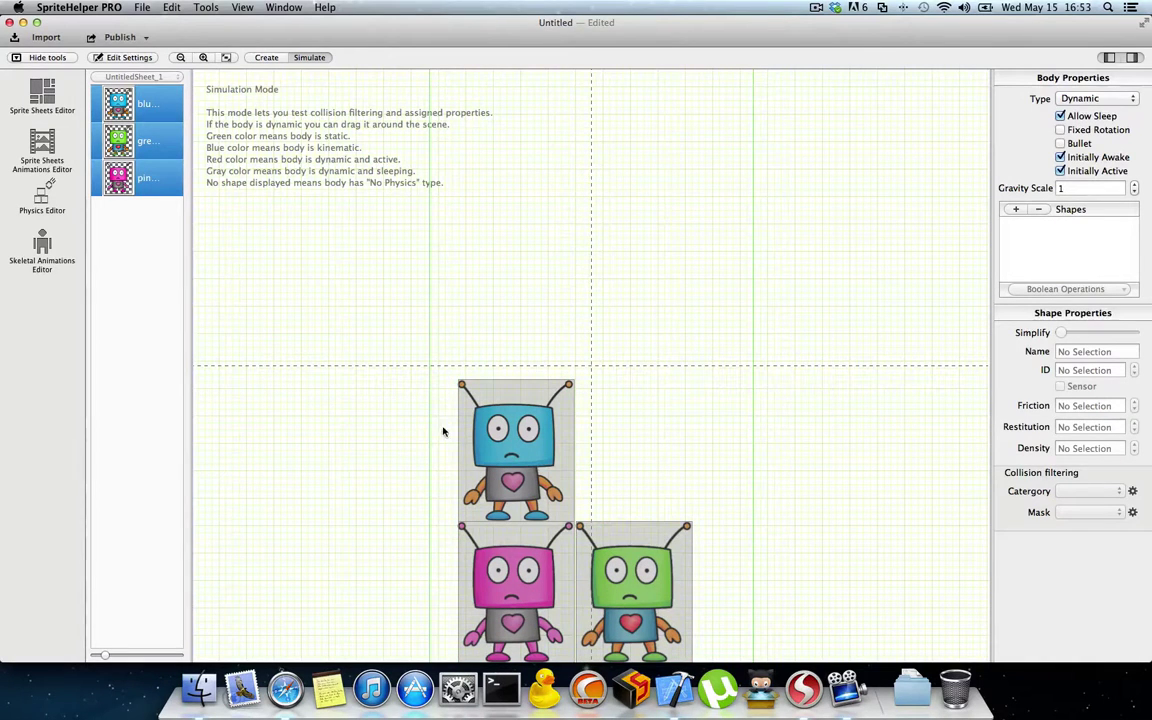
drag(549, 487, 610, 380)
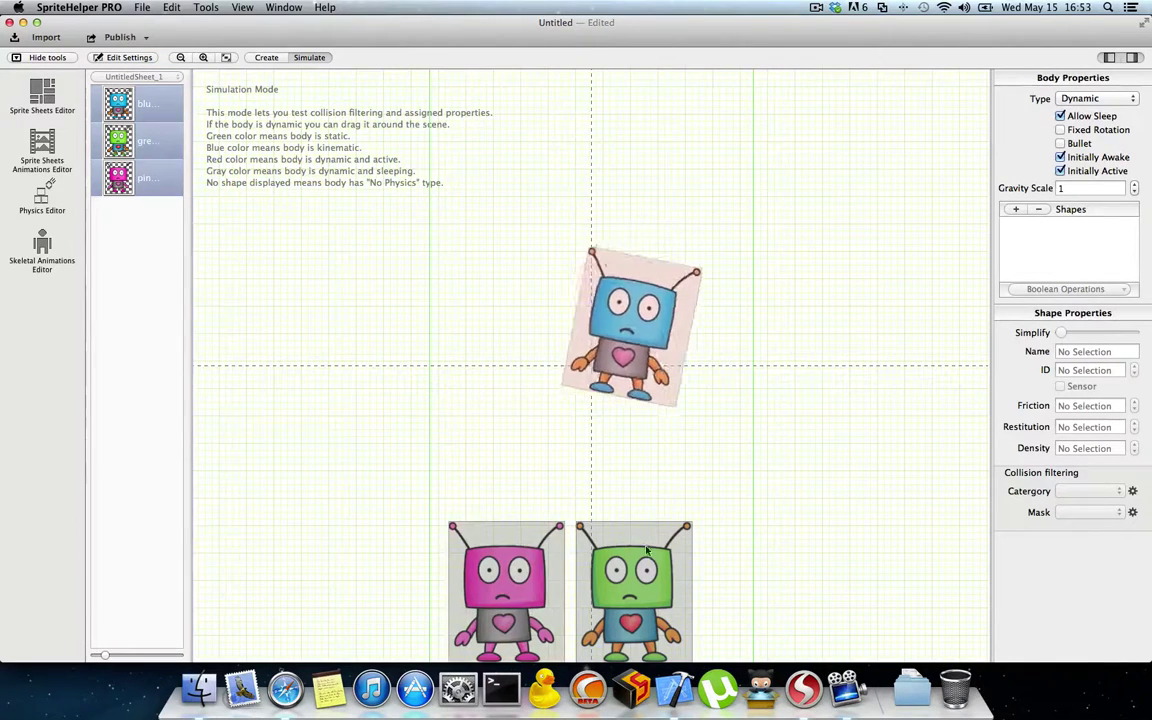
drag(627, 551, 717, 442)
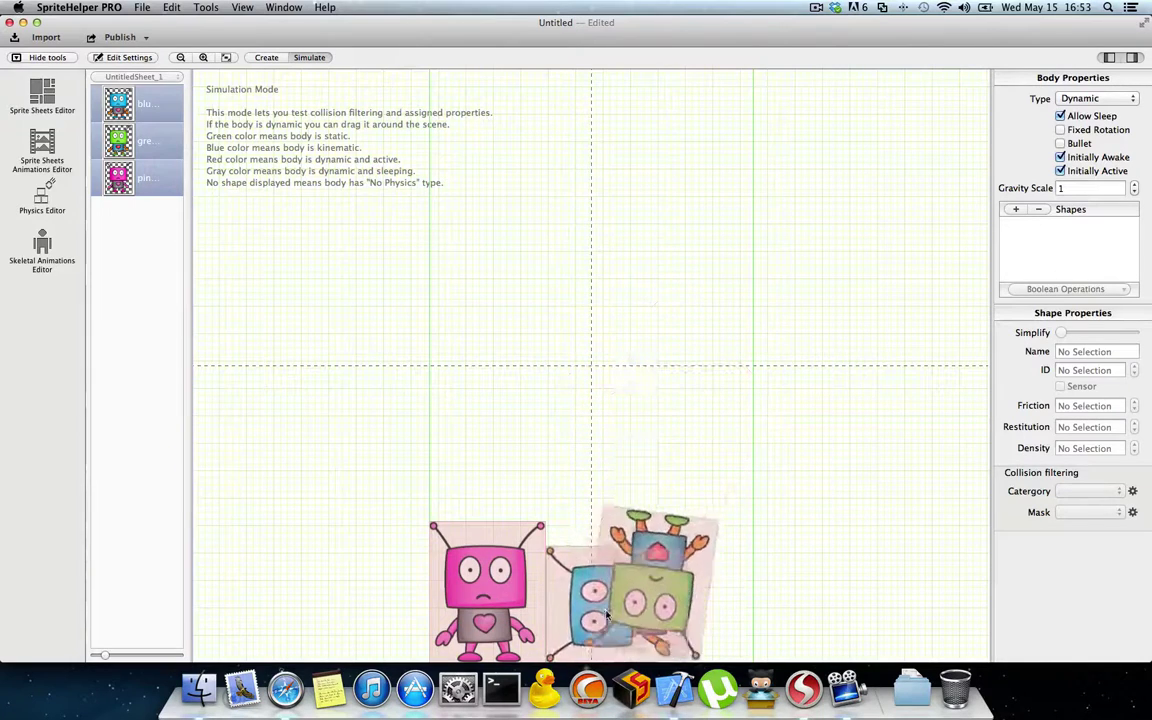
drag(625, 560, 680, 345)
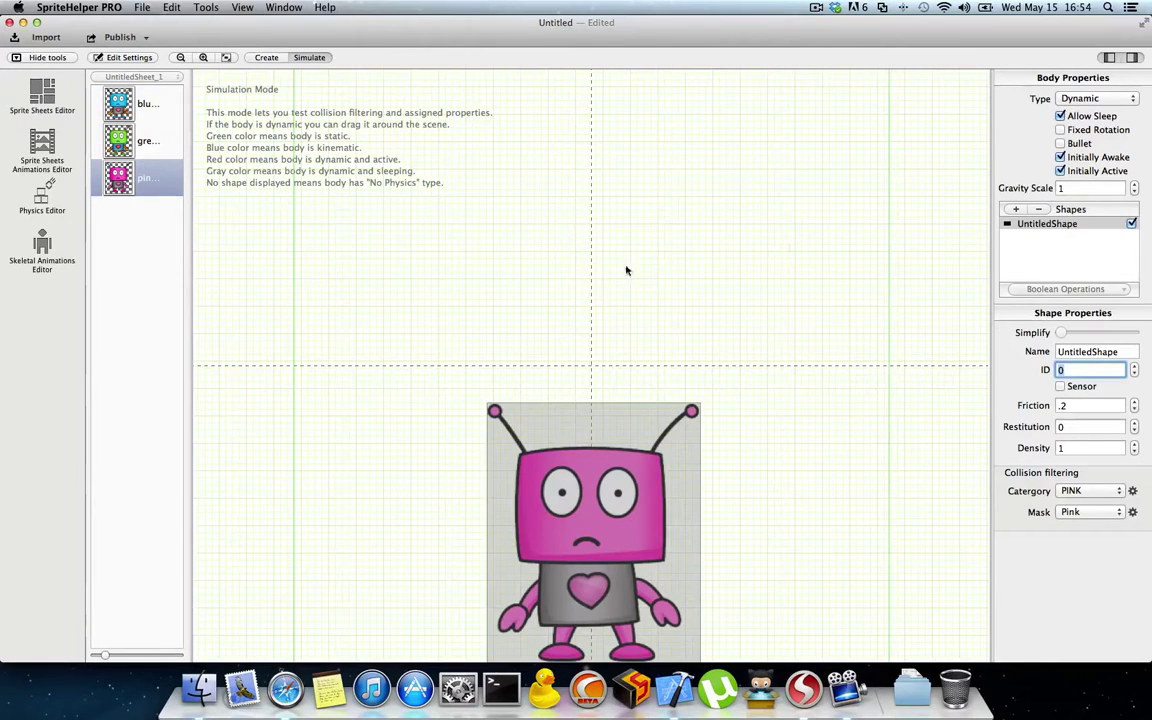